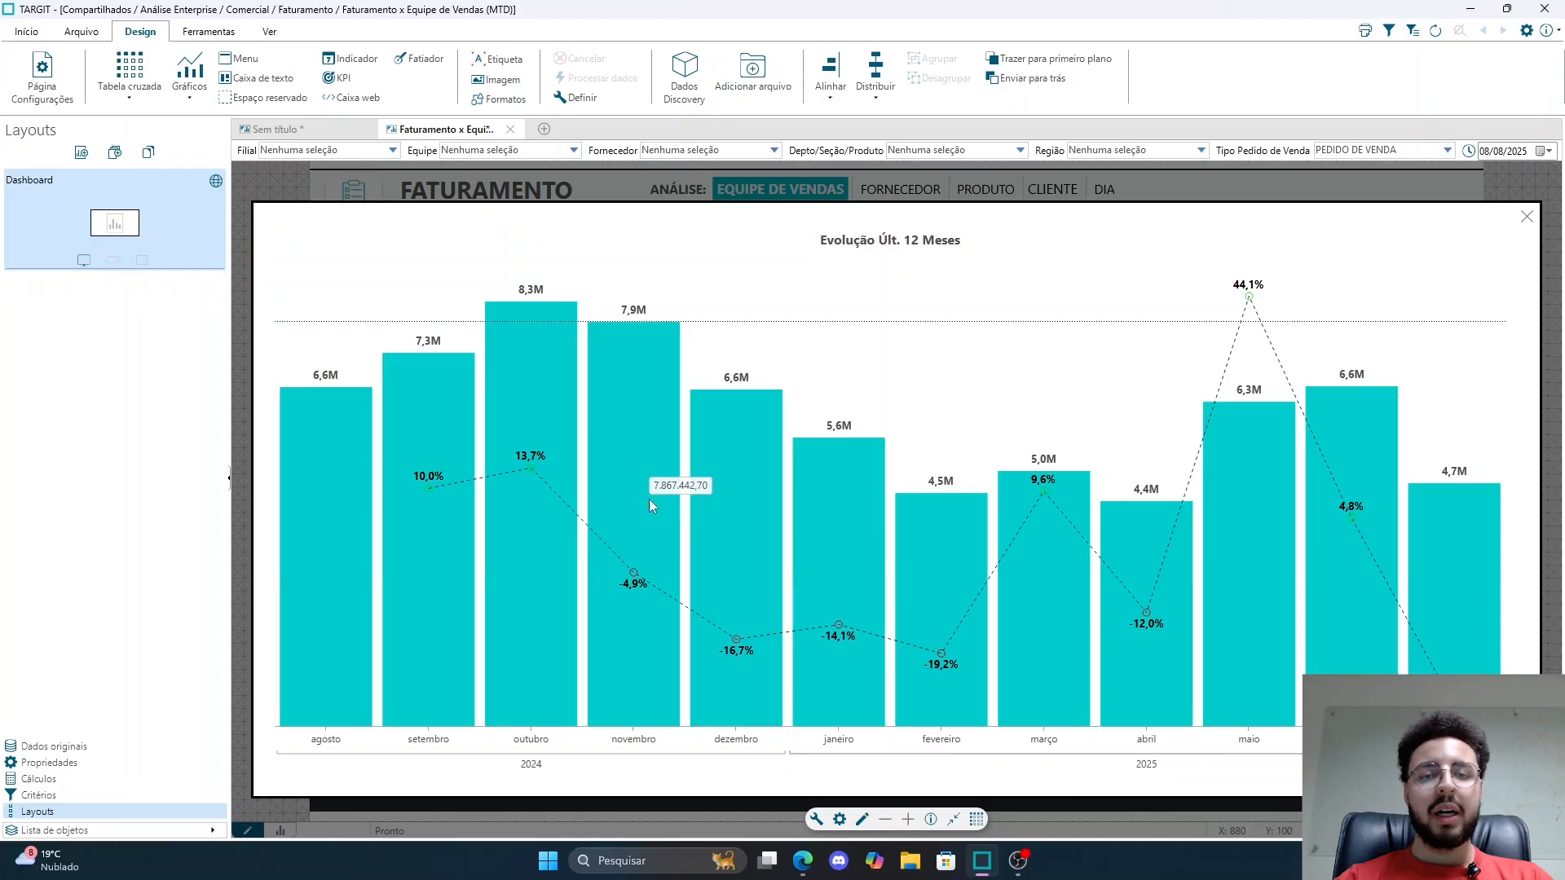
In the untitled document, insert a crosstab with Drill Data YMD on the rows and Faturamento - Valor Líquido as the measure, and process it
click(318, 132)
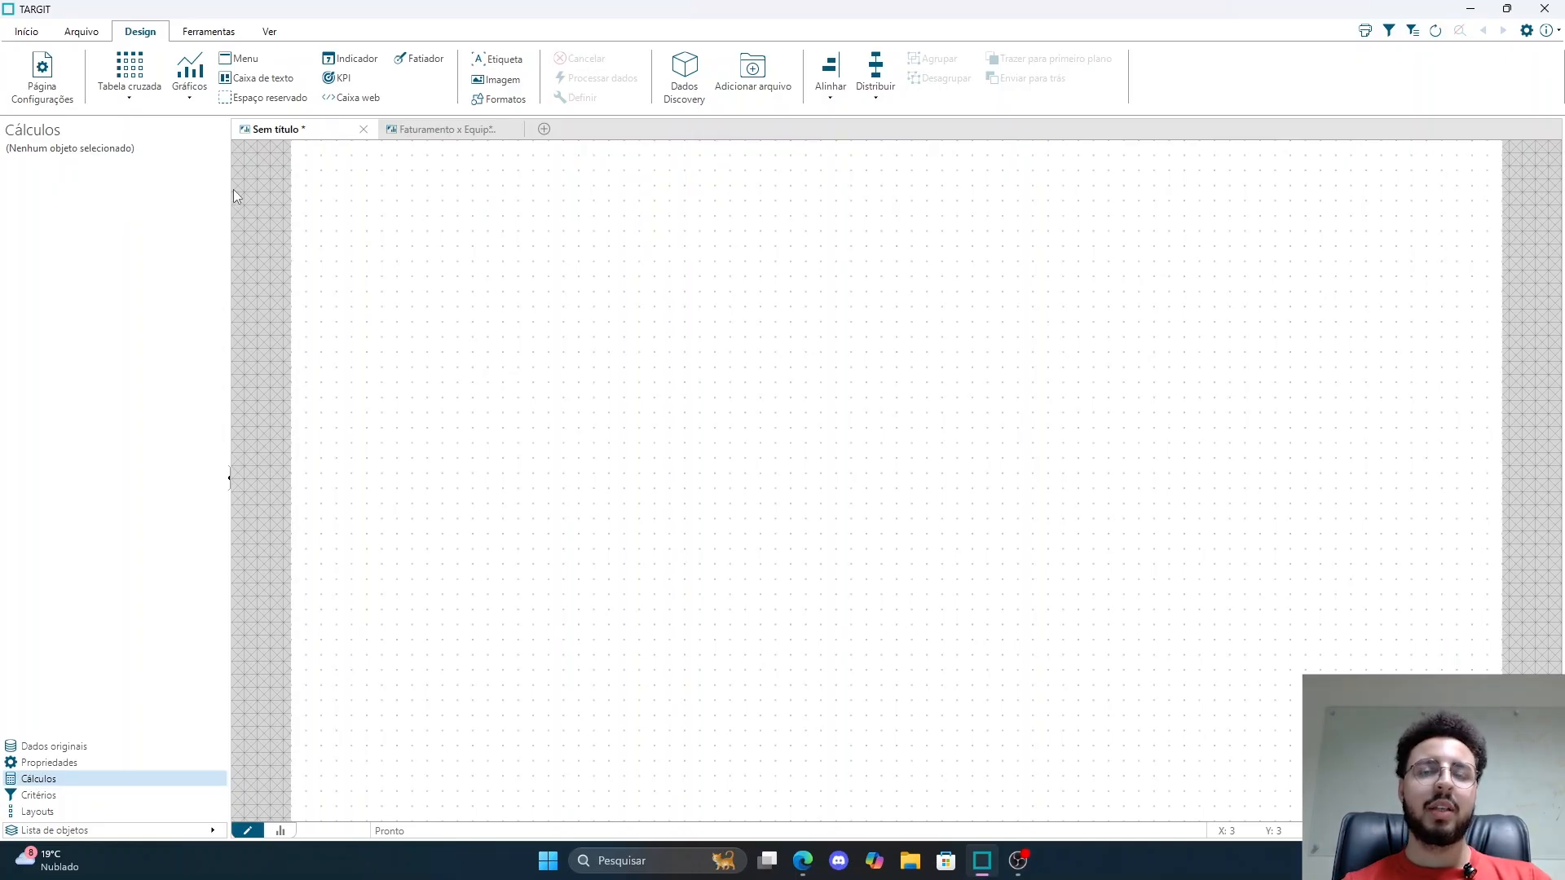
click(131, 75)
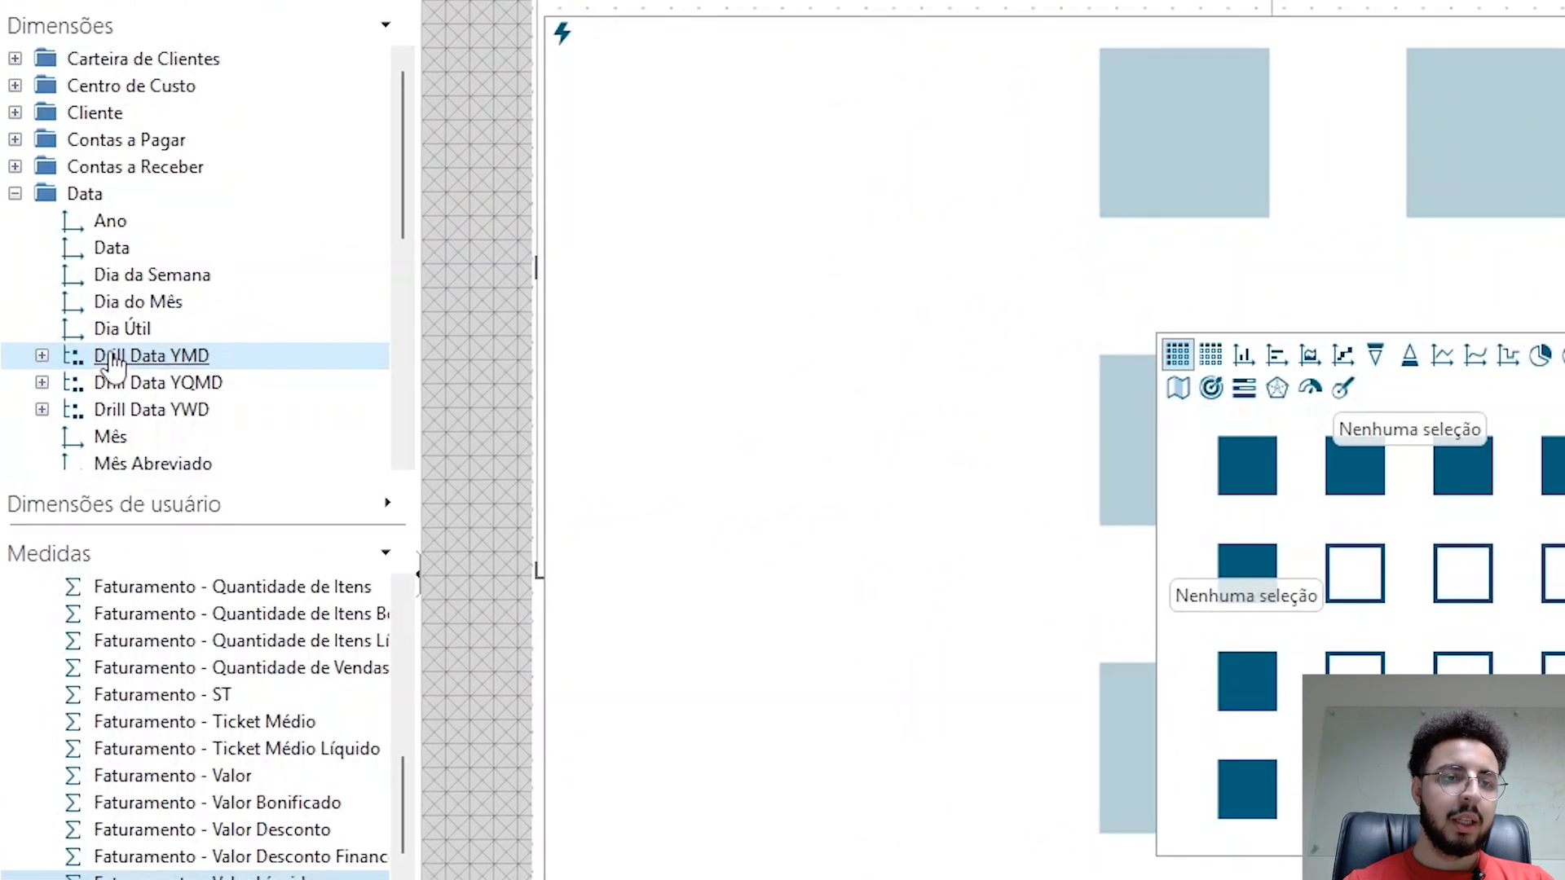
drag(91, 361, 239, 383)
drag(437, 400, 1245, 597)
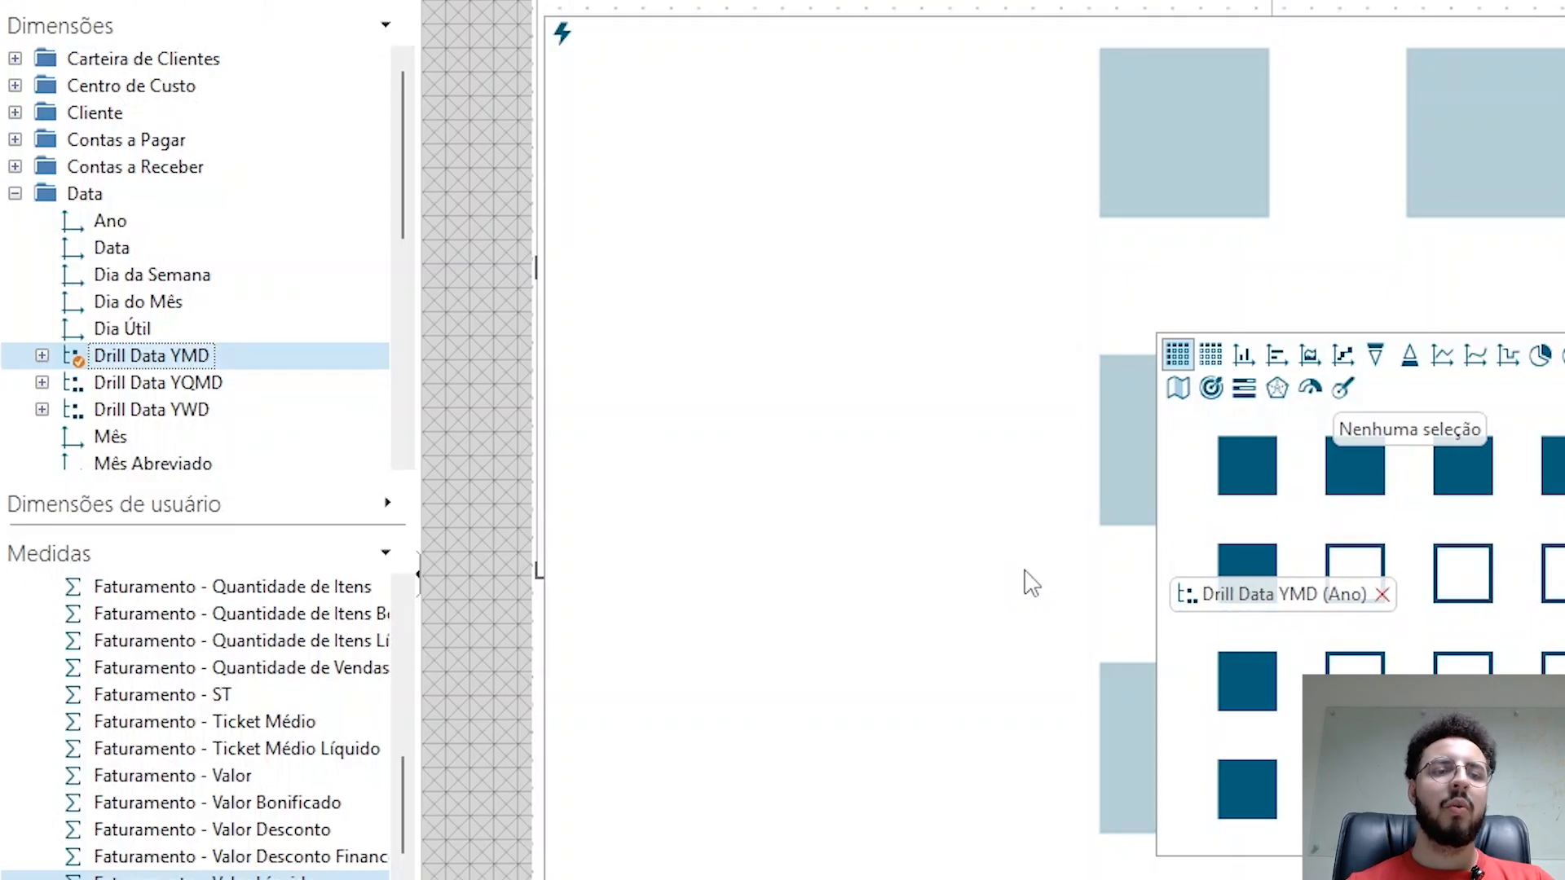
drag(269, 877, 903, 828)
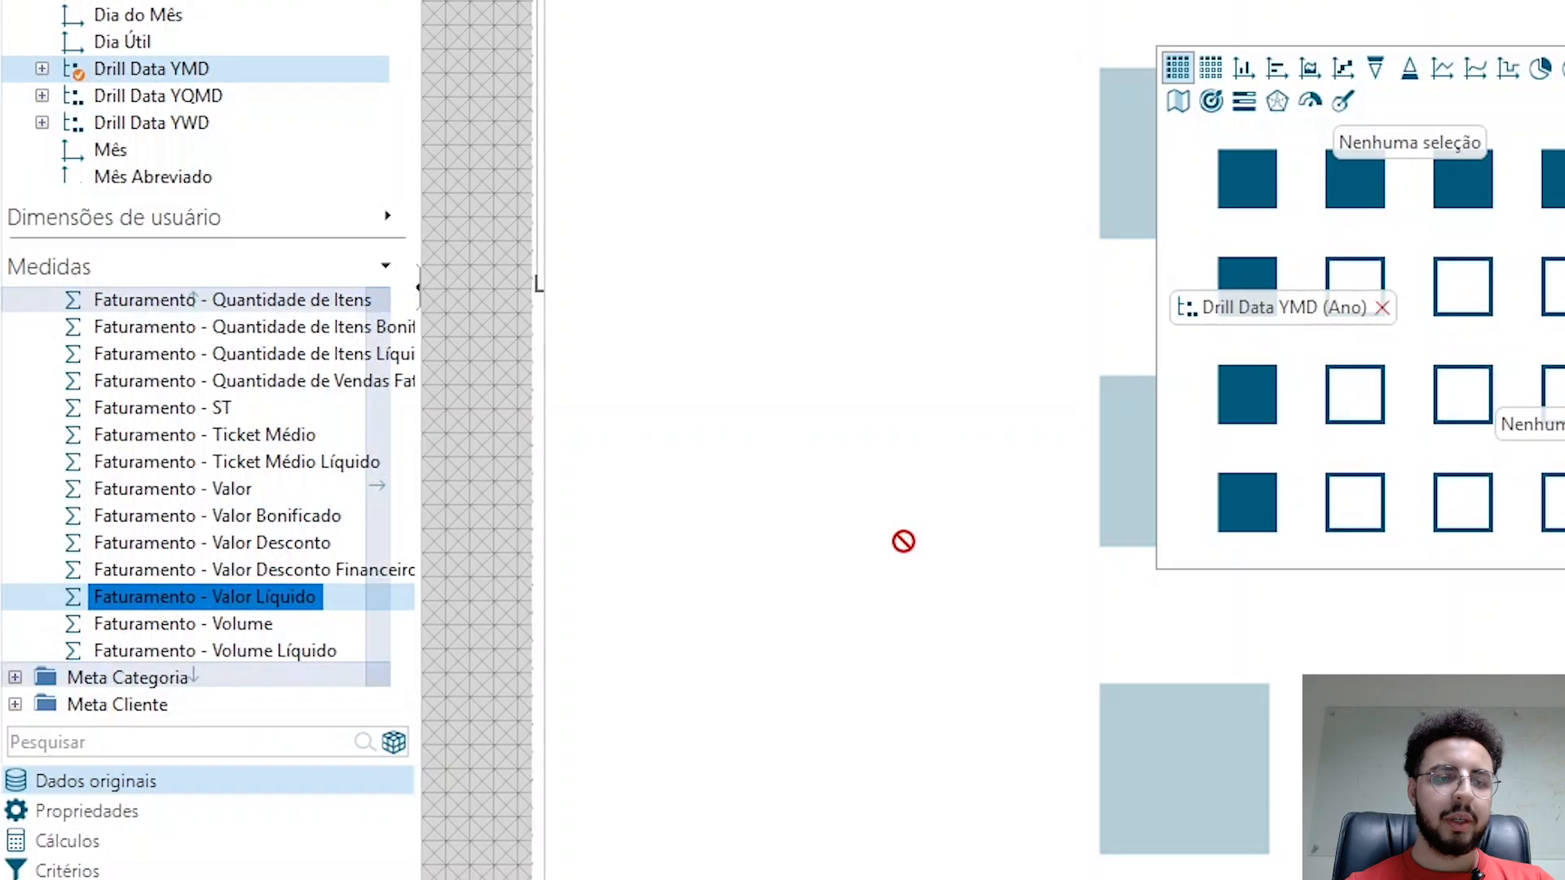
drag(903, 541, 1549, 428)
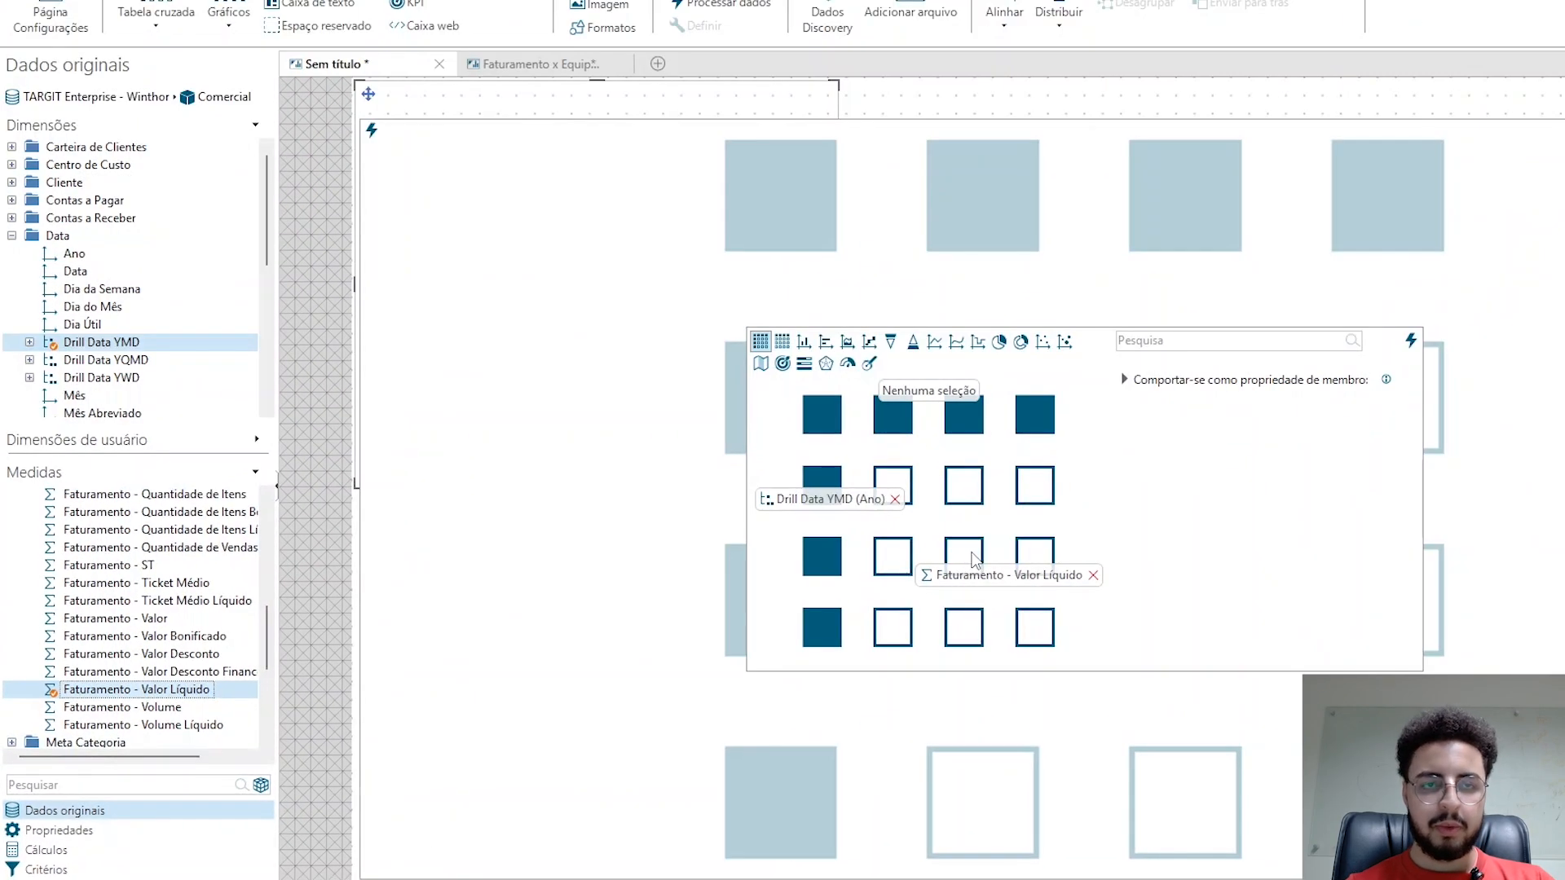
click(372, 130)
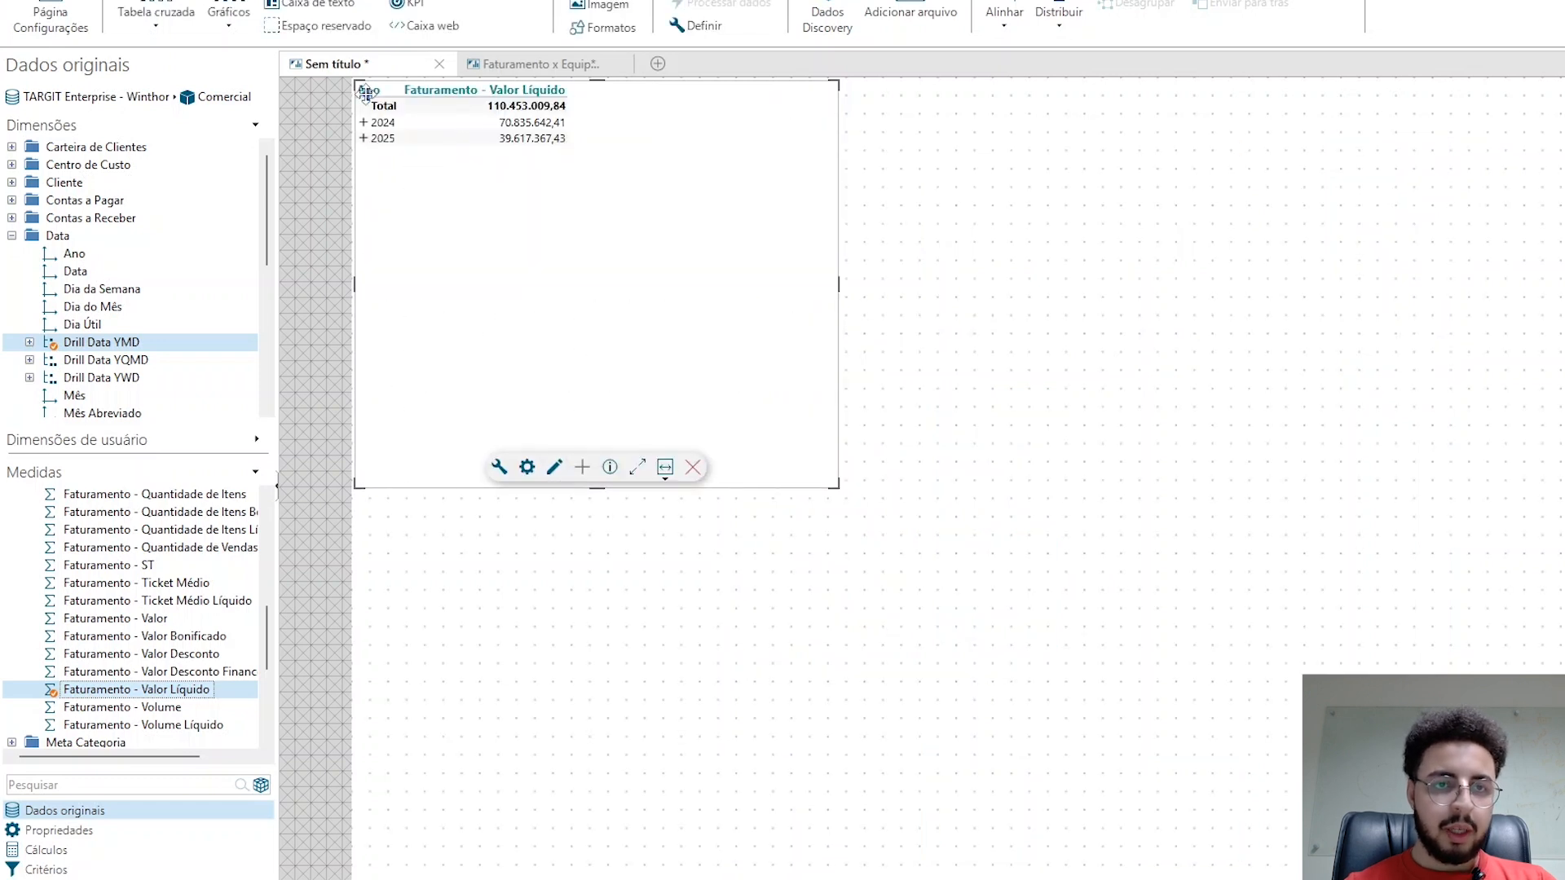
Move the crosstab slightly inward from the page's corner and expand the years 2024 and 2025 into months
drag(366, 95, 485, 128)
click(457, 213)
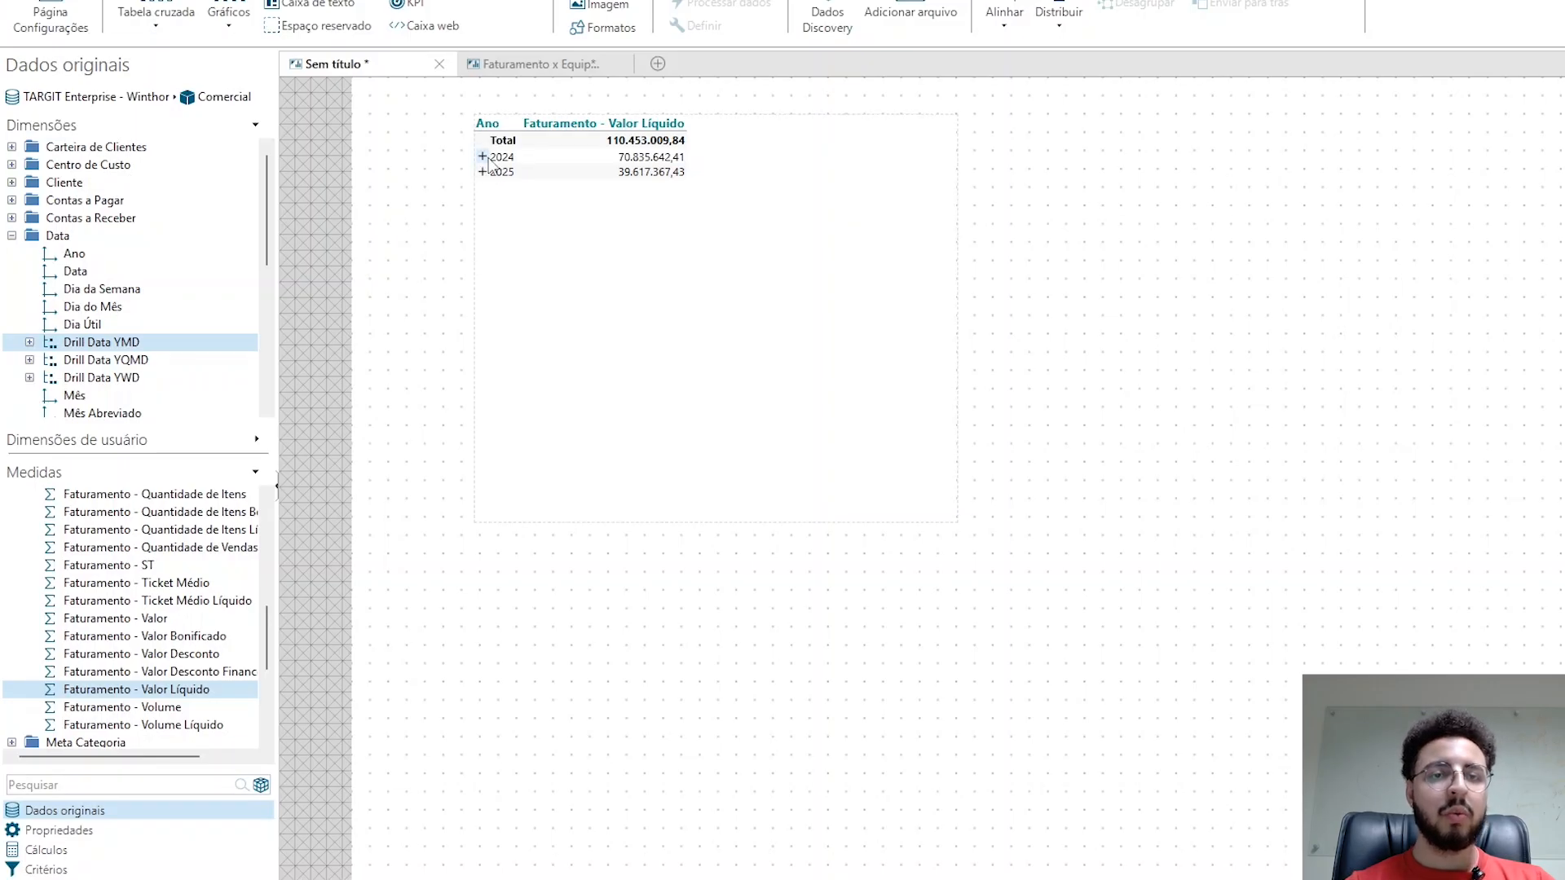
click(179, 342)
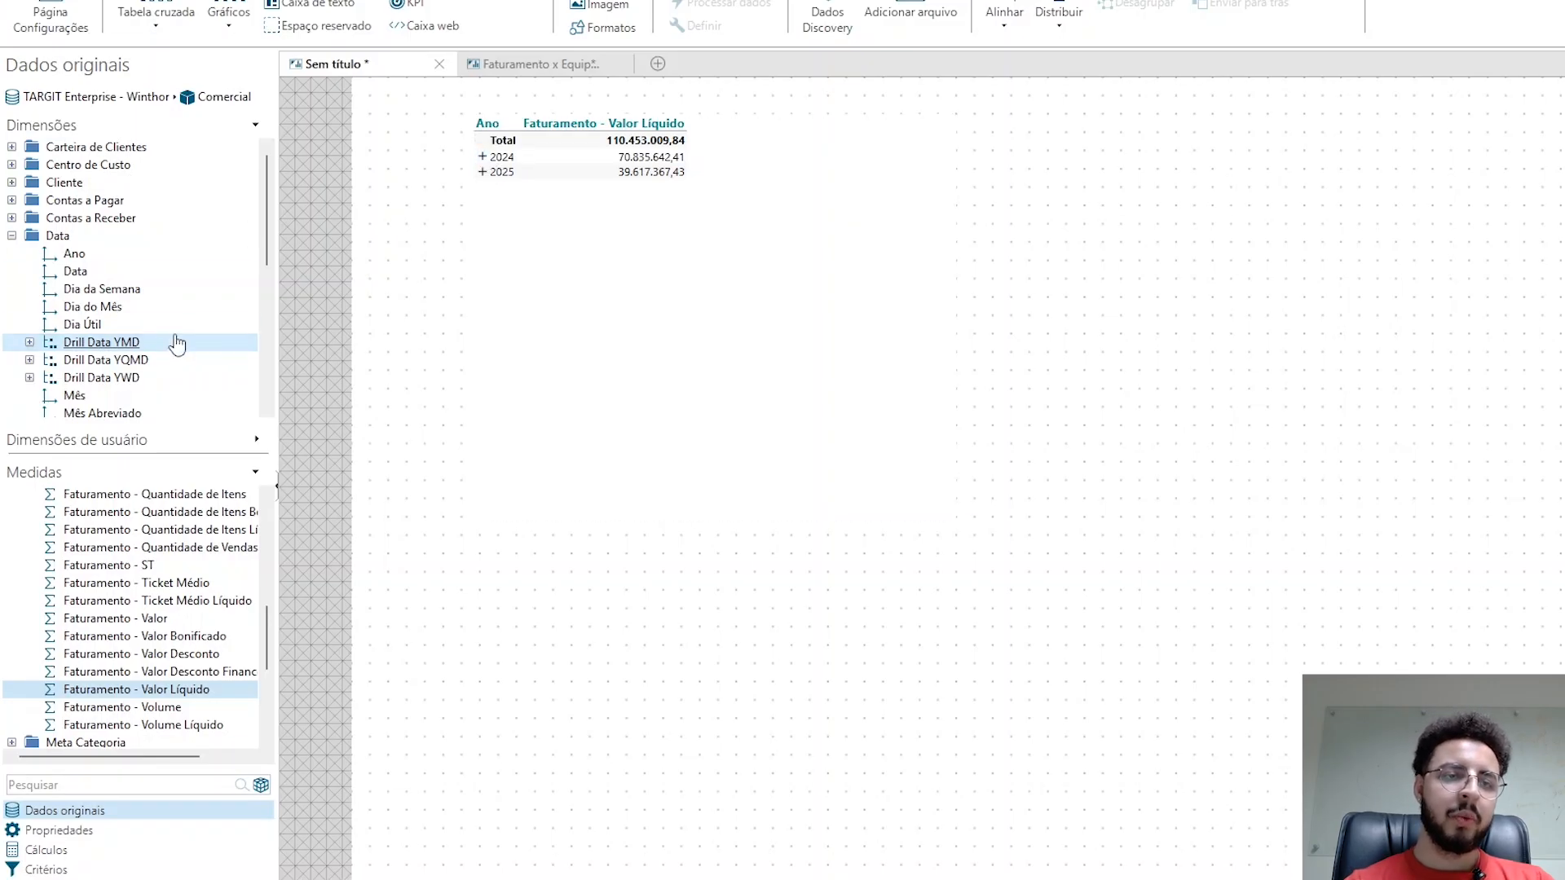
click(482, 157)
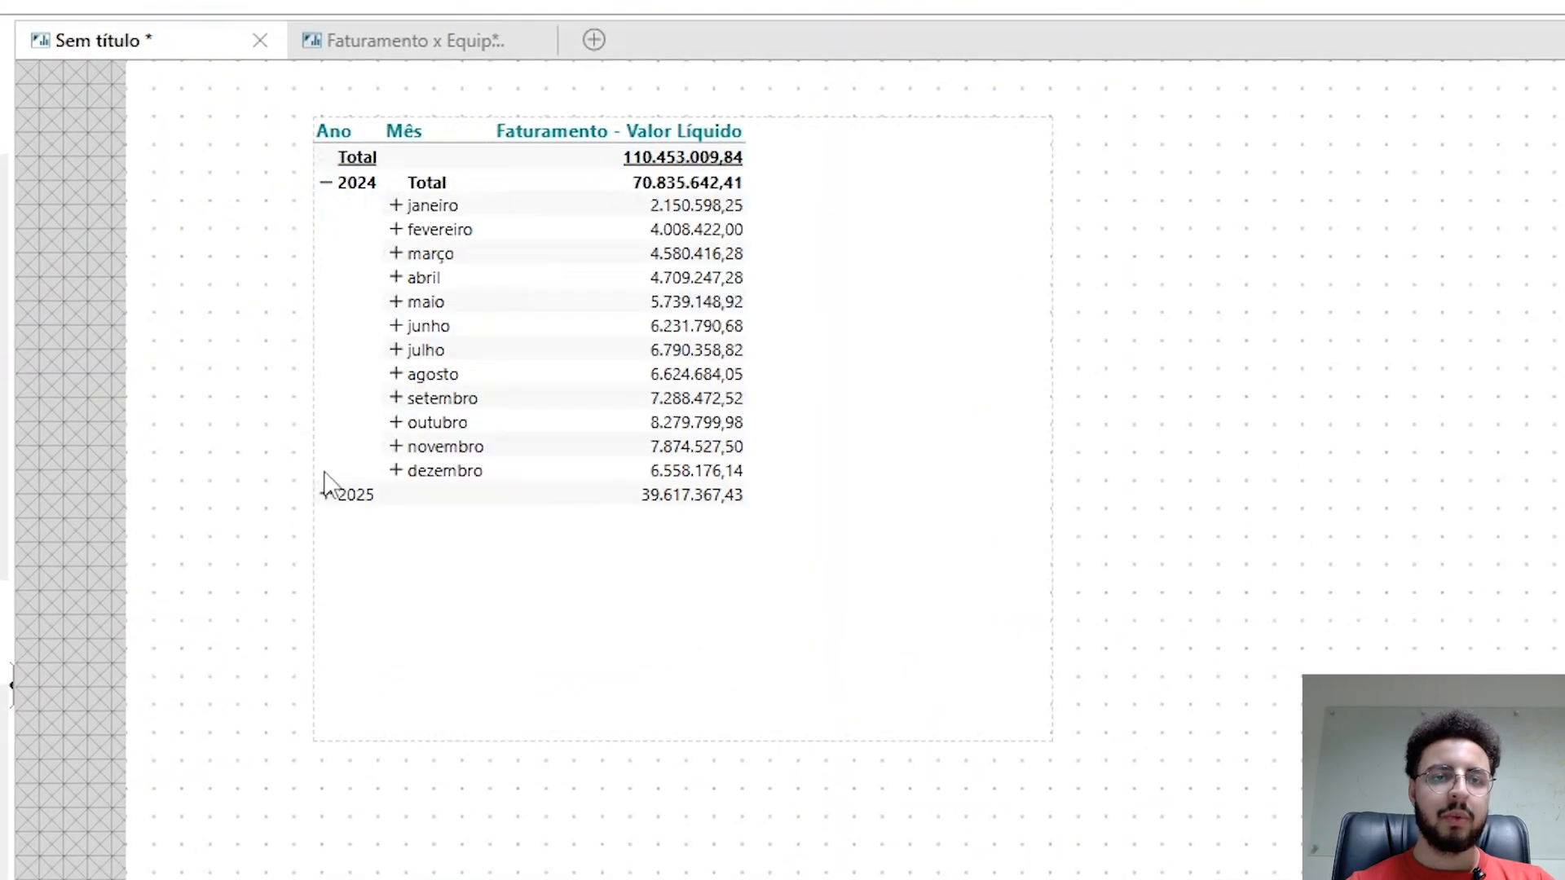
click(326, 494)
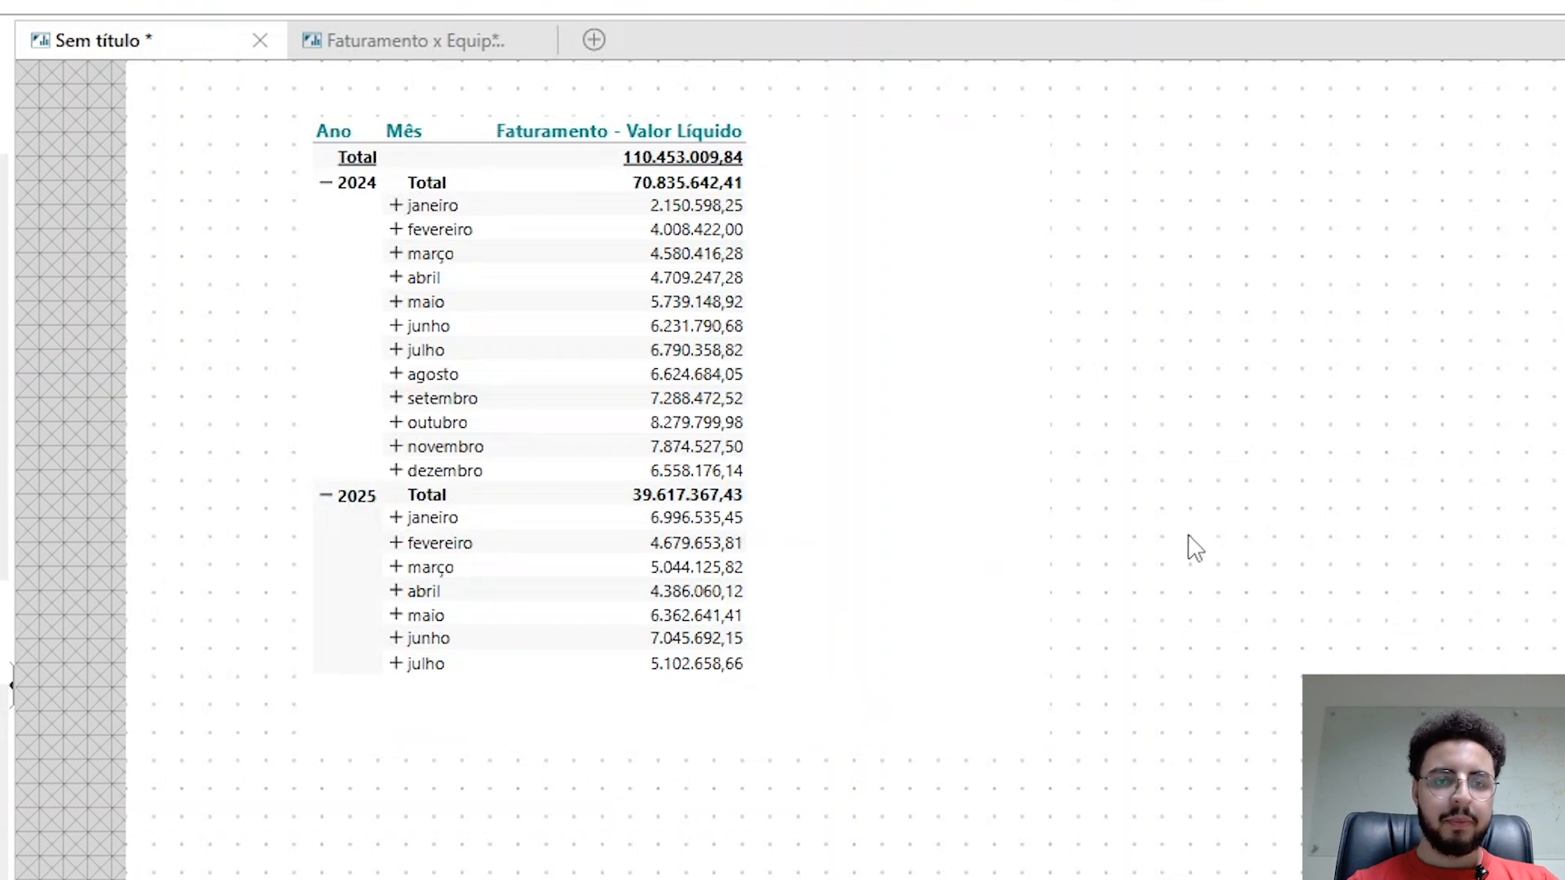
Add a local criterion to the crosstab restricting Drill Data YMD to the dynamic period Últimos 12 meses
mouse_move(1038, 536)
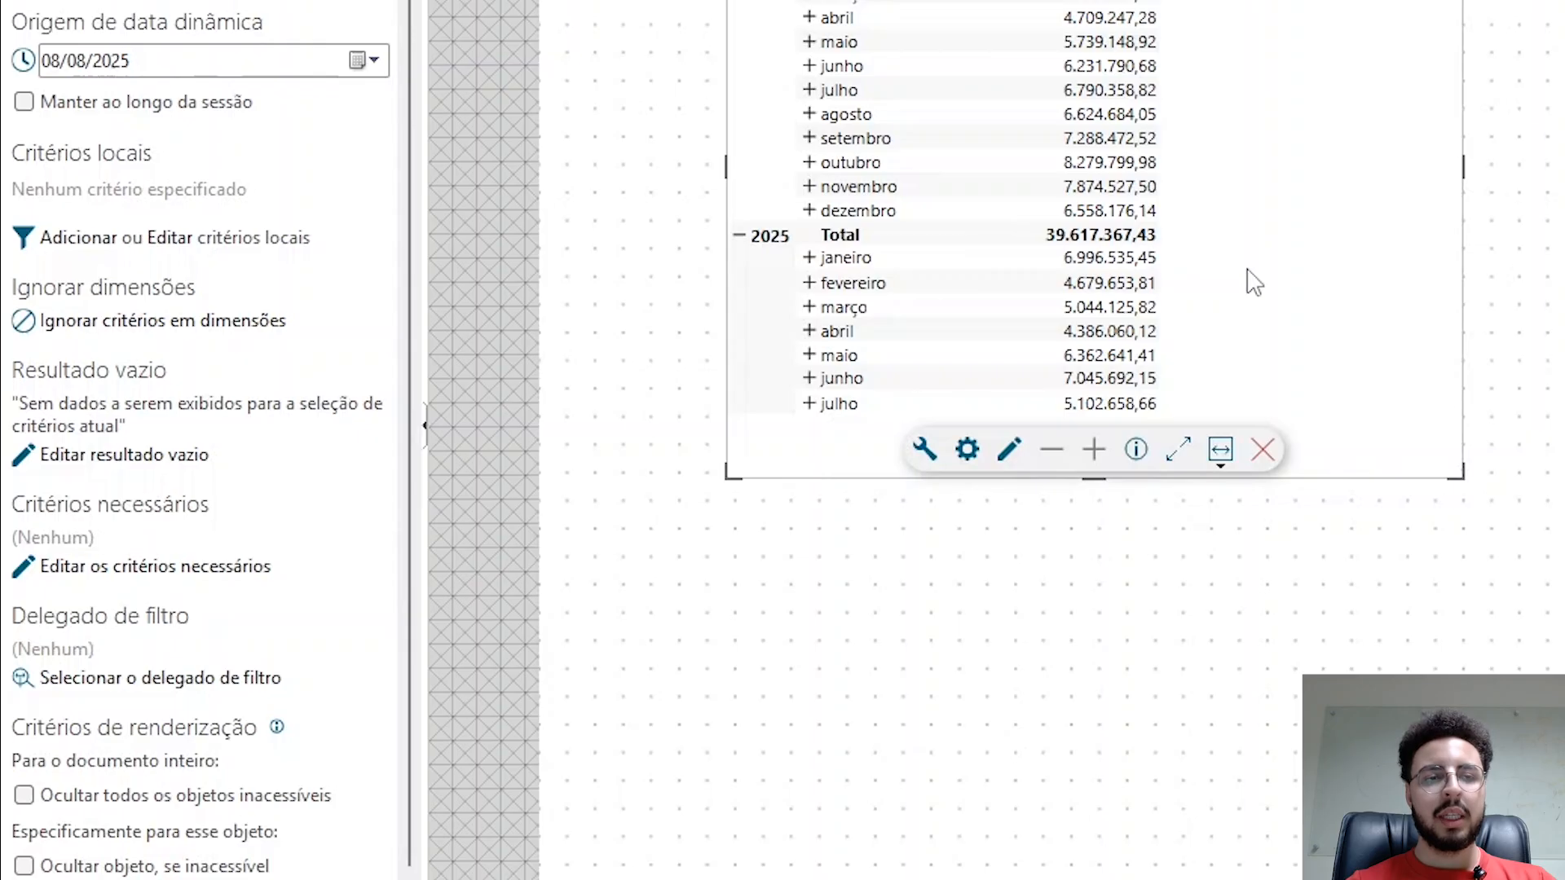
click(75, 243)
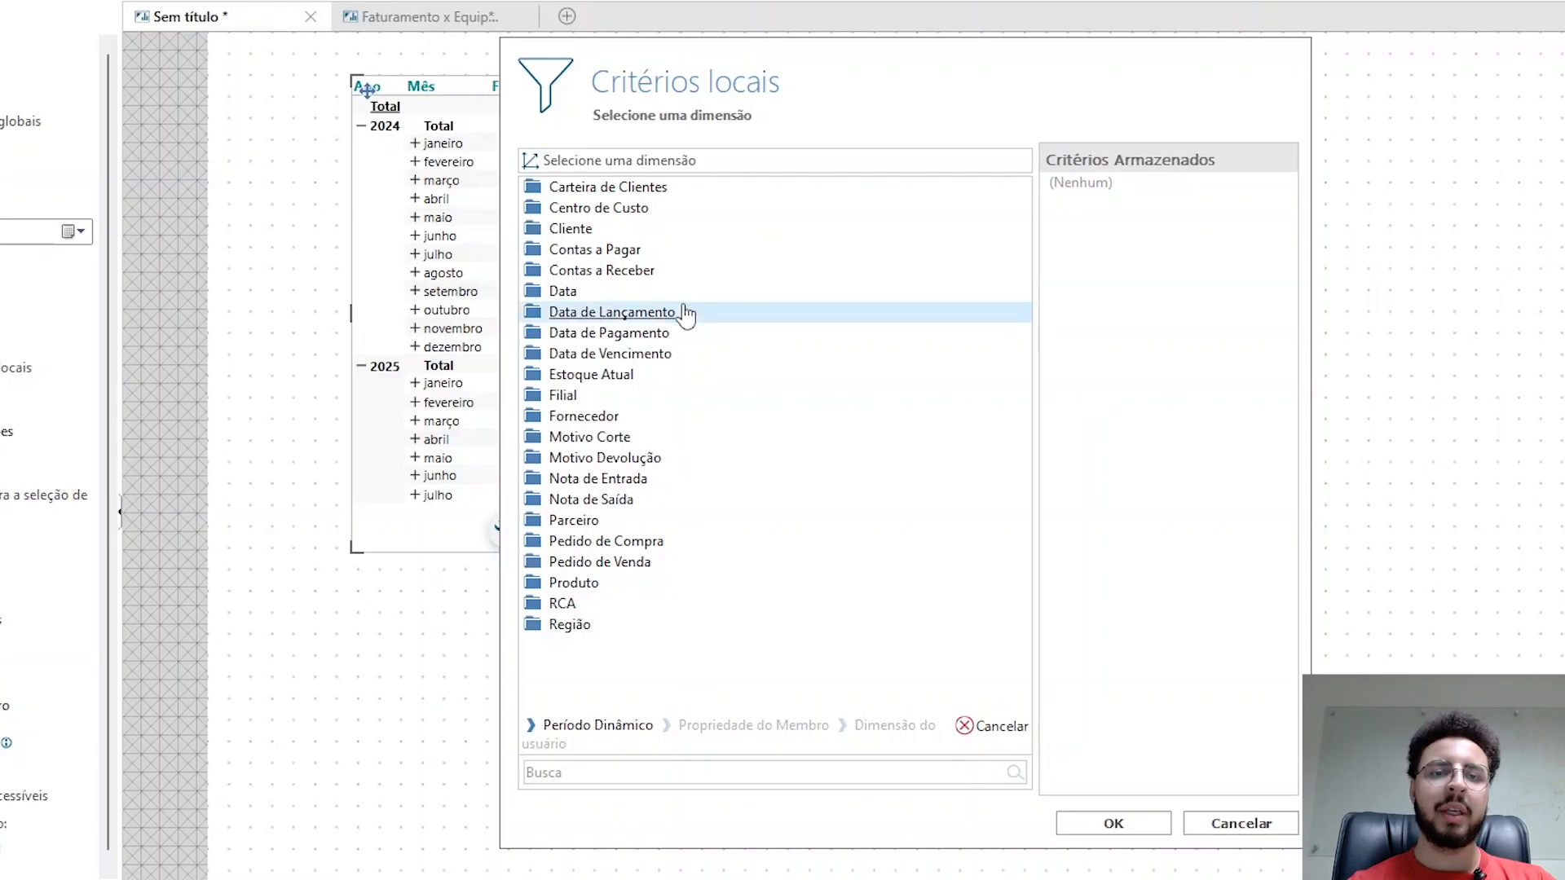
double_click(564, 293)
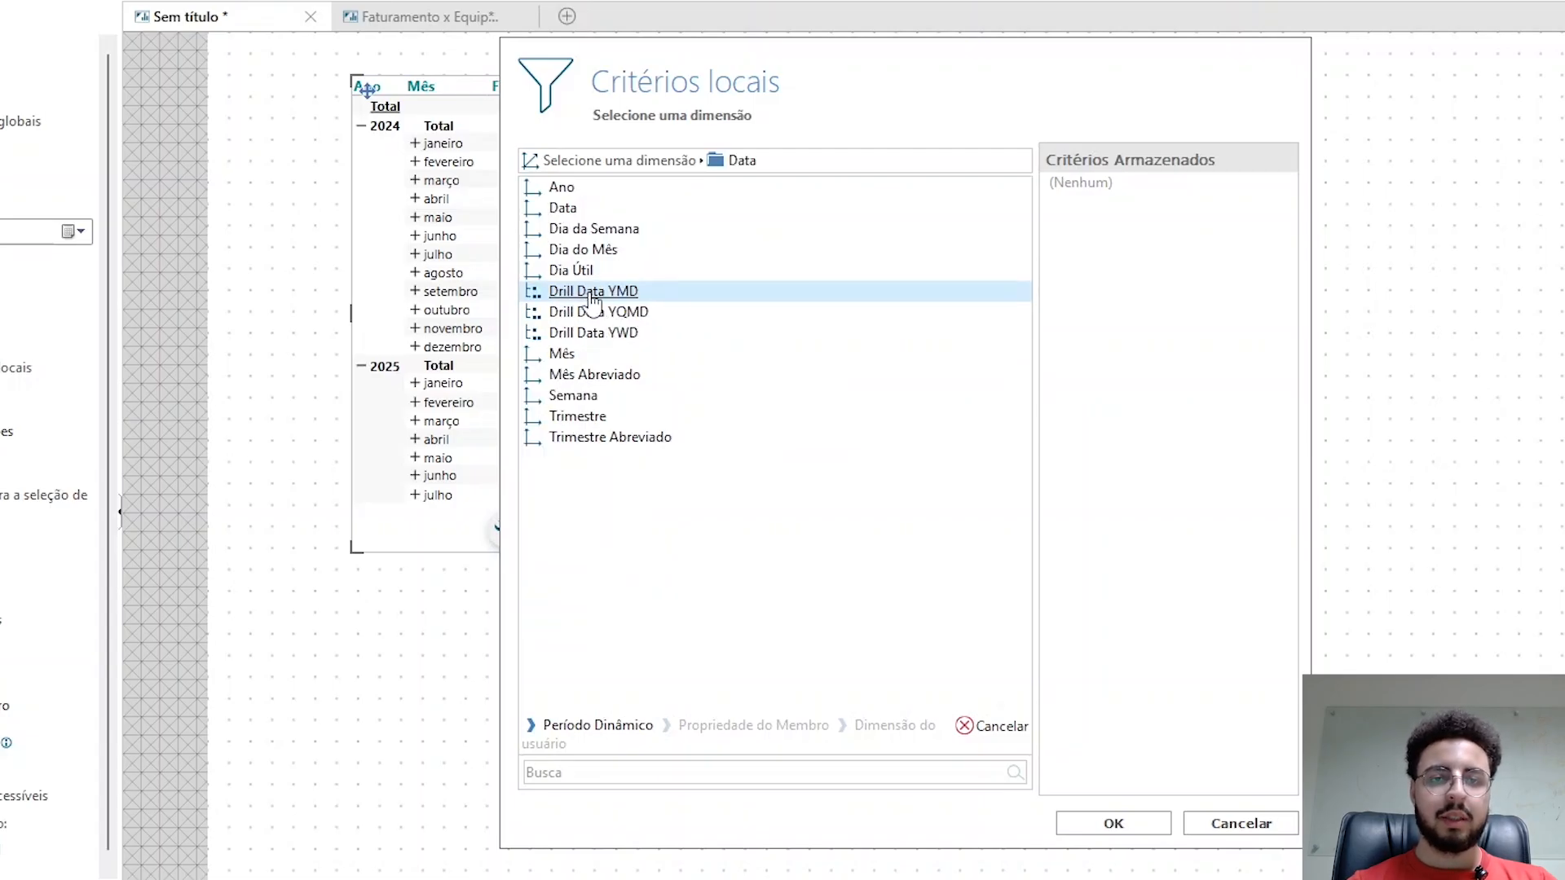
click(585, 297)
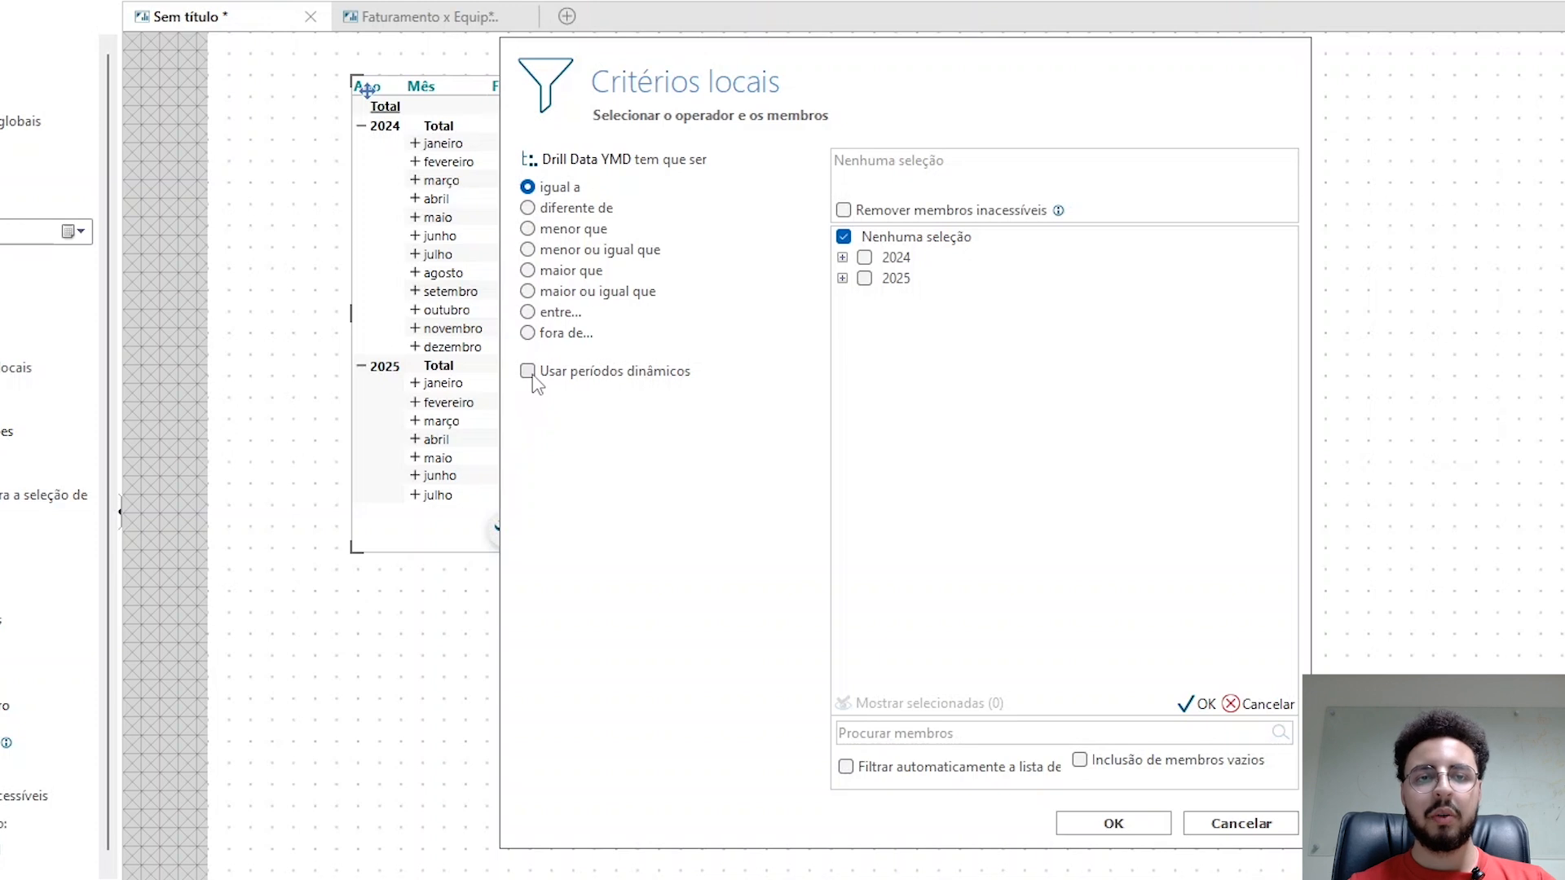
click(528, 372)
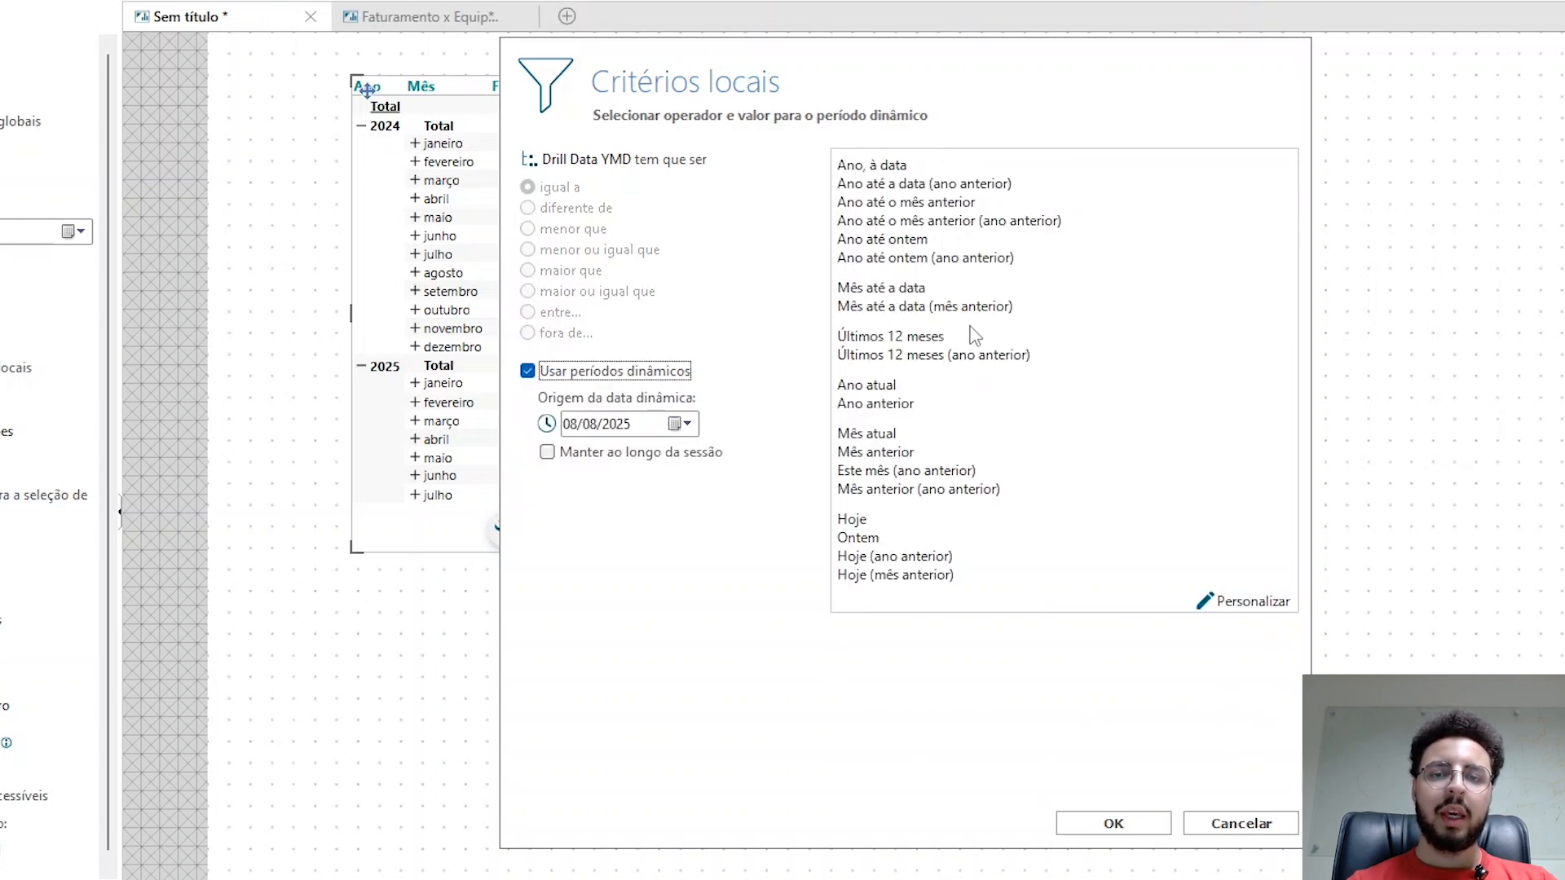
mouse_move(905, 340)
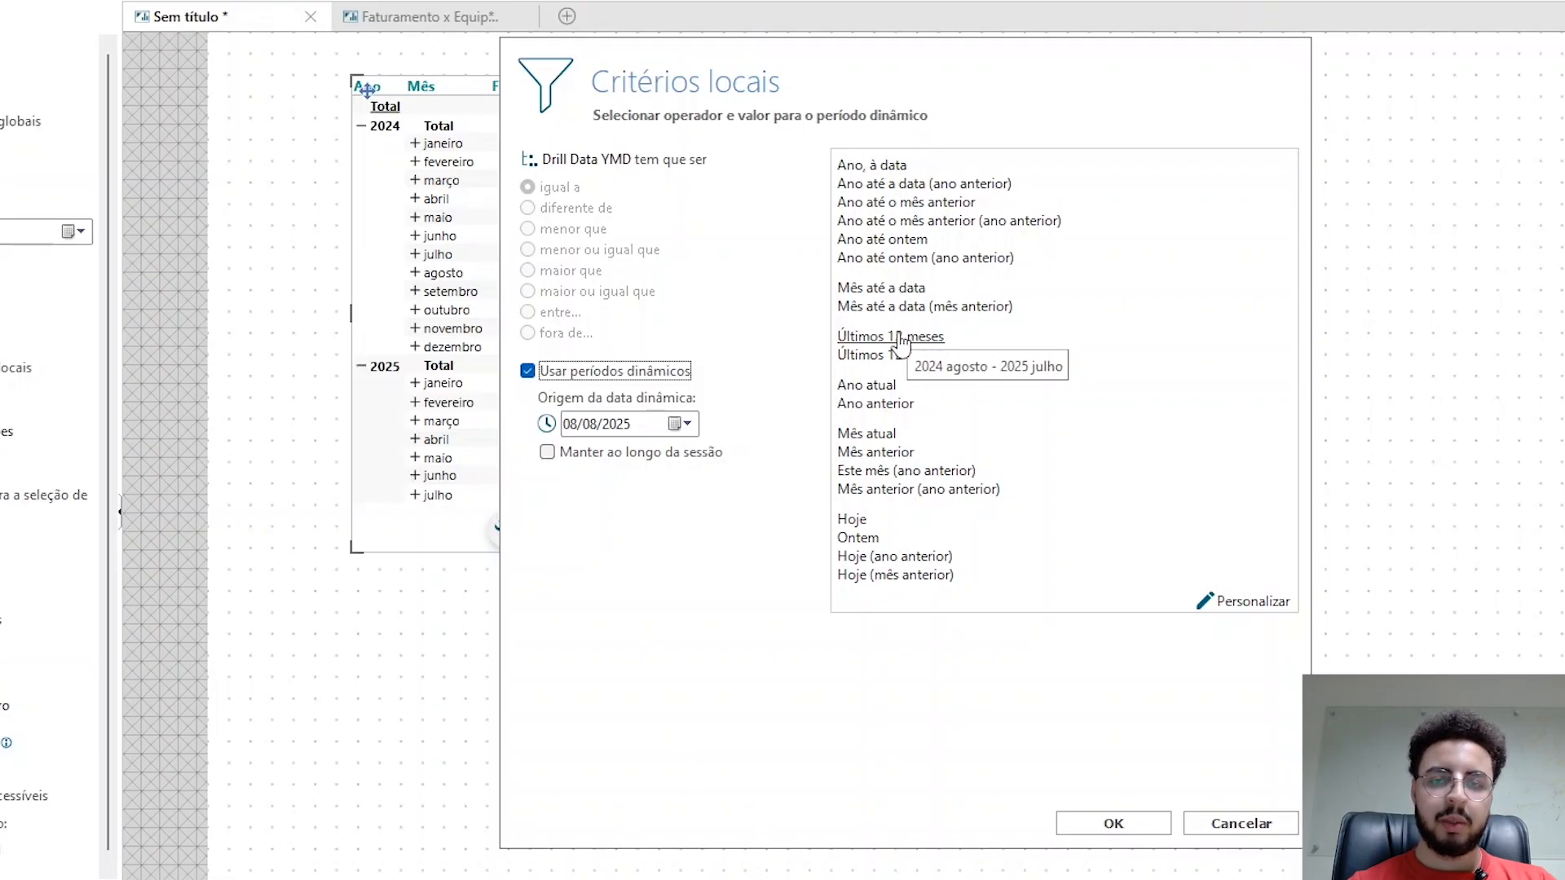
double_click(892, 339)
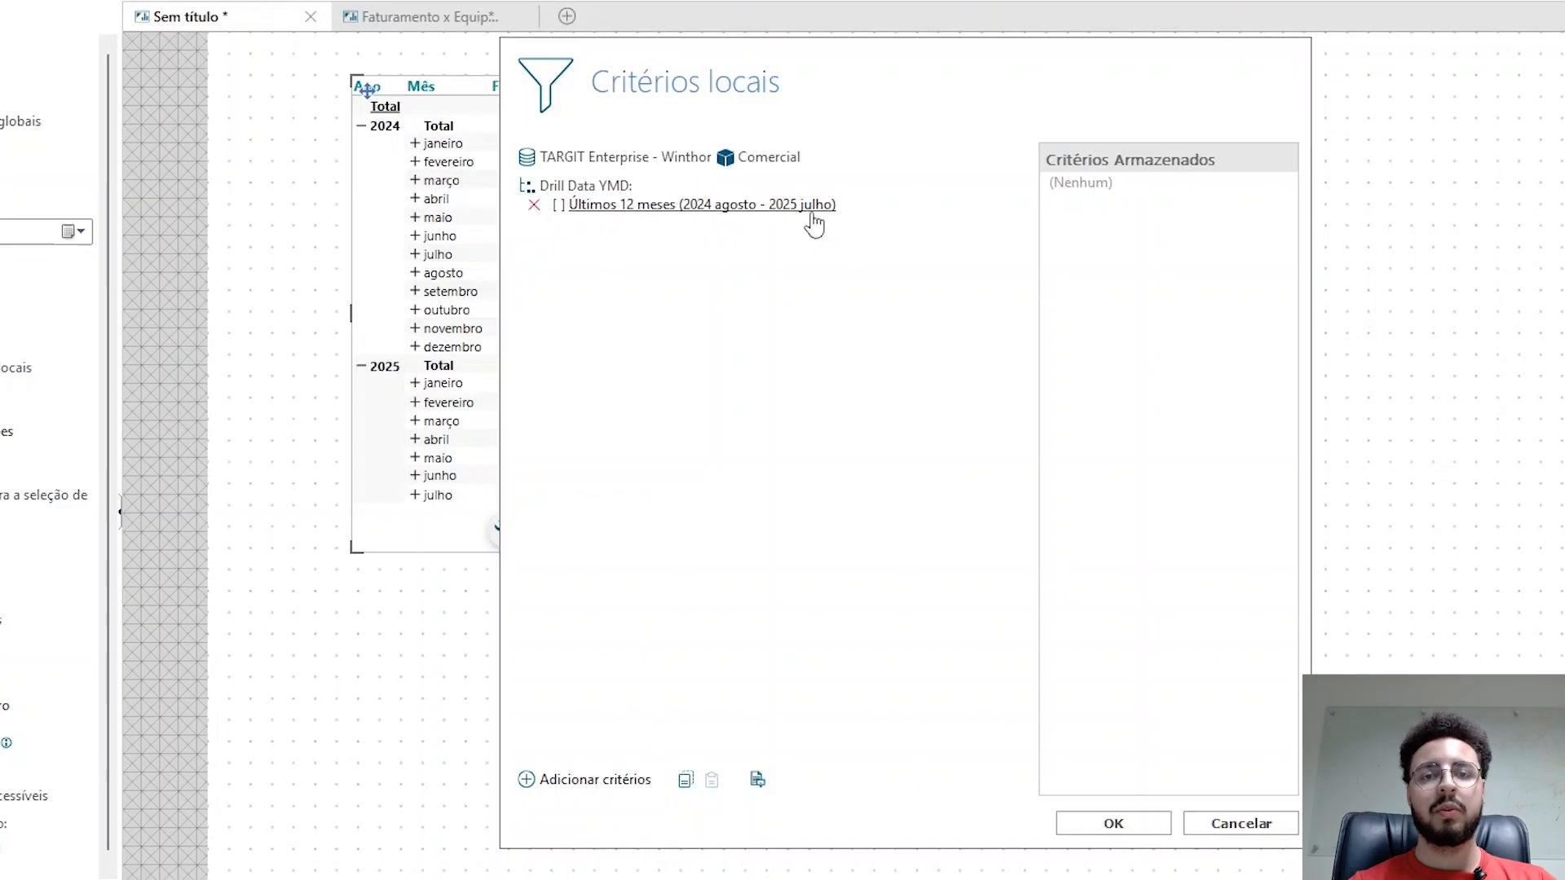
click(1111, 823)
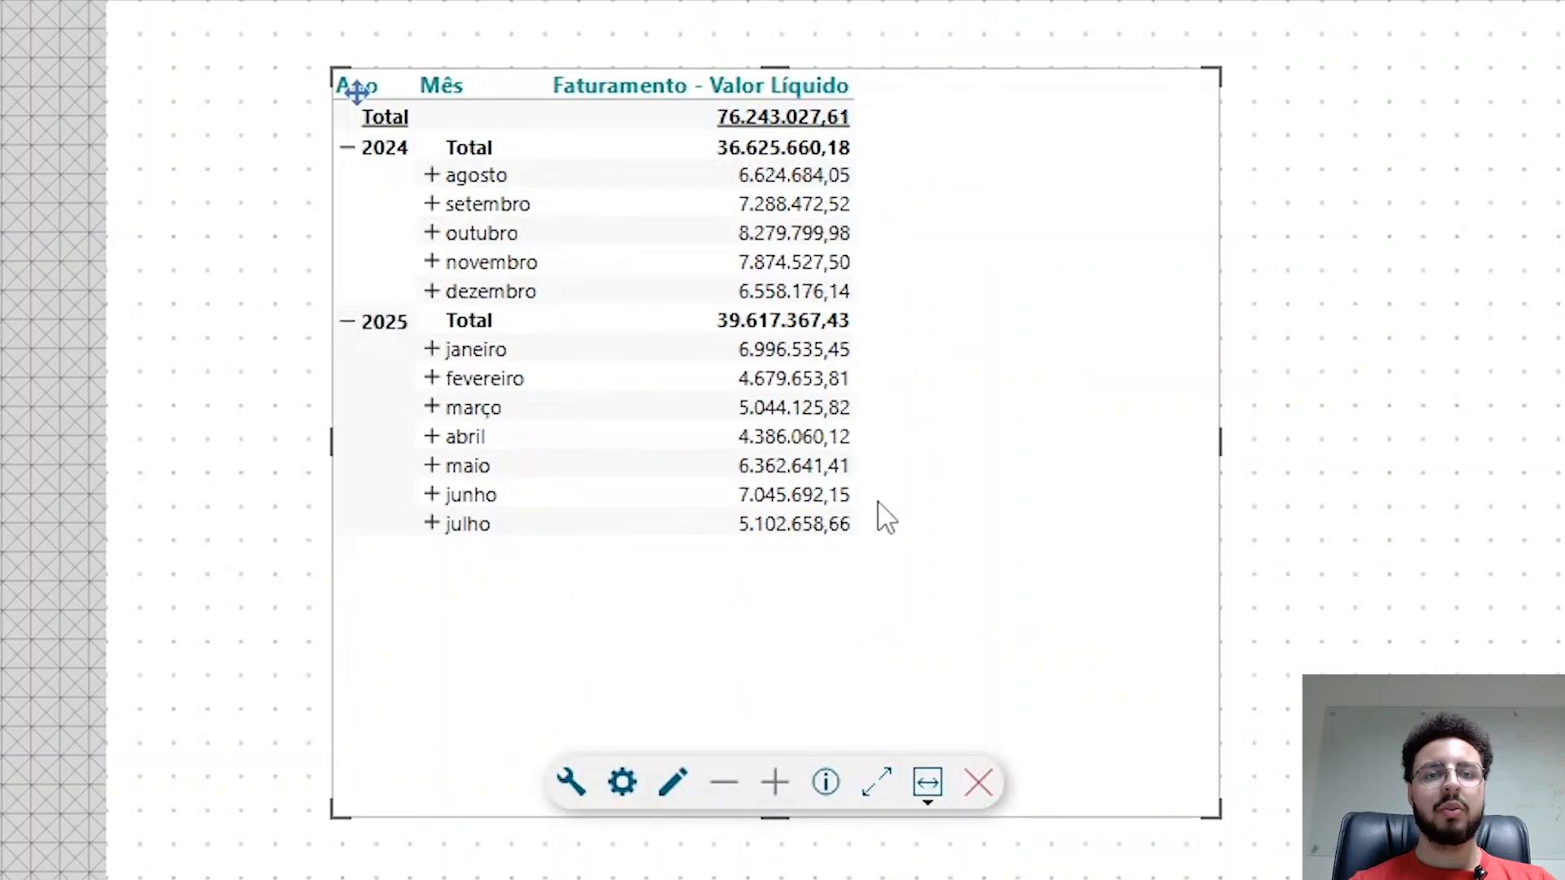
click(1271, 593)
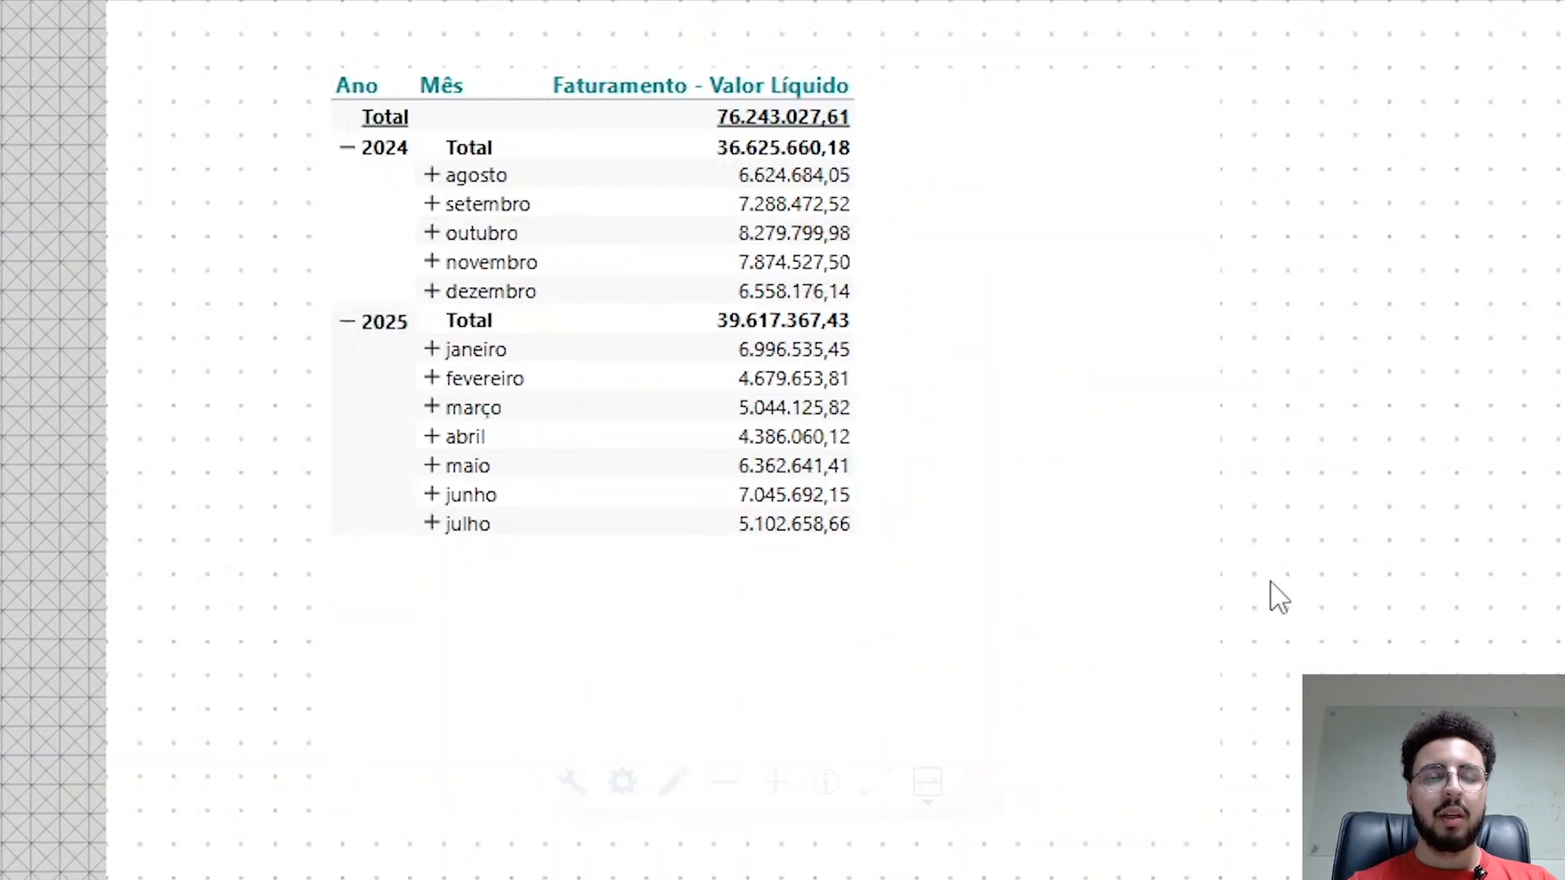
Insert a new calculated column in the crosstab's advanced calculations and name it Crescimento
click(1171, 548)
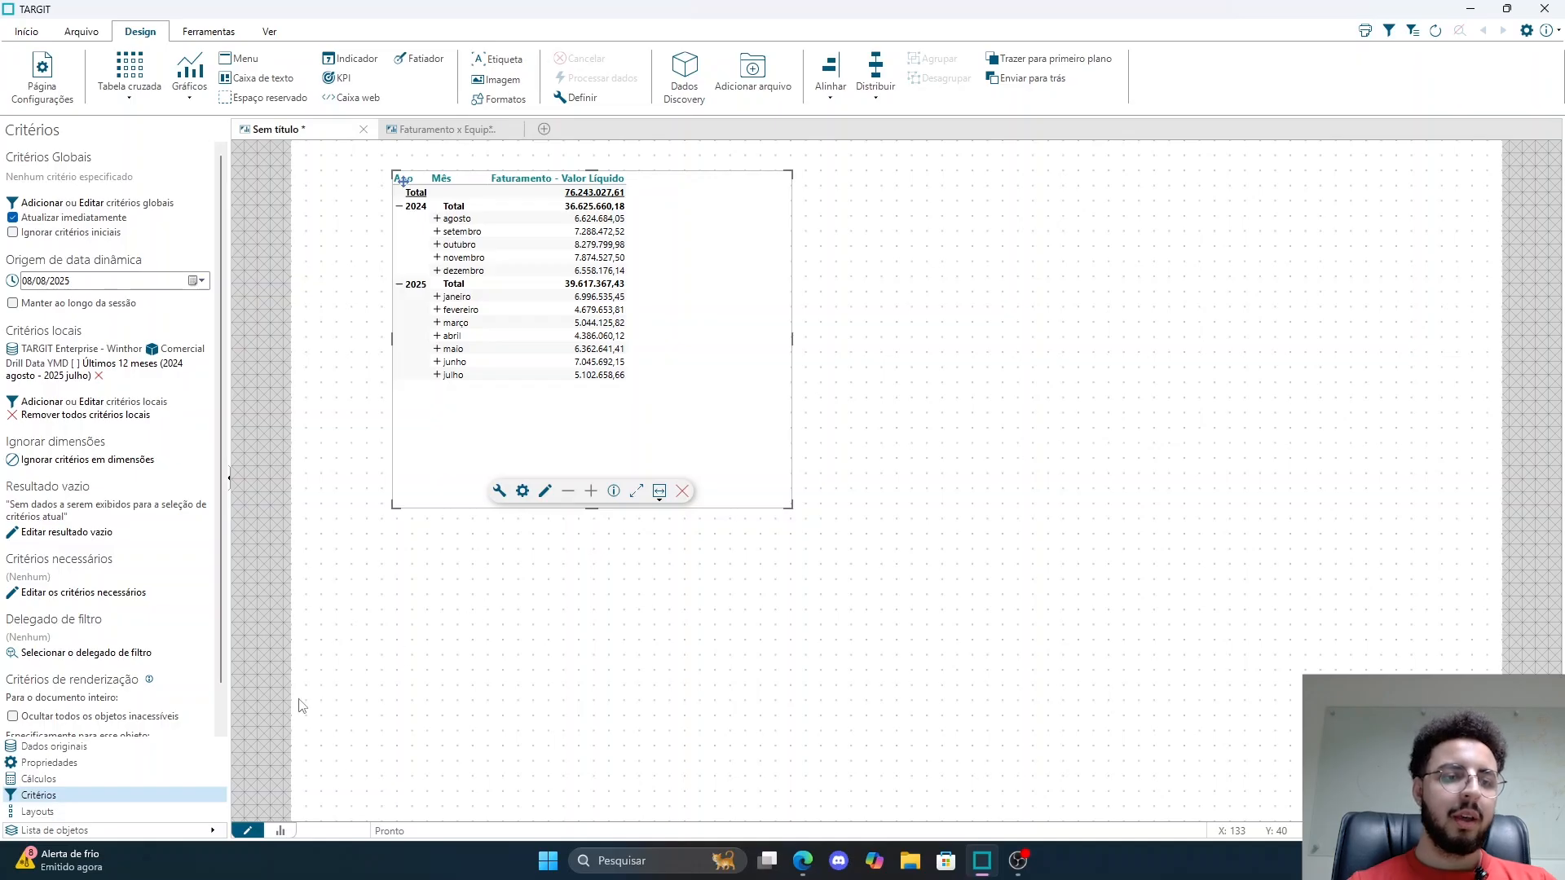
click(41, 784)
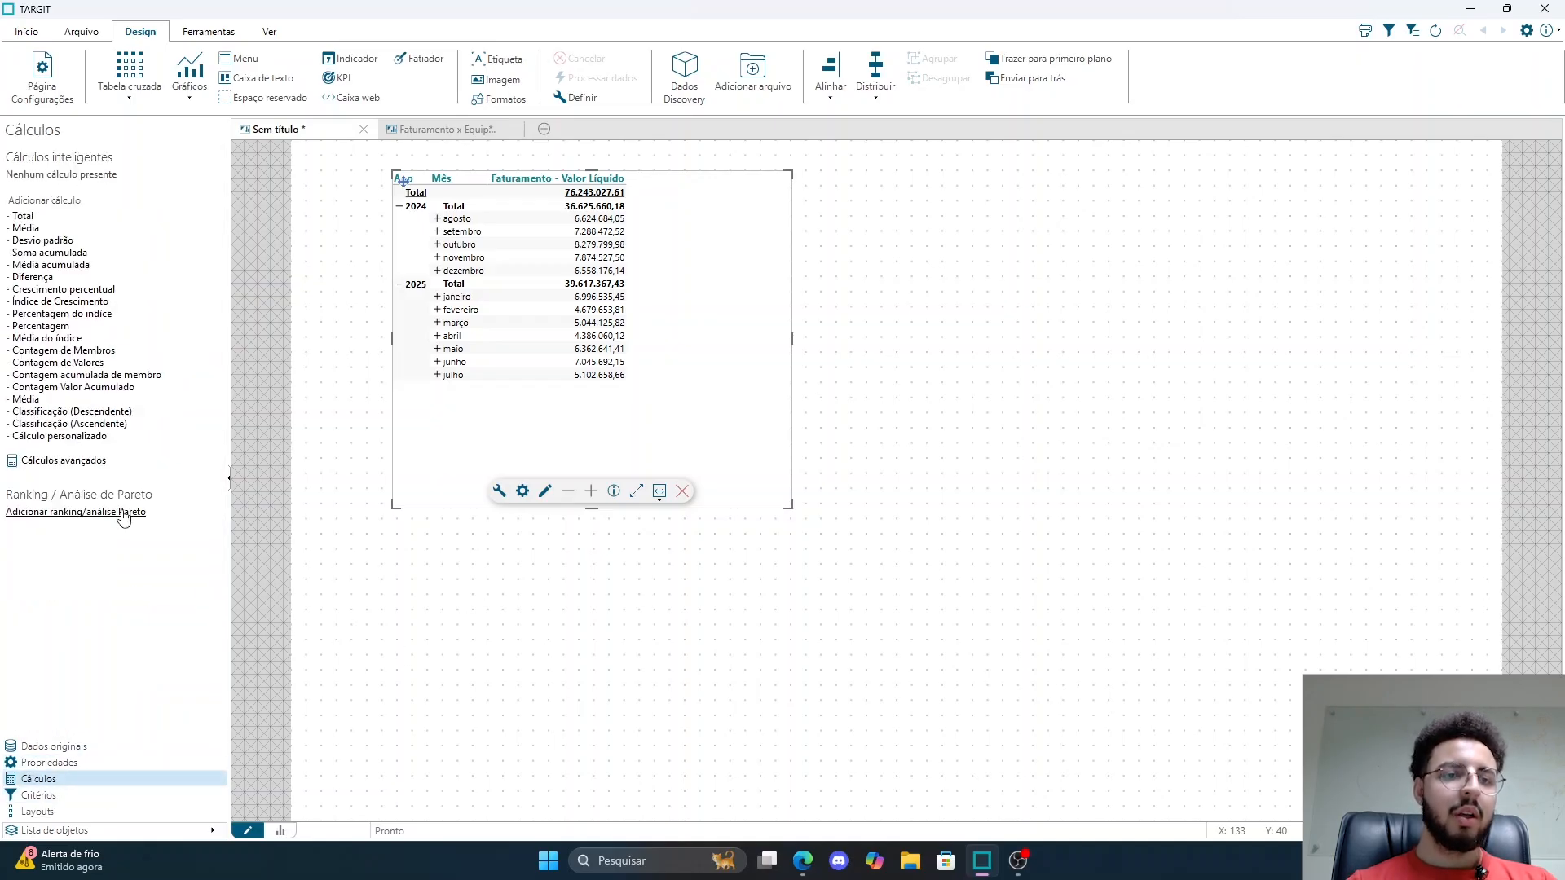
click(99, 461)
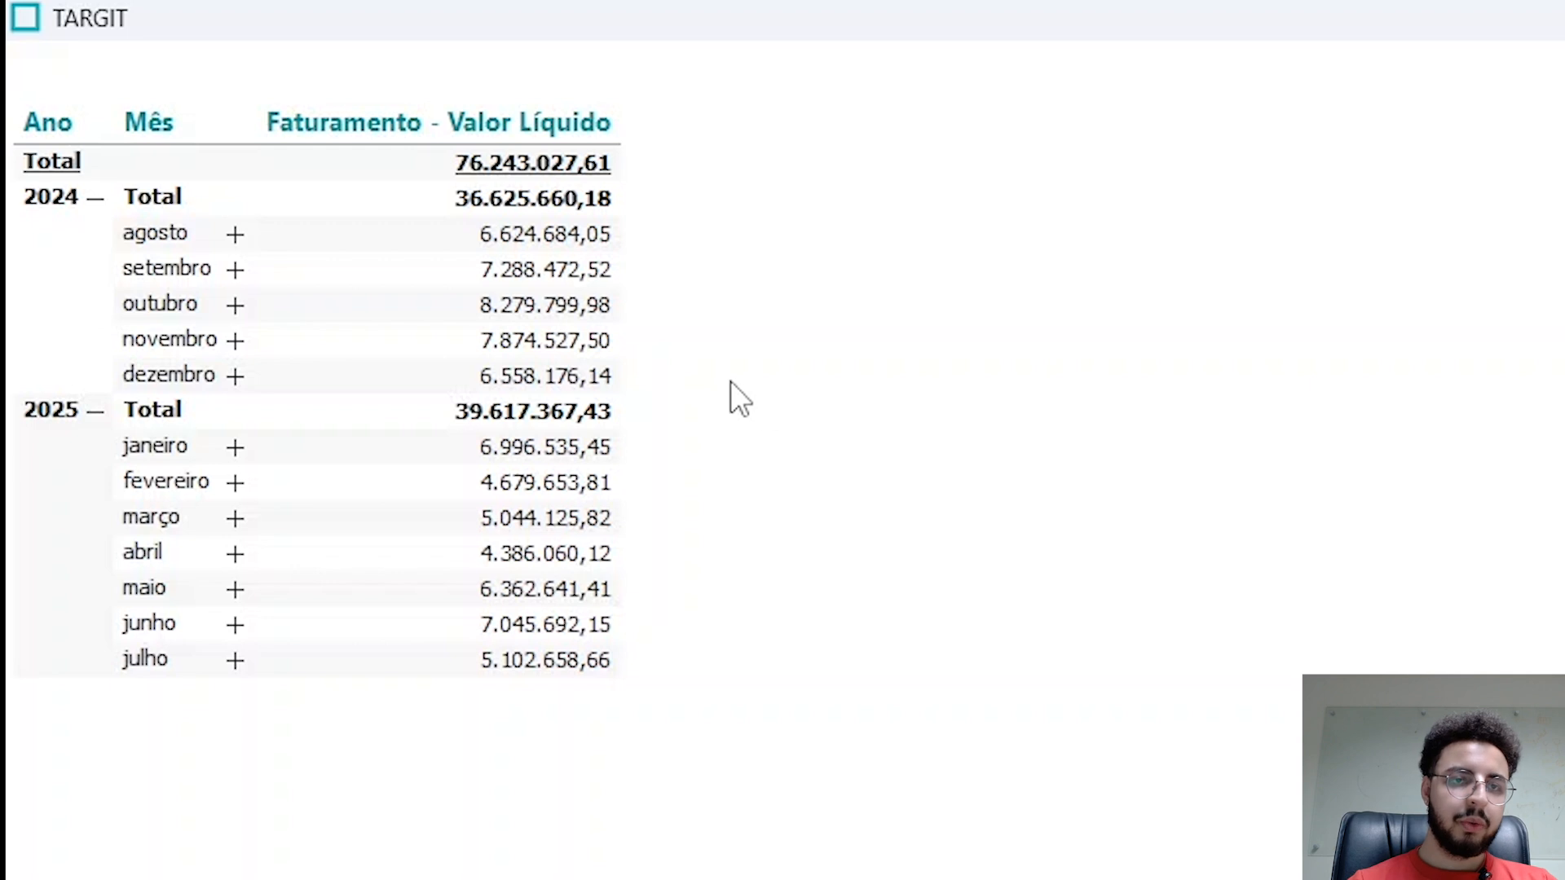
right_click(698, 290)
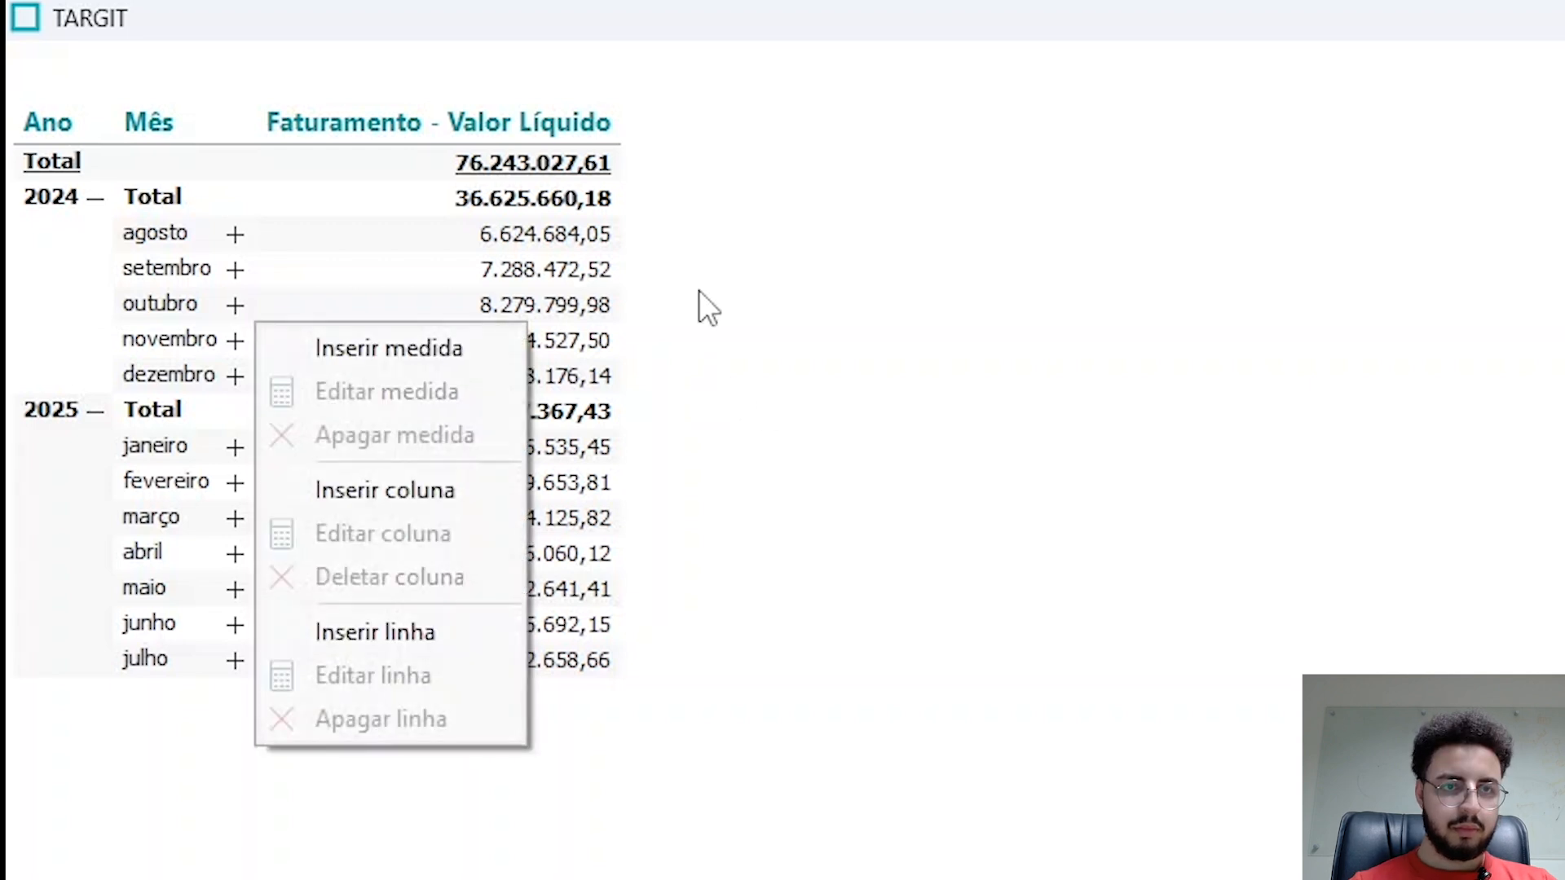
click(468, 495)
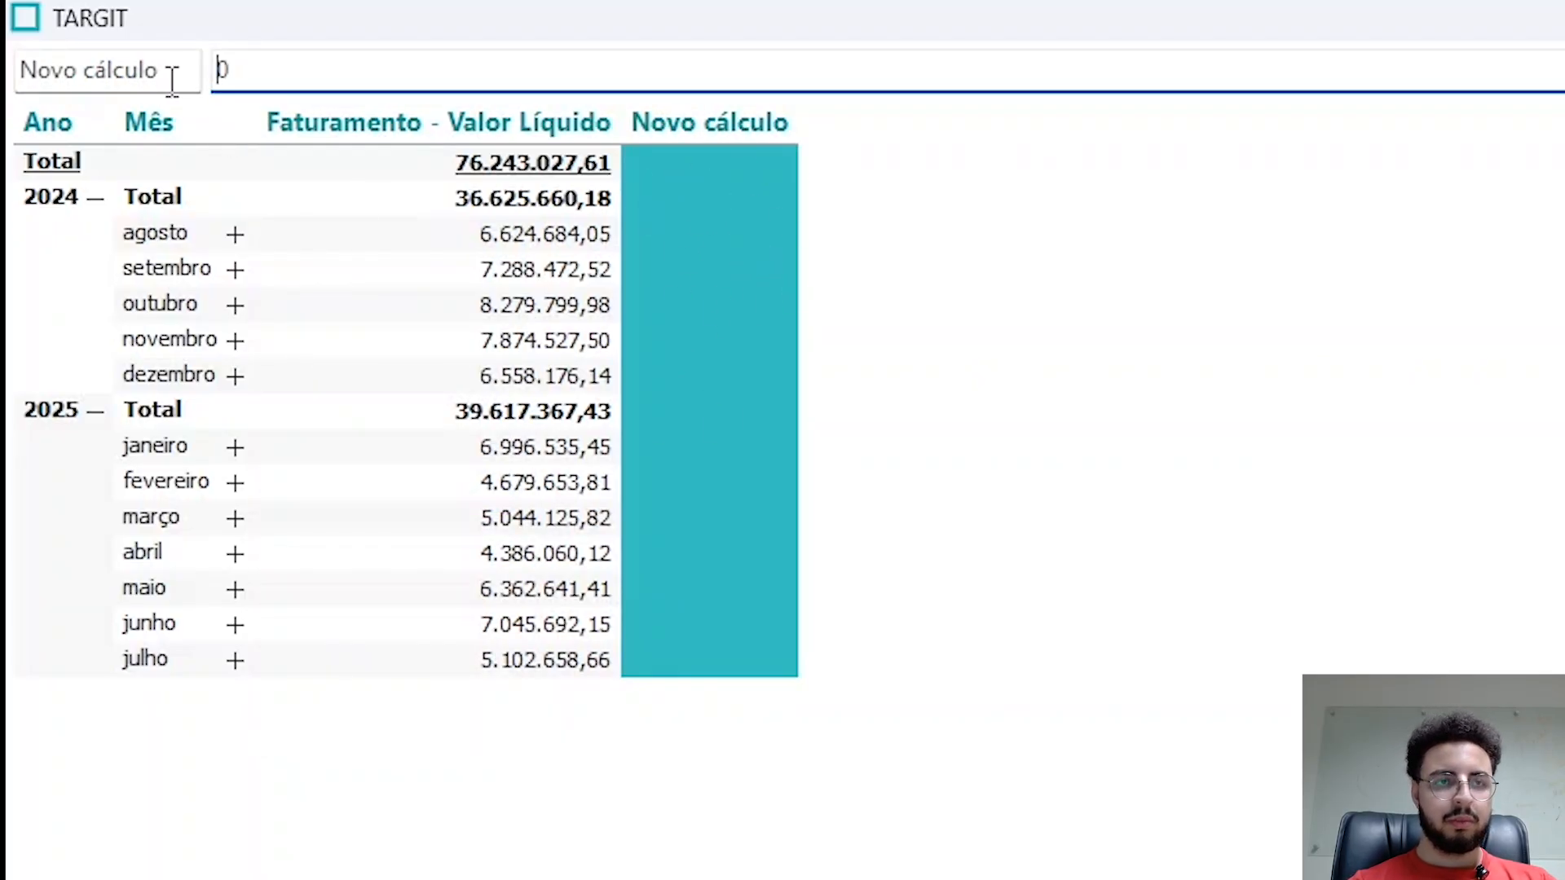
drag(177, 69, 8, 116)
key(BackSpace)
text(Crescimento)
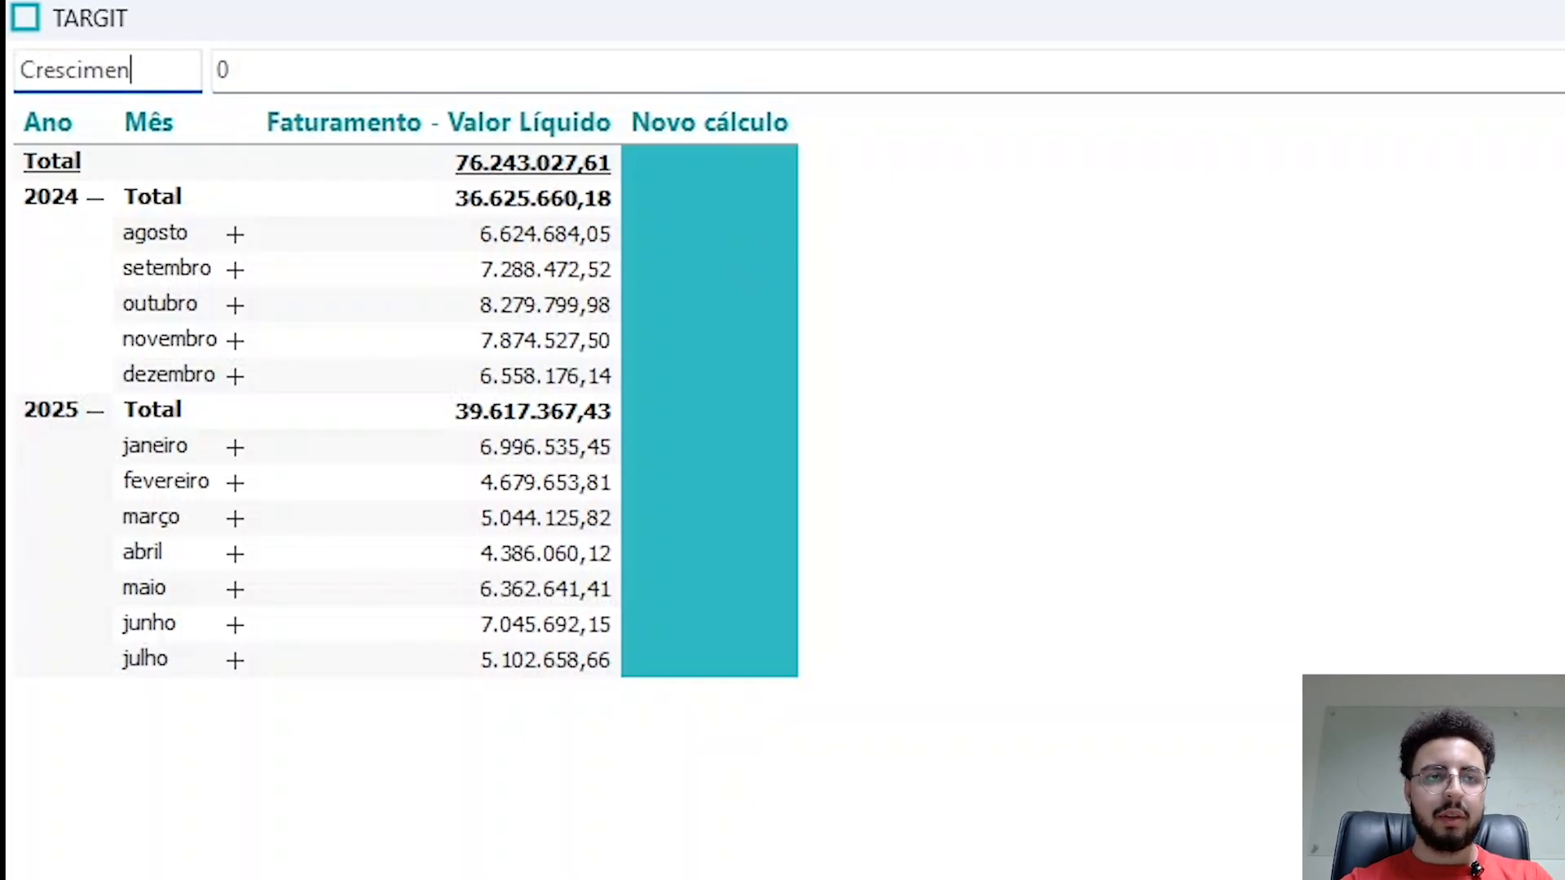
Apply the formula "if sum(d-1, -1, m1) = 0 then 1 else (sum(d-1, 0, m1) - sum(d-1, -1, m1, 0)) / sum(d-1, -1, m1)" to Crescimento
click(273, 55)
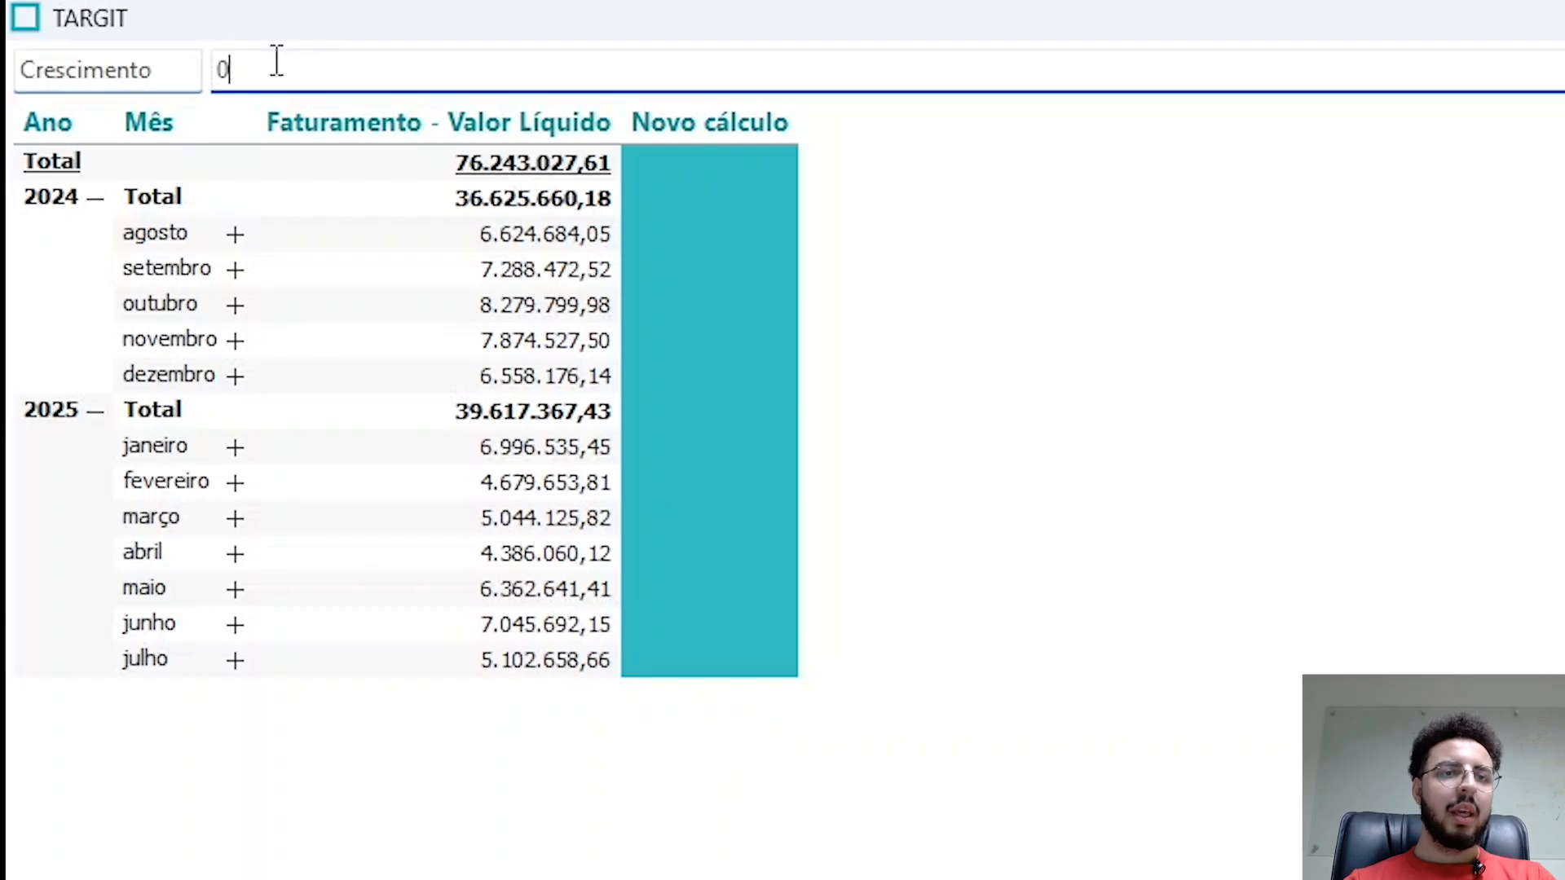
key(BackSpace)
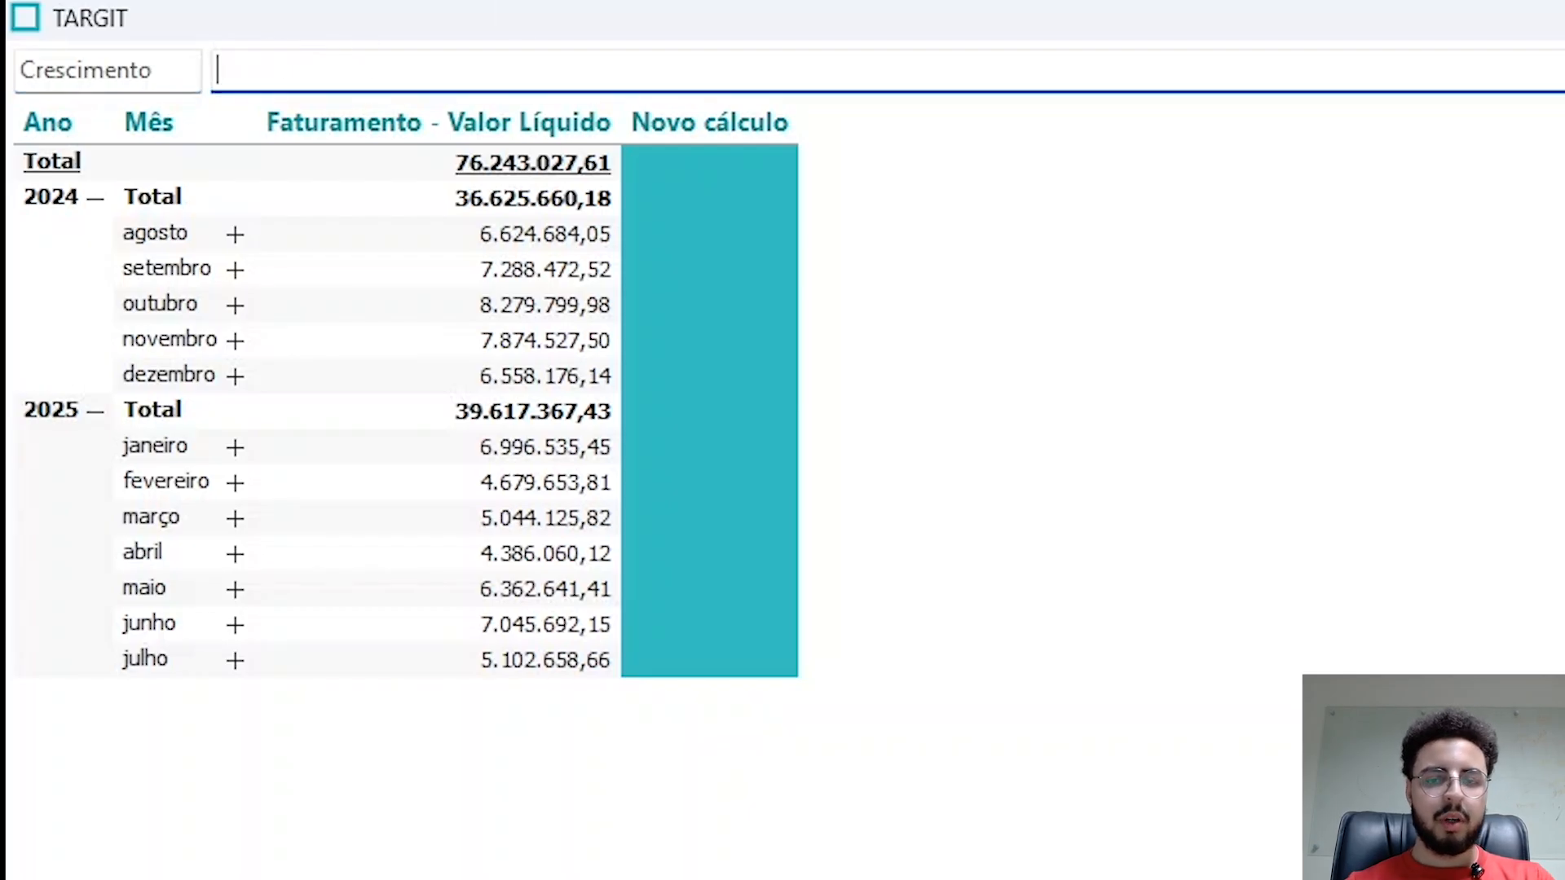
text(if sum(d-1, -1, m1) = 0 then 1 else (sum(d-1, 0, m1) - sum(d-1, -1, m1, 0)) / sum(d-1, -1, m1))
click(247, 70)
click(1225, 73)
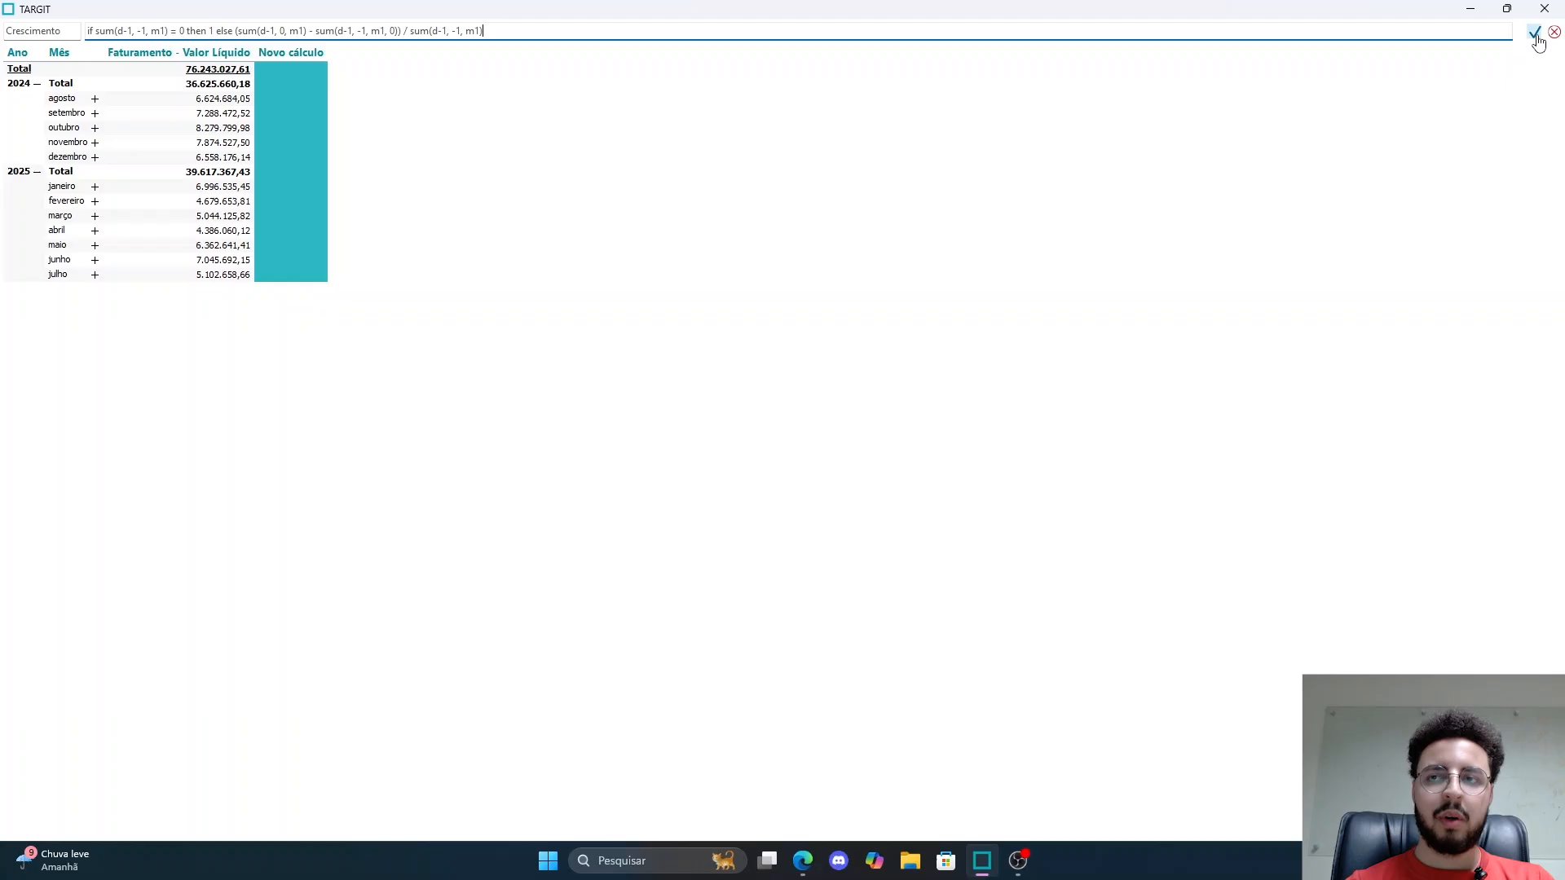
click(1536, 37)
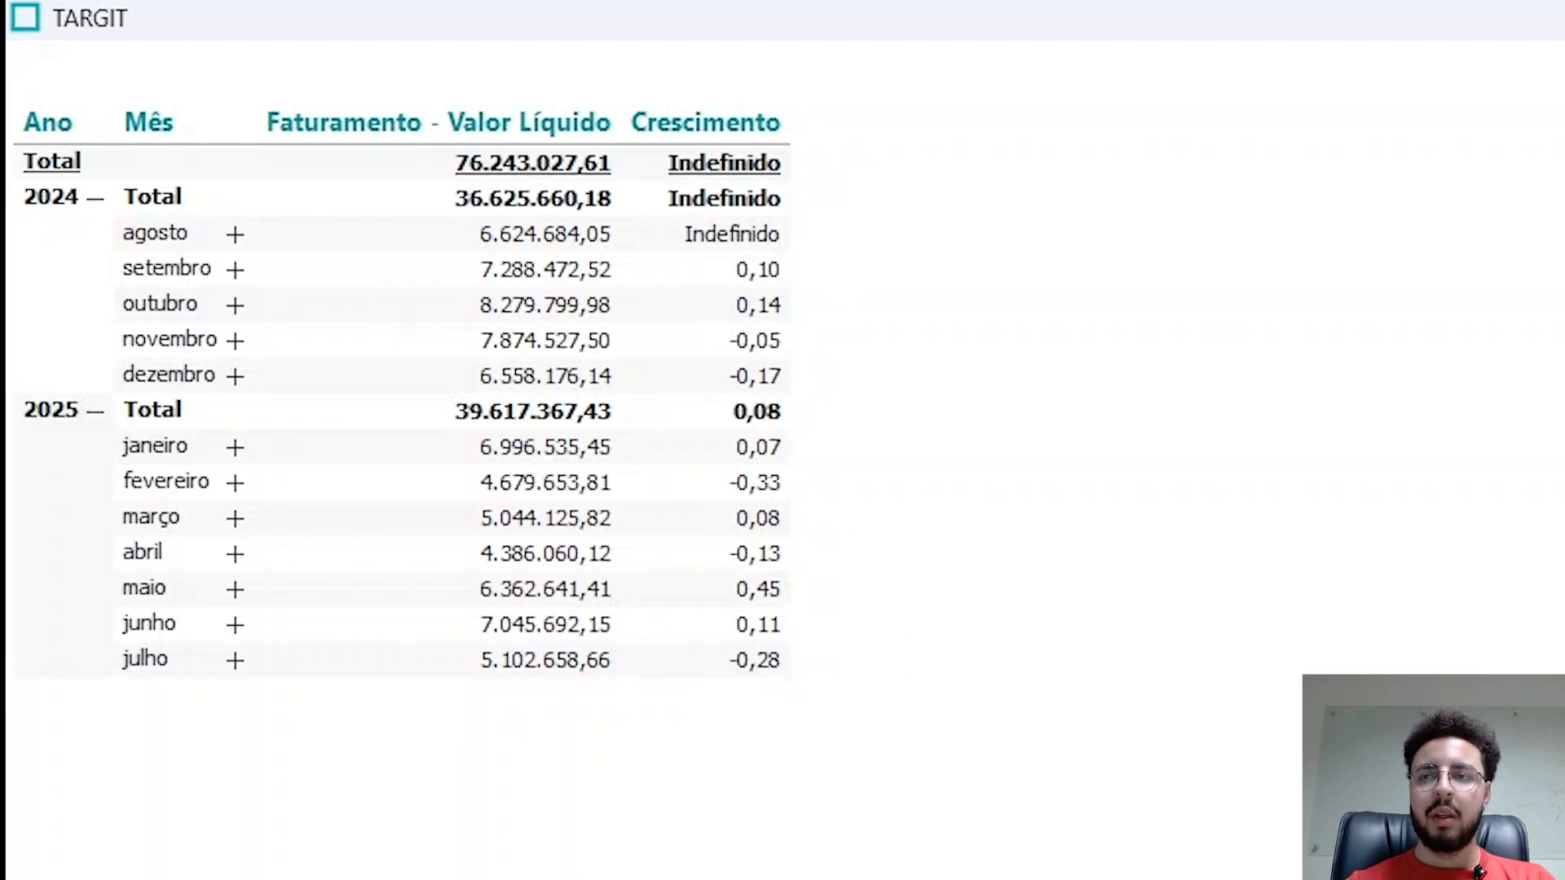
click(1542, 32)
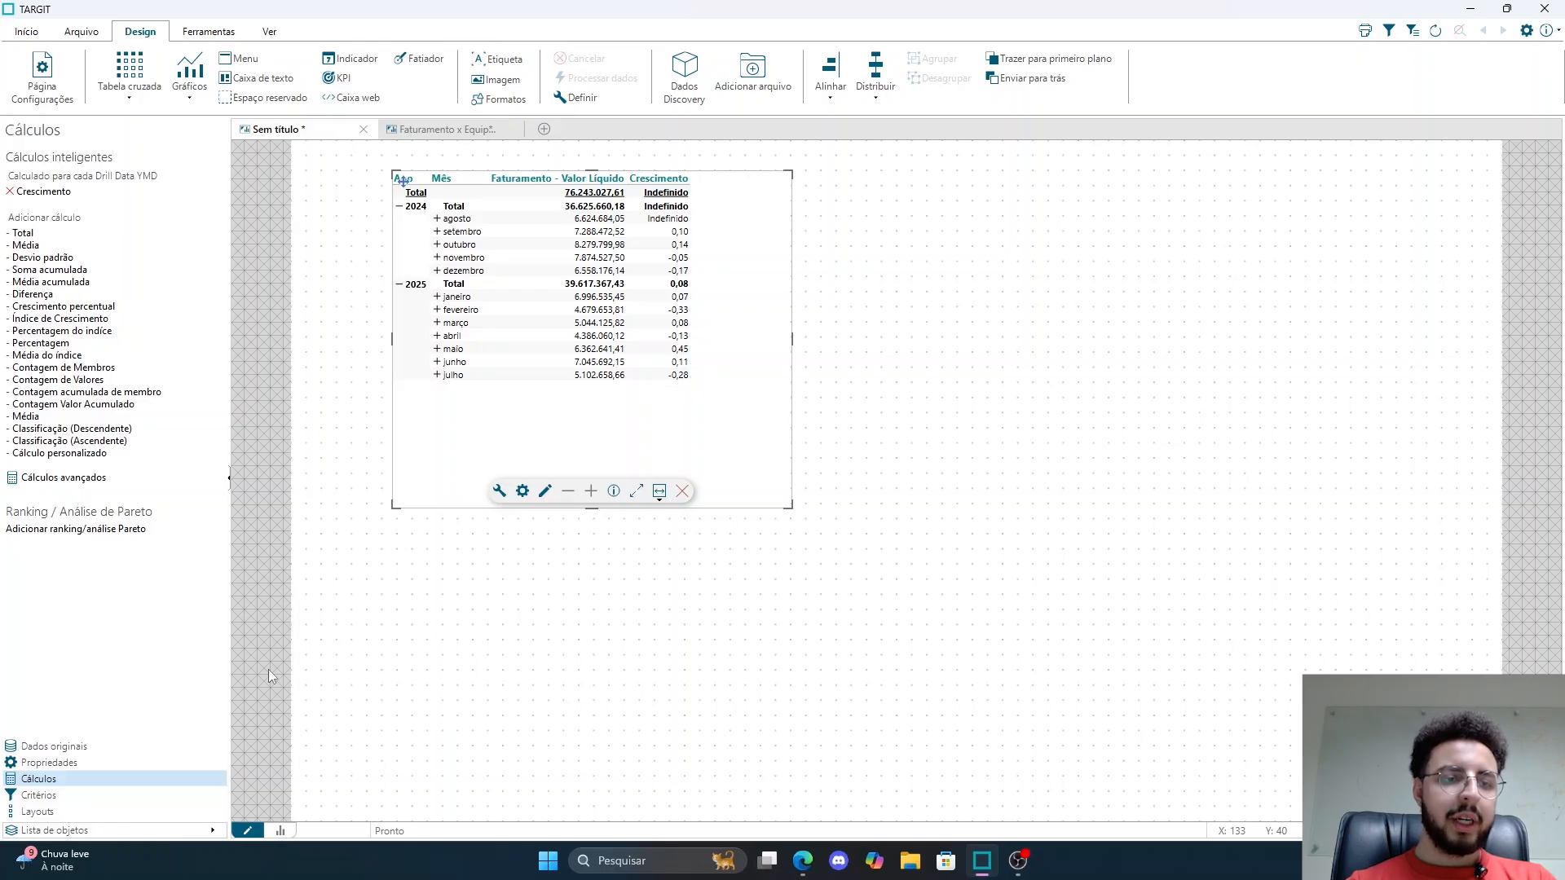
Format the Crescimento calculation's numbers as Percentagem
click(49, 764)
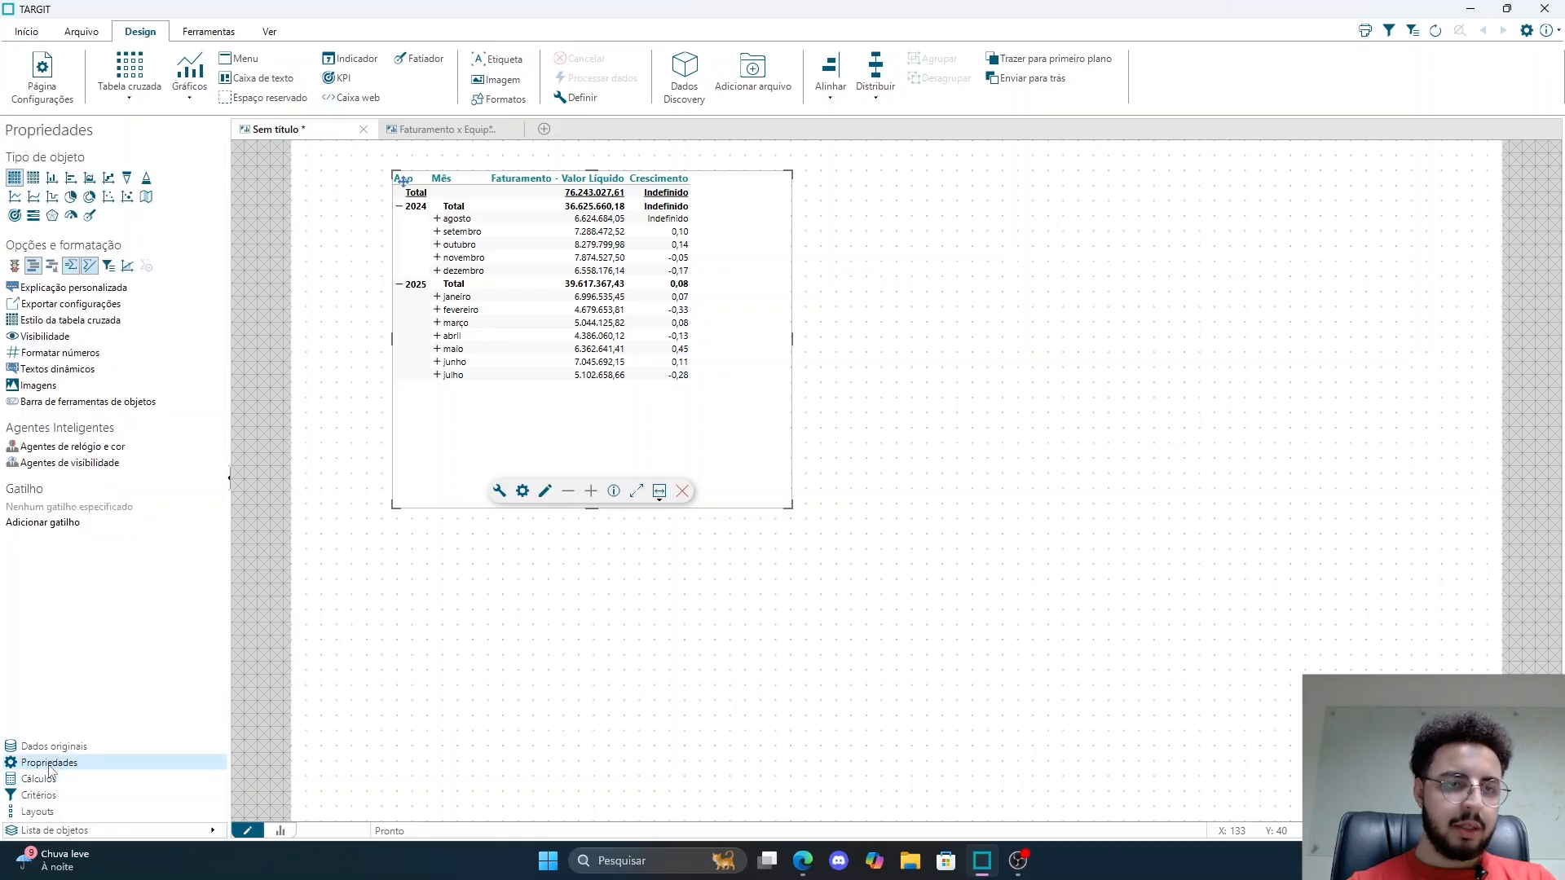
click(38, 356)
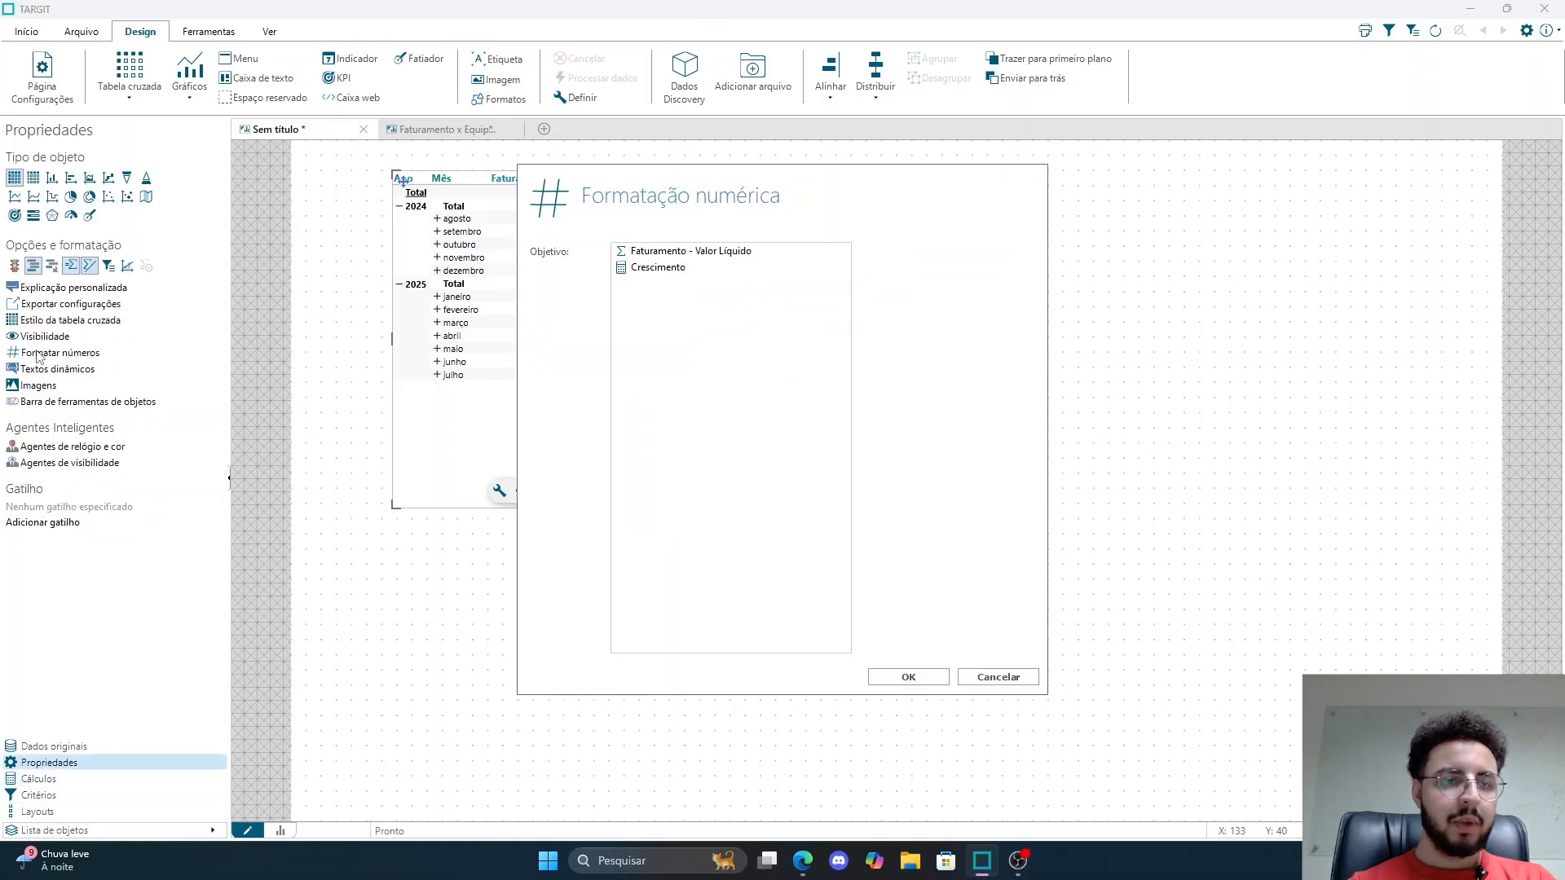
click(644, 269)
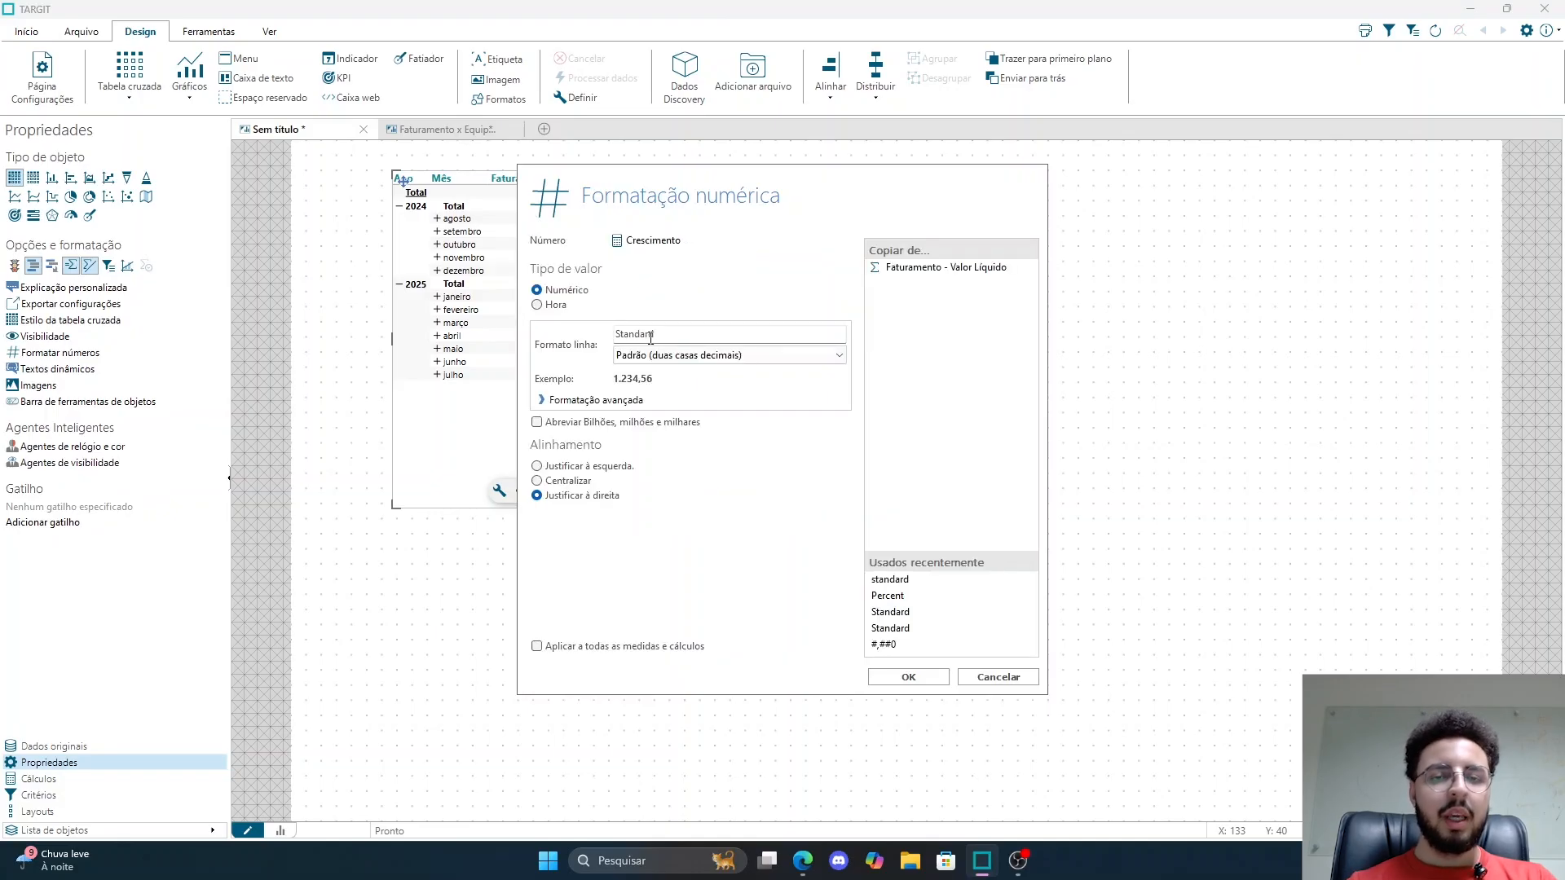
click(723, 359)
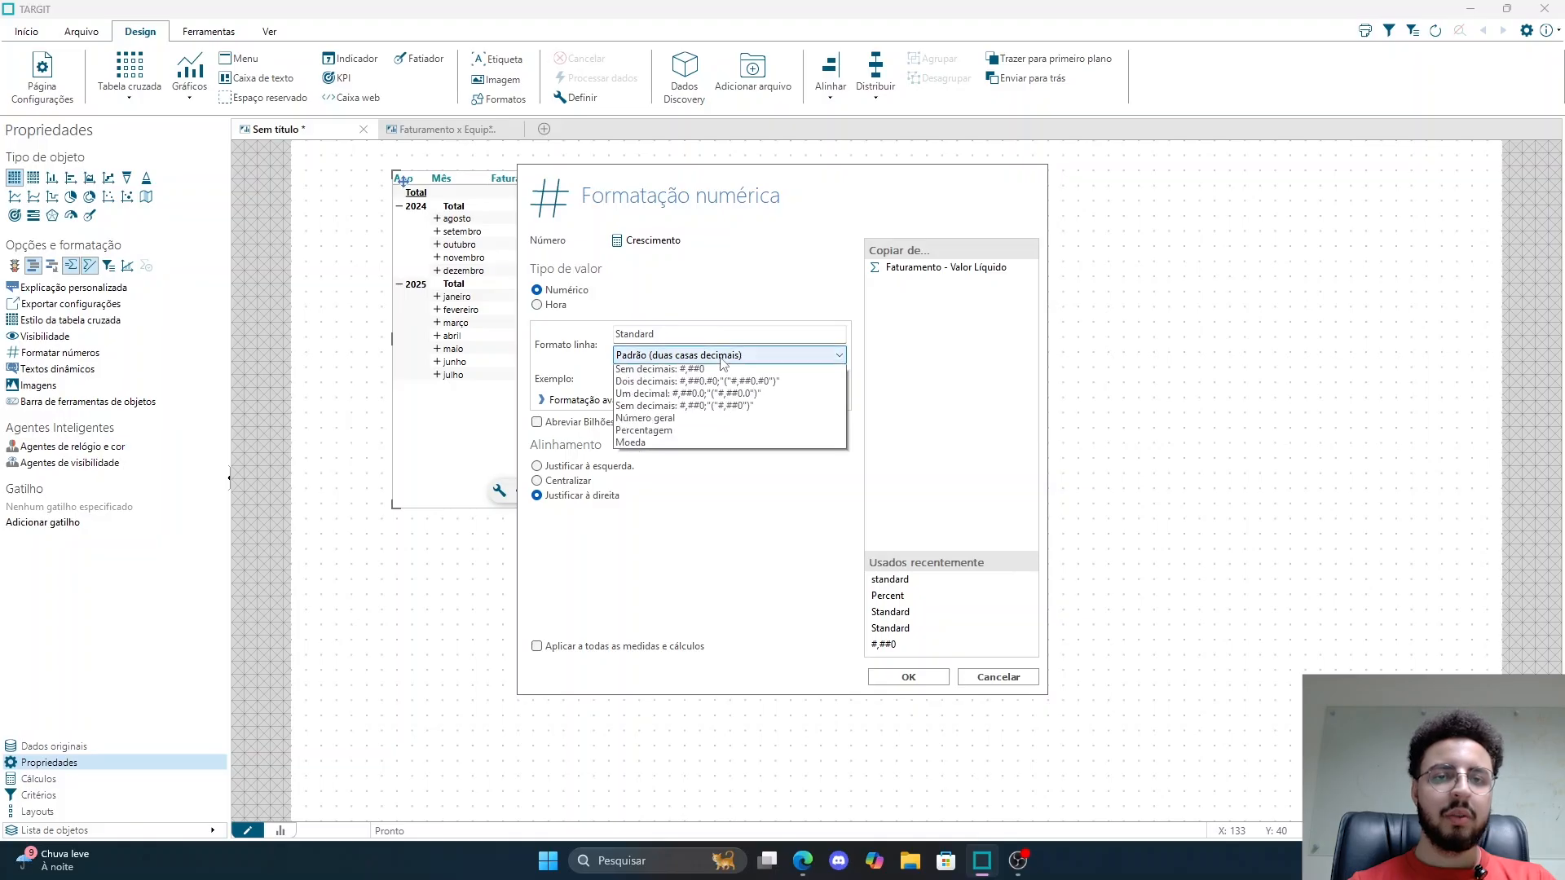
click(710, 457)
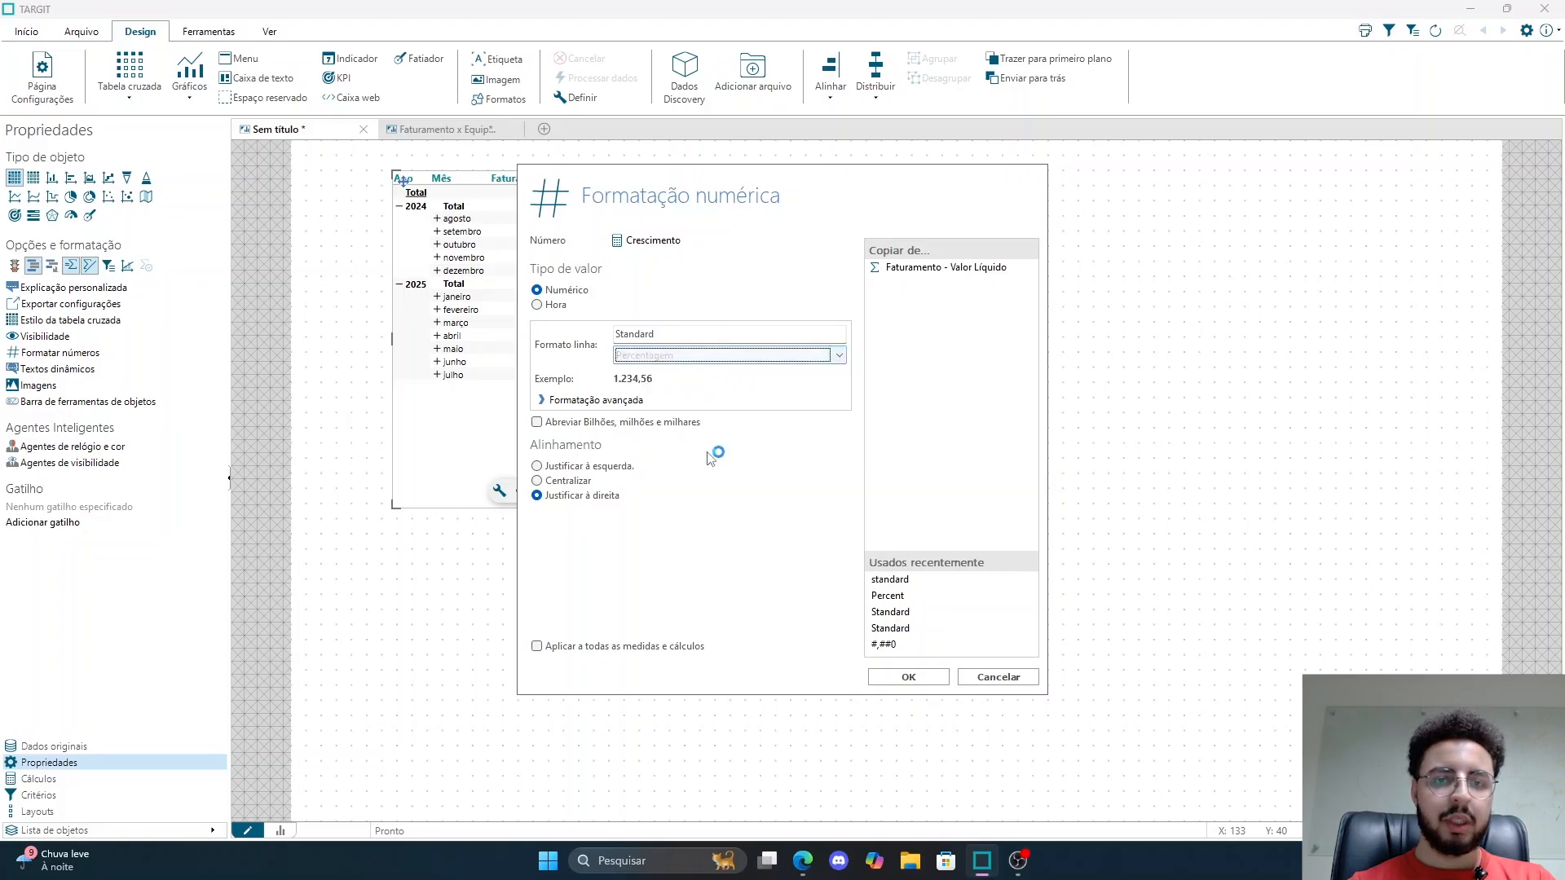
click(900, 677)
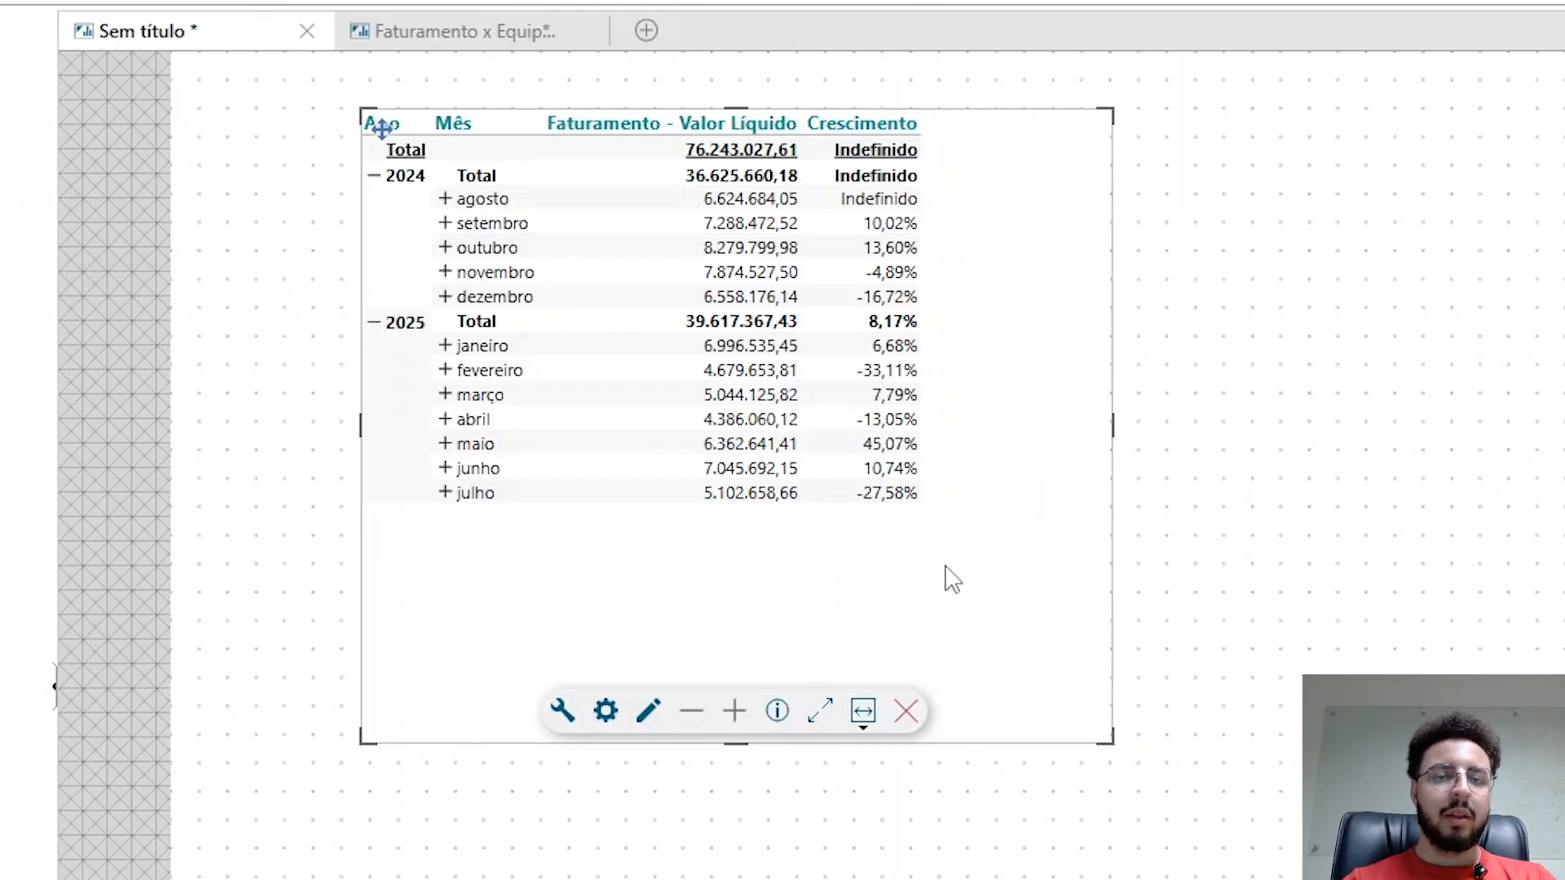
Add a two-state element-colouring agent, Colorir elemento (2 estados), to the crosstab's Crescimento calculation
click(296, 691)
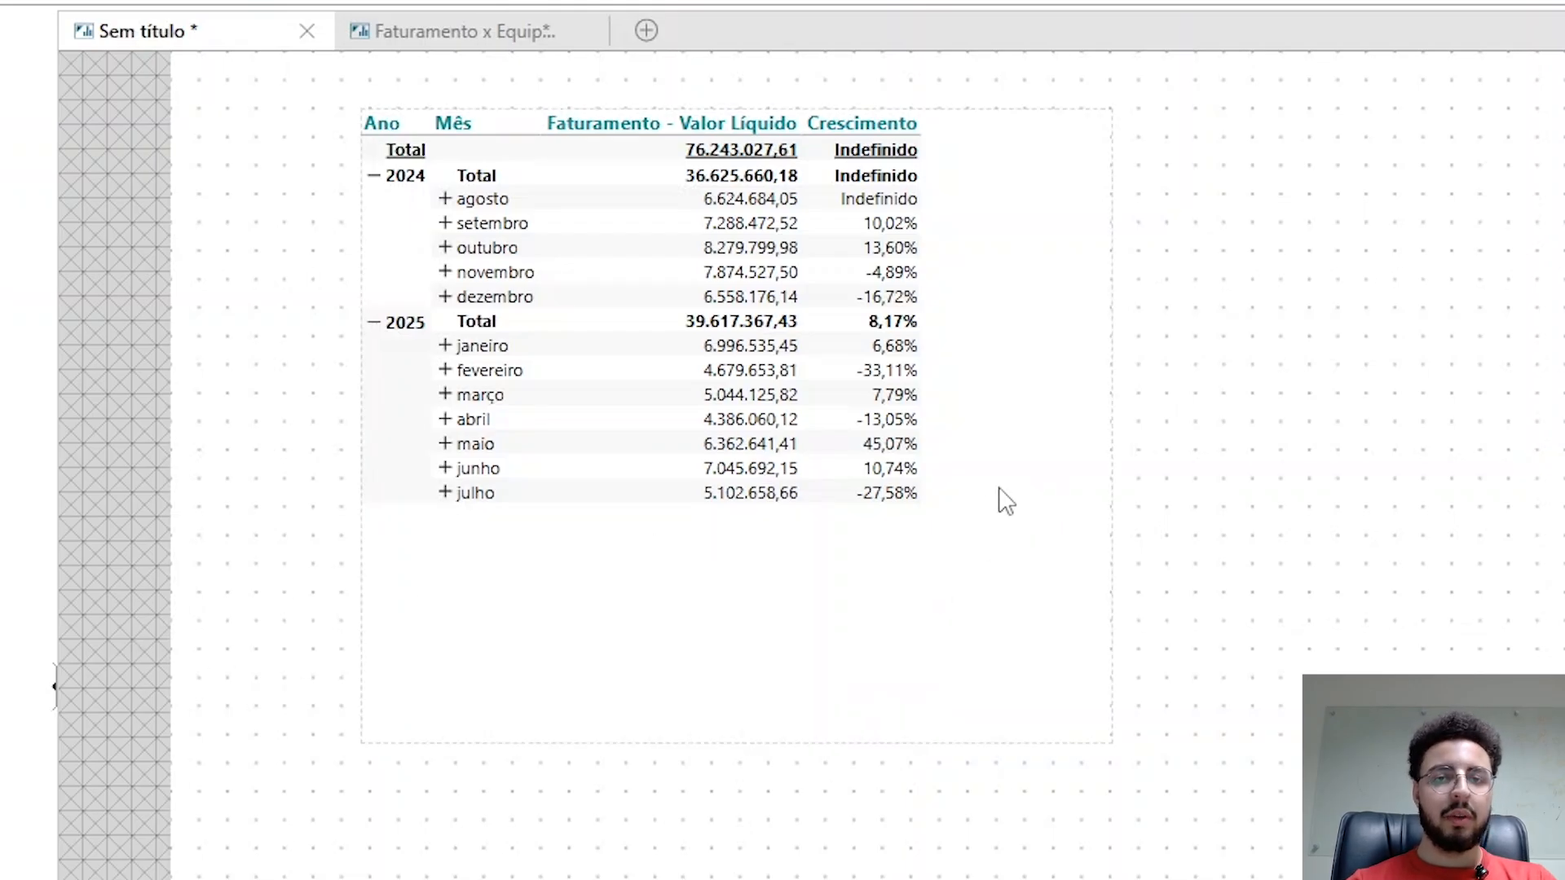
click(1012, 532)
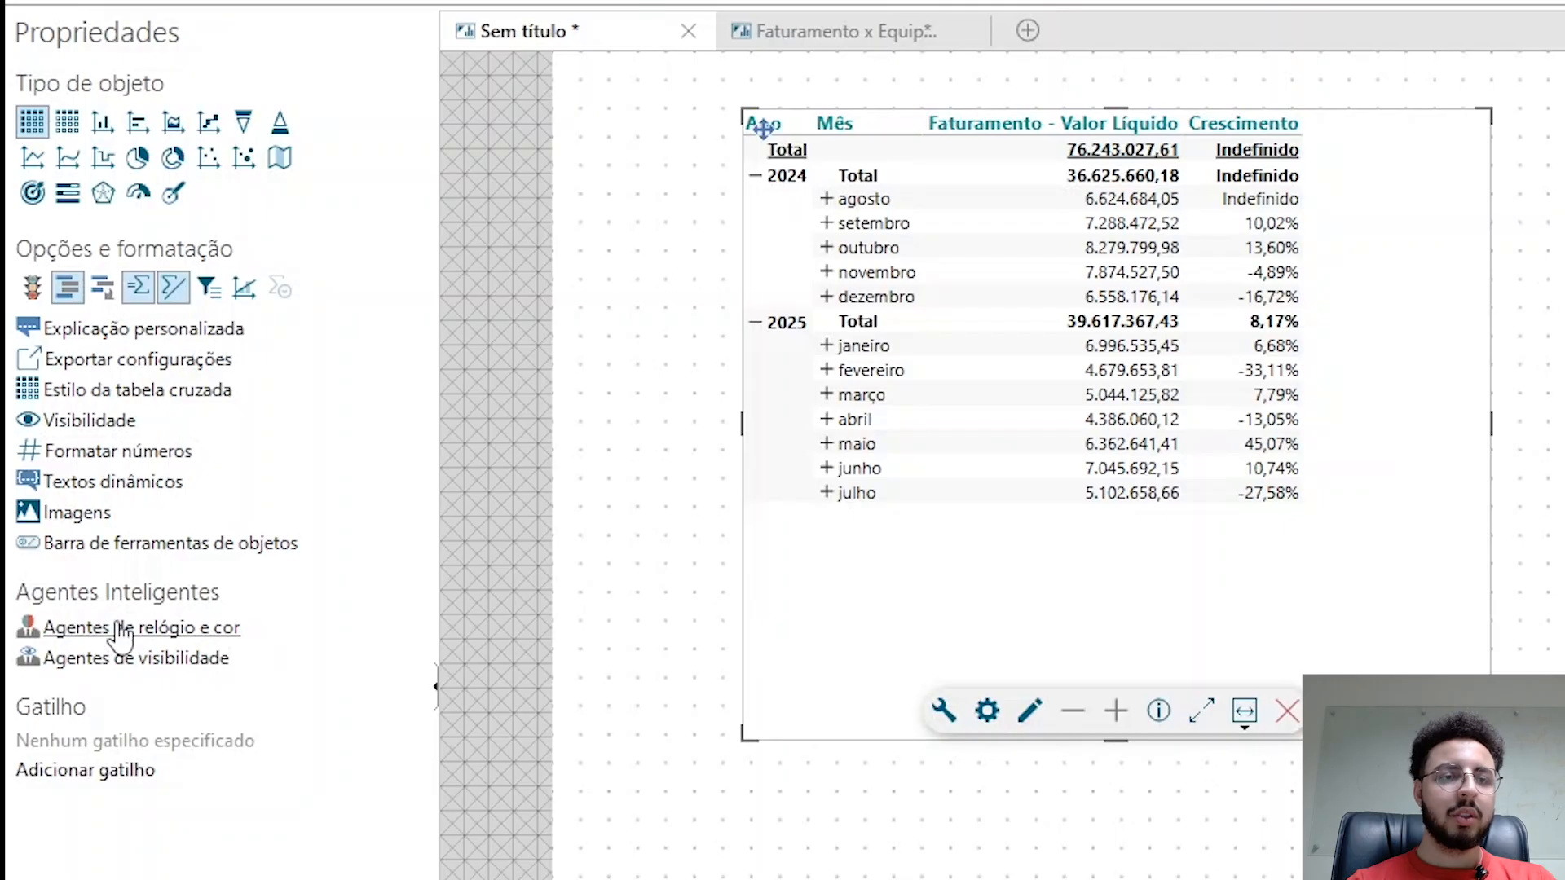
click(121, 631)
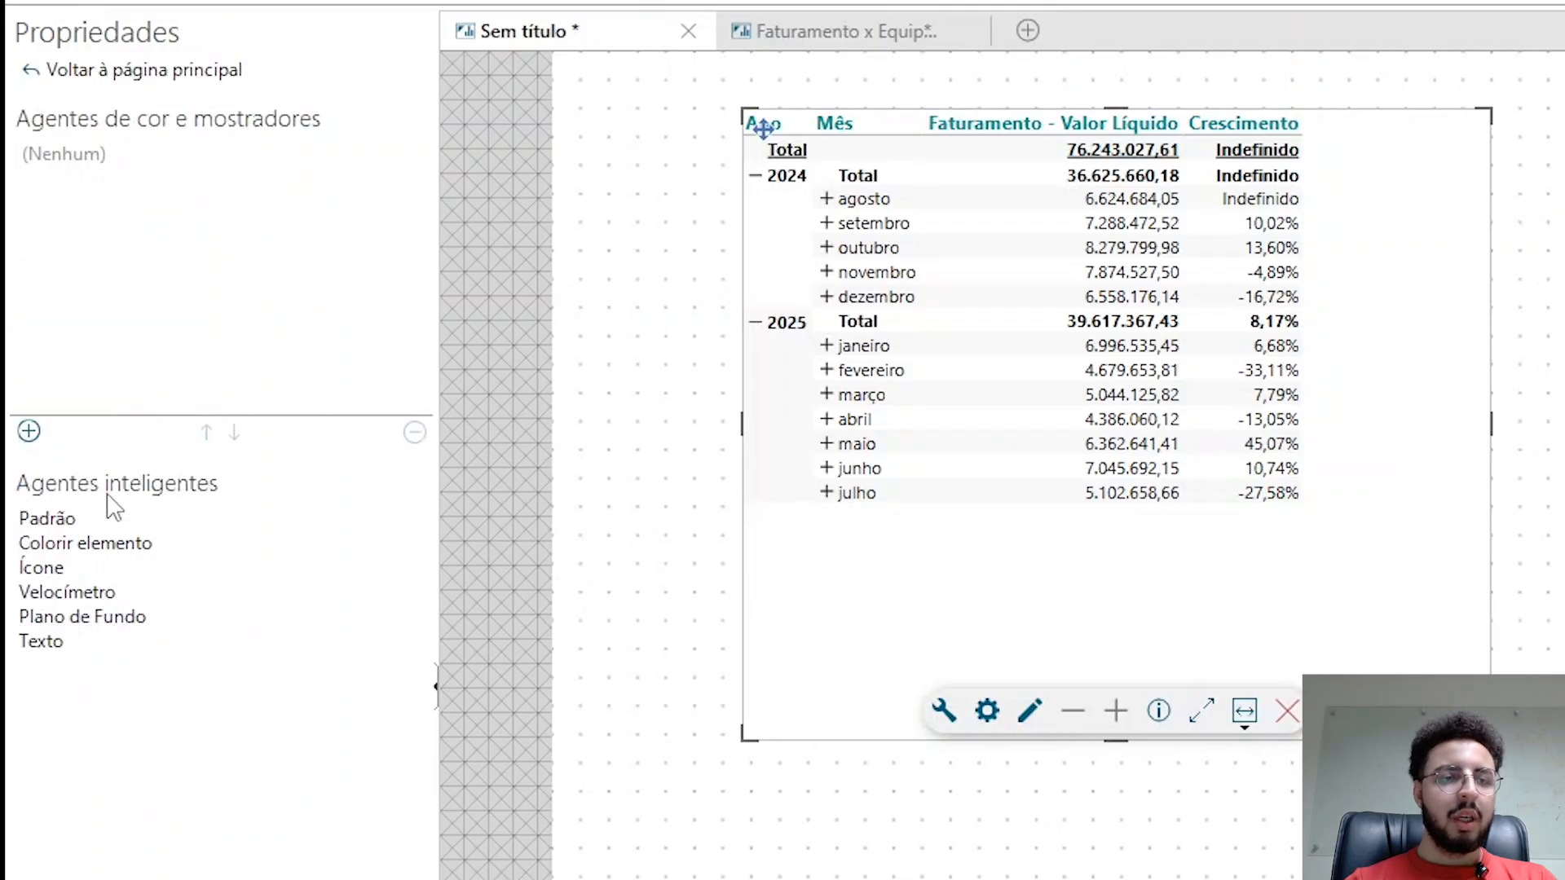
click(114, 544)
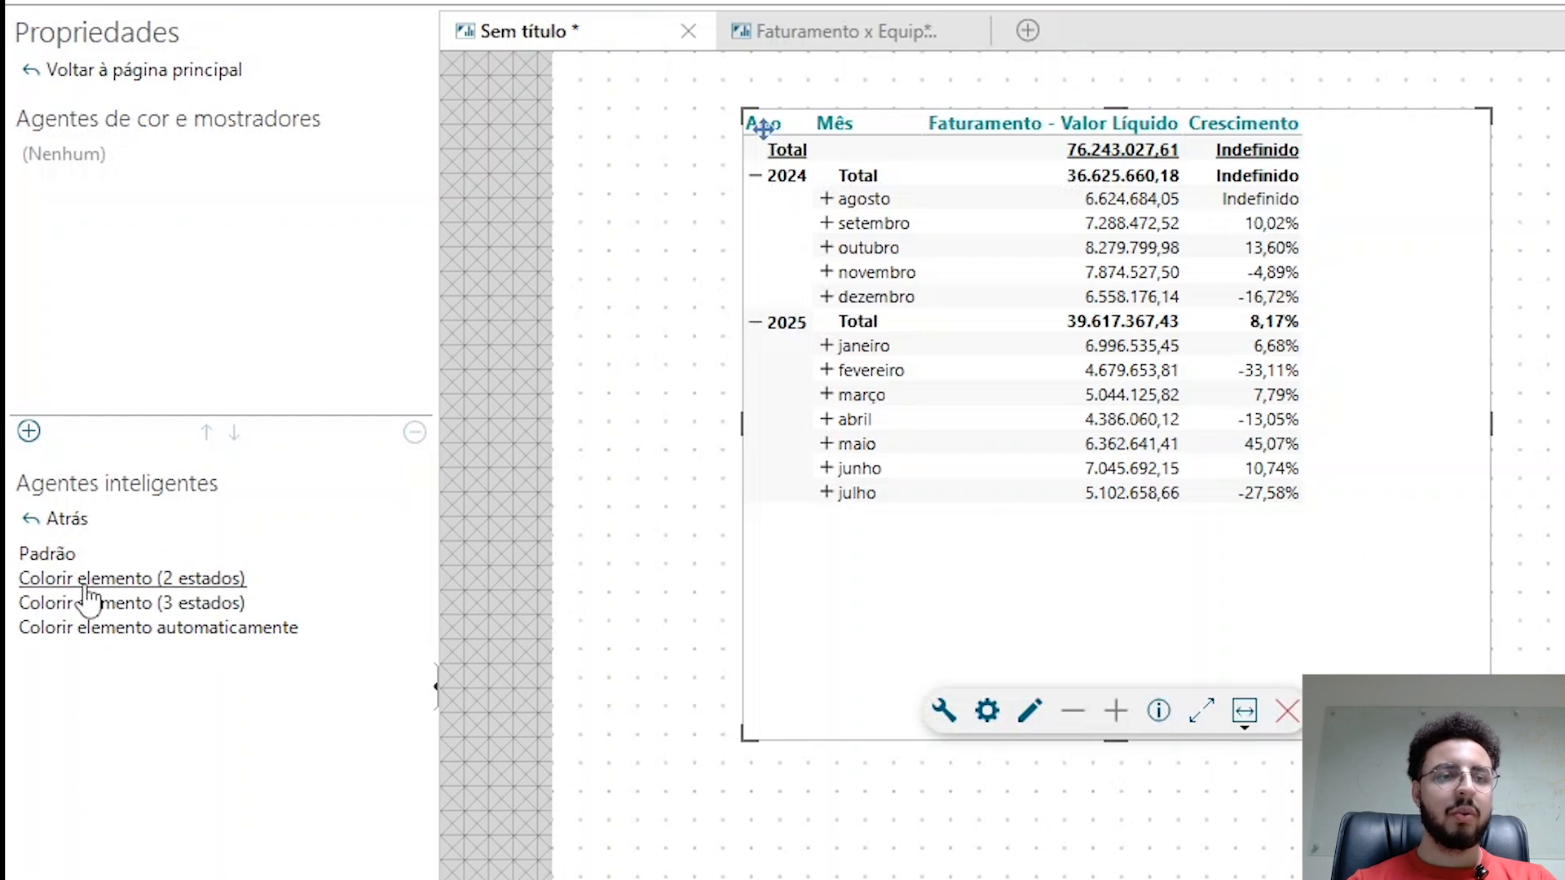
click(171, 579)
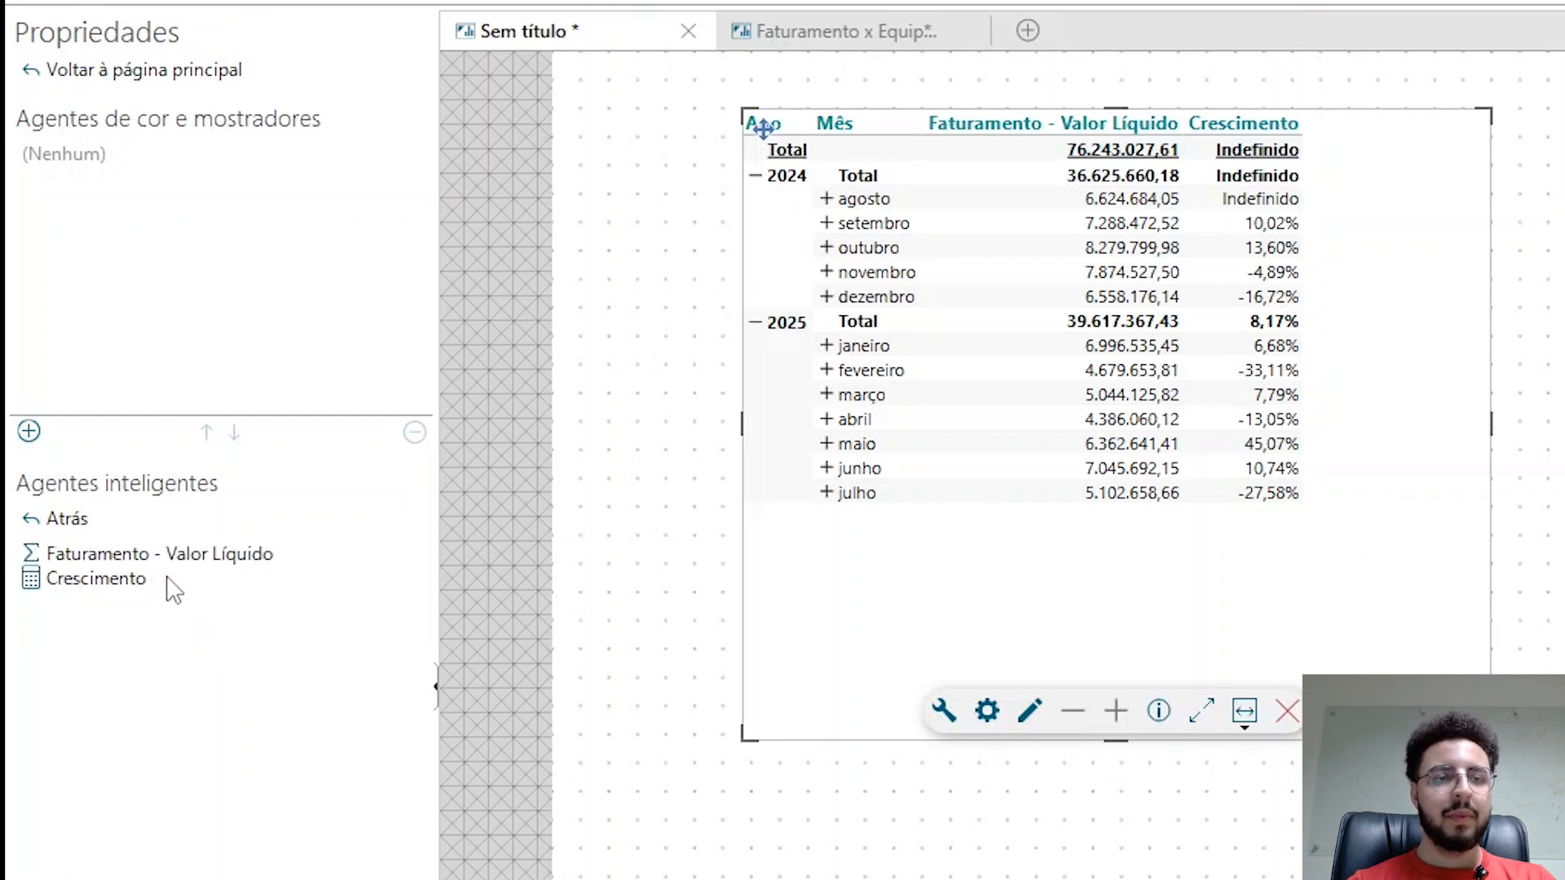
click(104, 580)
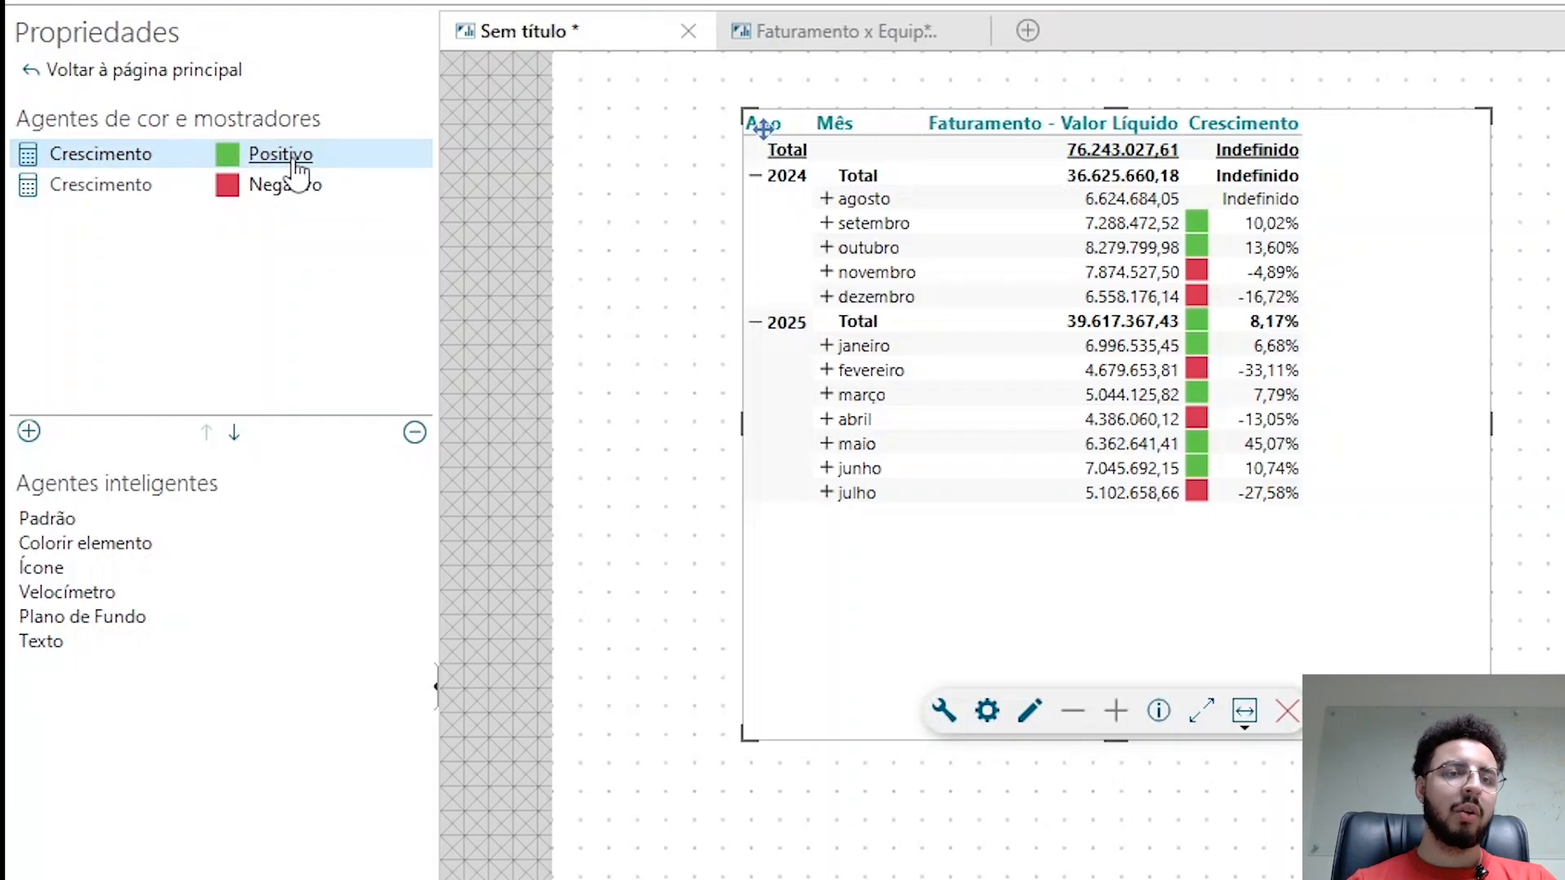
Examine the condition of the Positivo colour agent on Crescimento and close it without changes
ctrl+click(313, 189)
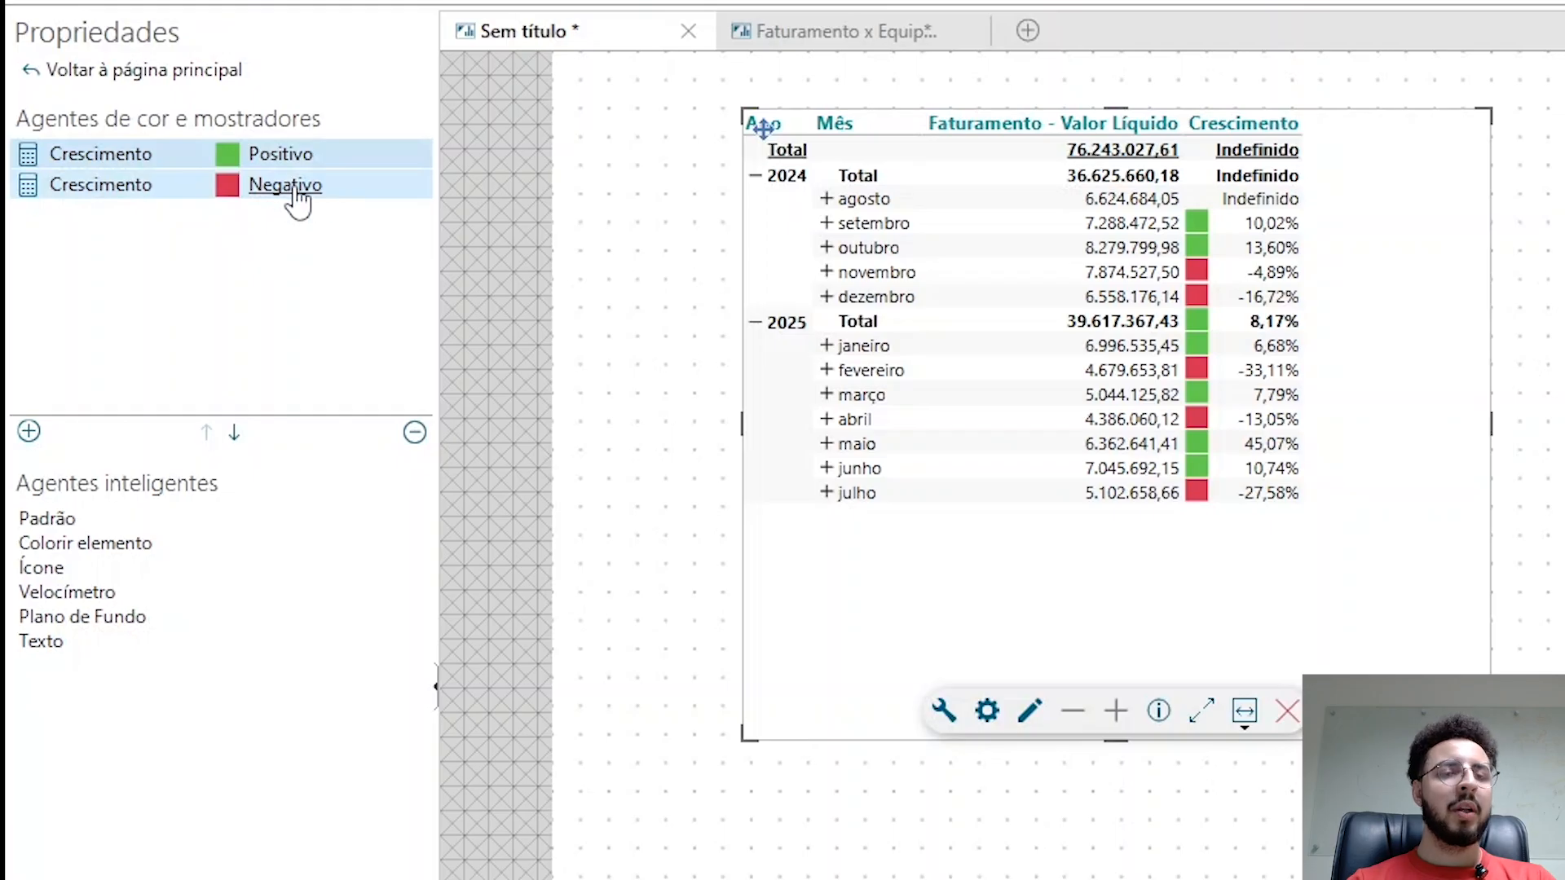
ctrl+click(291, 189)
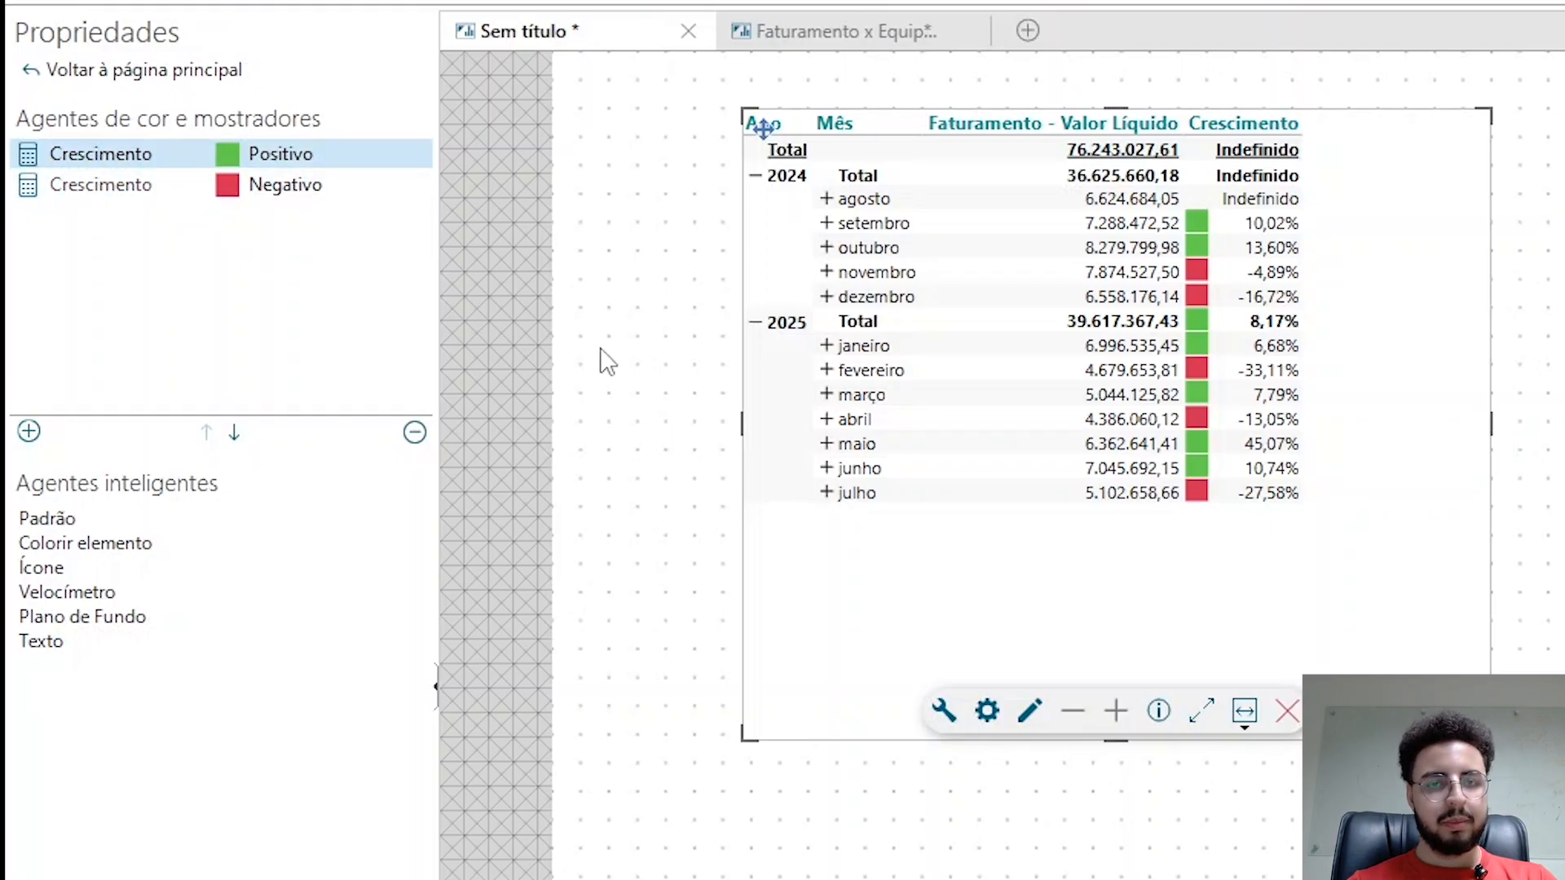
click(287, 158)
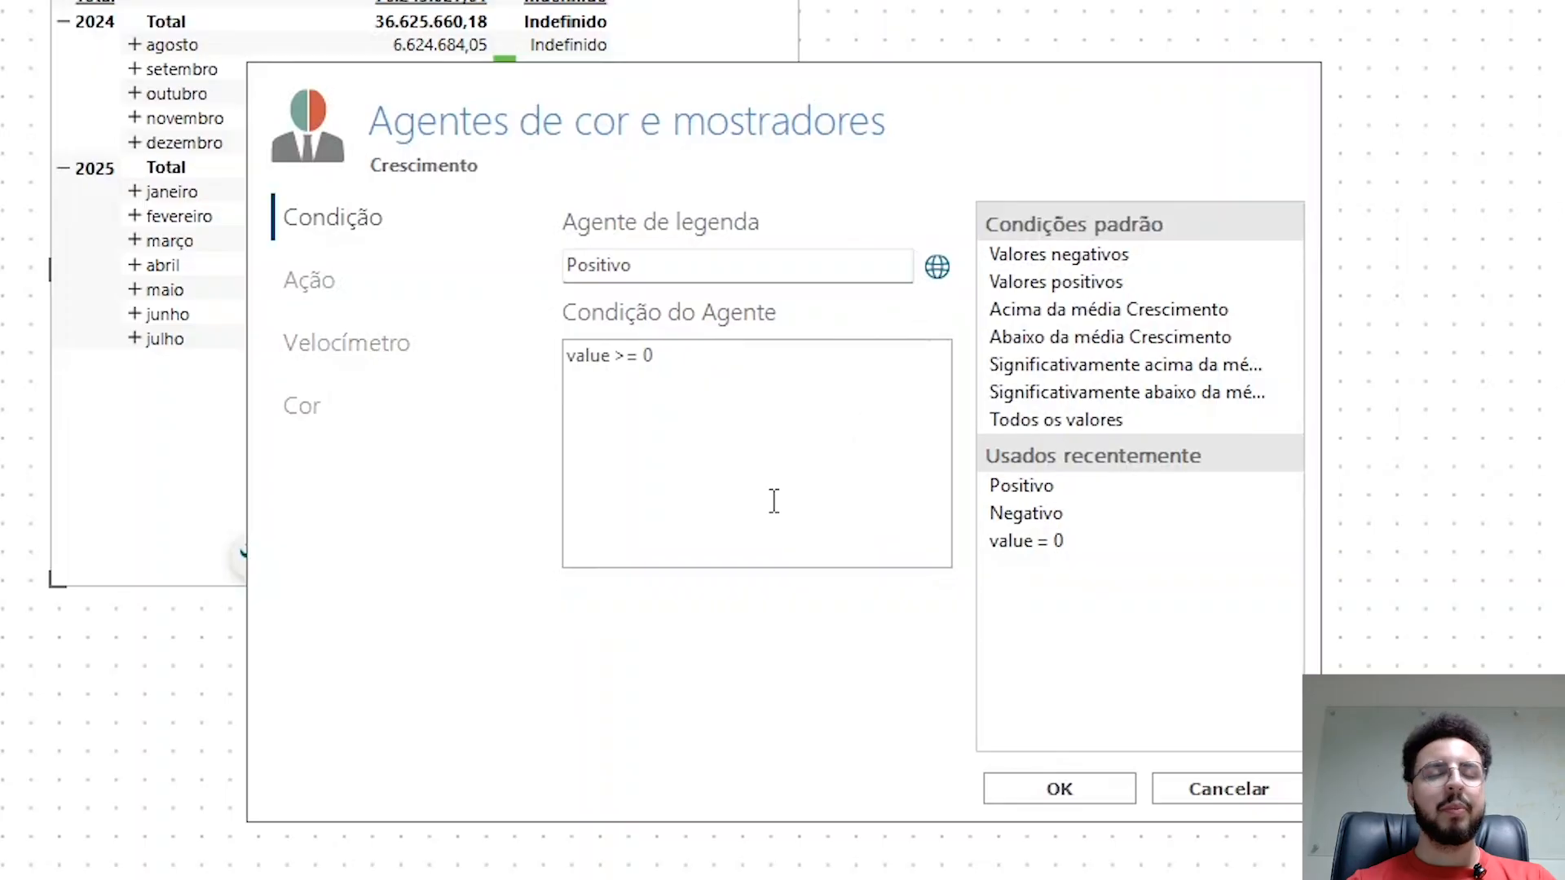
click(1076, 781)
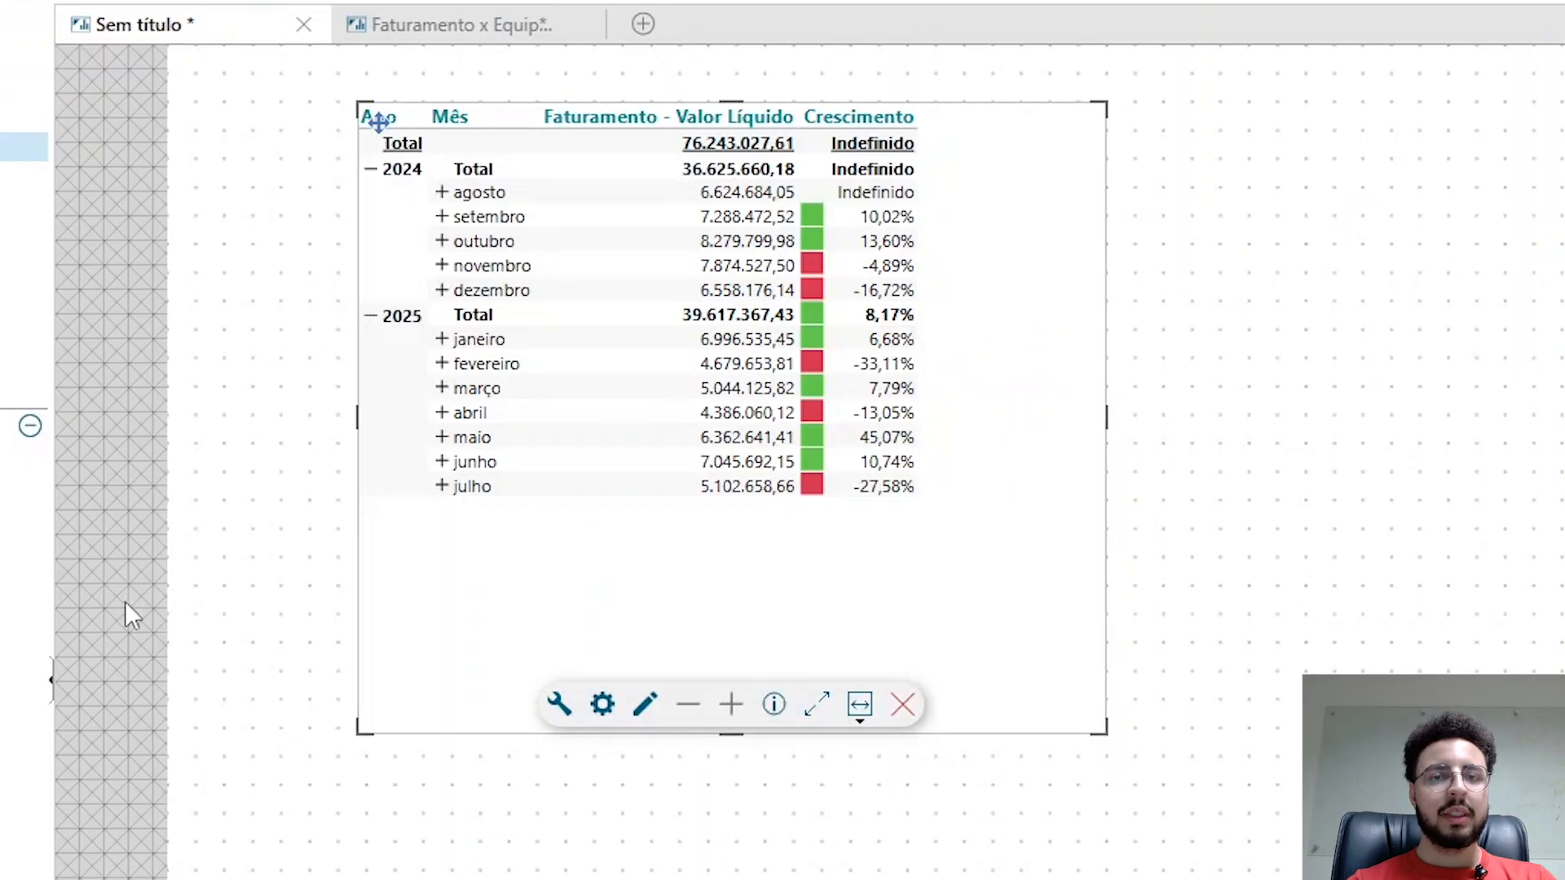
click(287, 541)
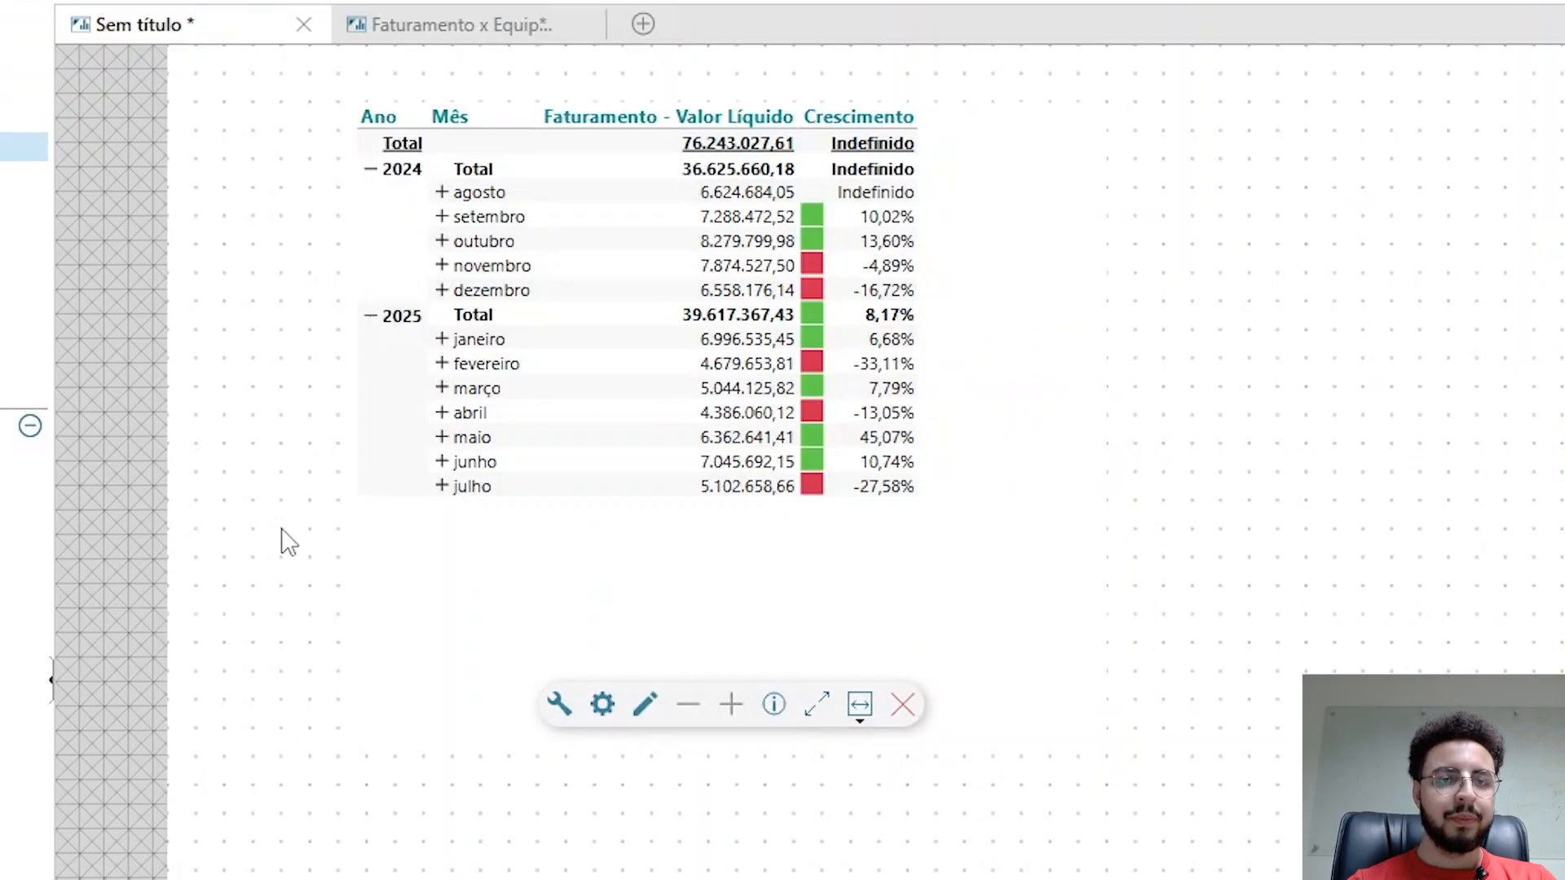
Convert the crosstab into a column chart with Faturamento - Valor Líquido by Drill Data YMD
click(971, 624)
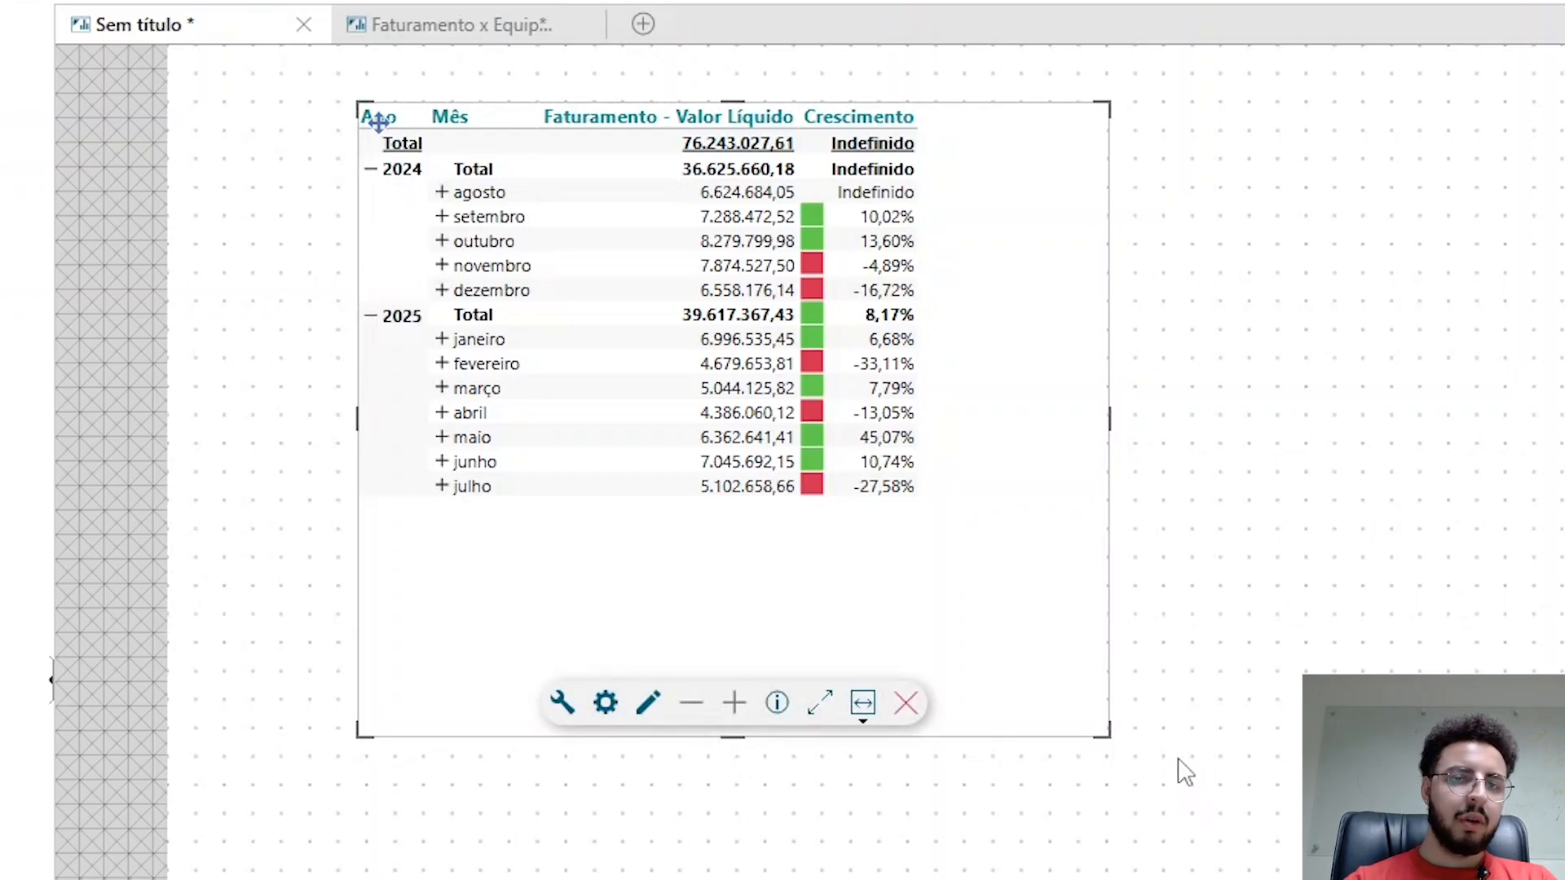
click(557, 704)
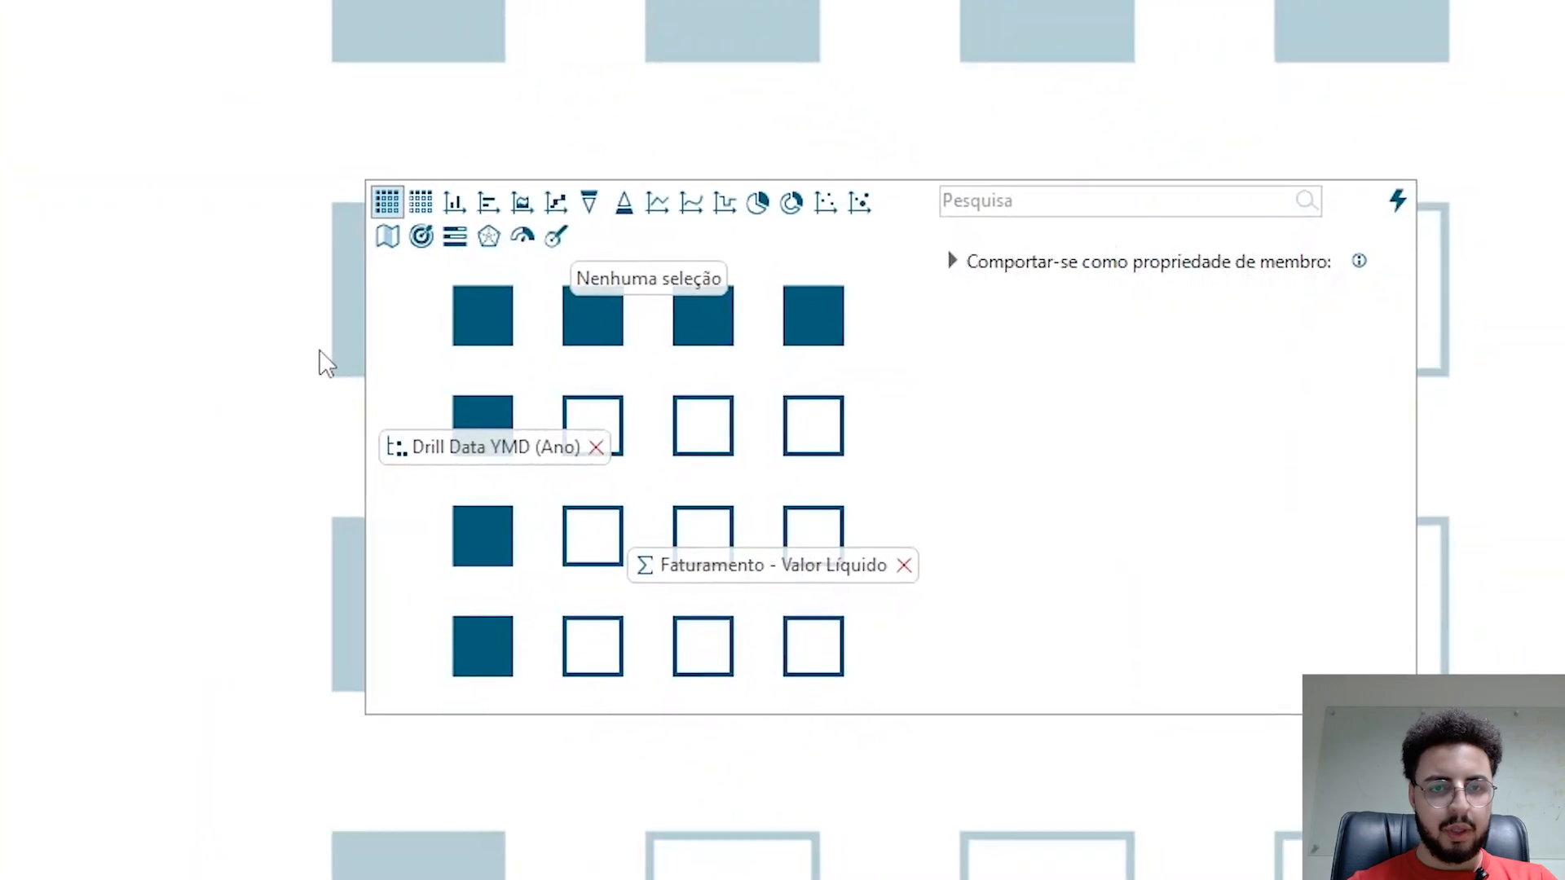
click(455, 204)
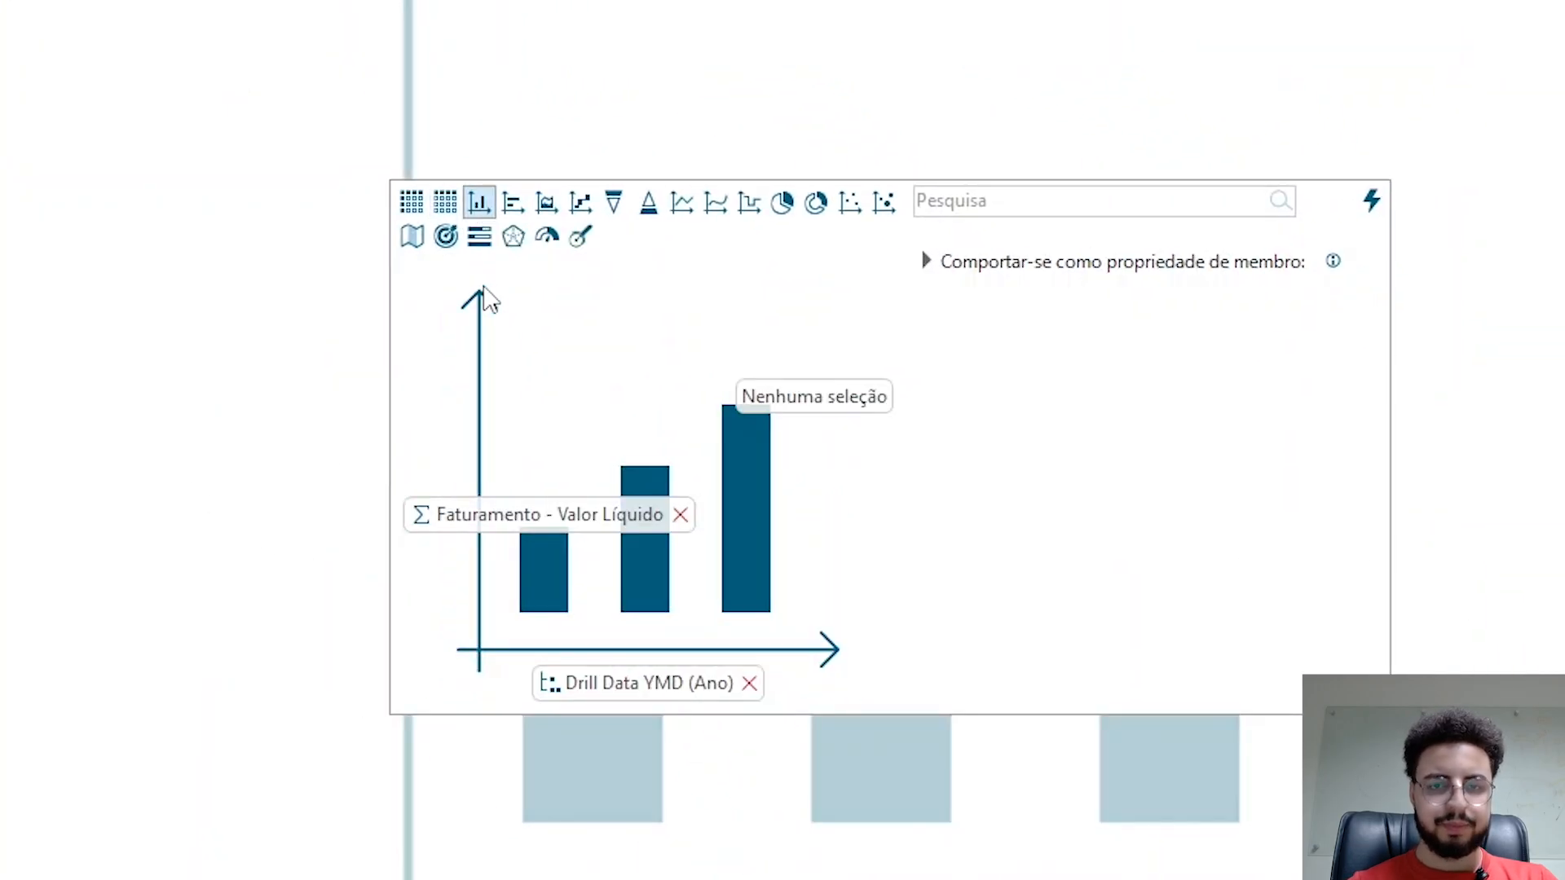
click(1383, 205)
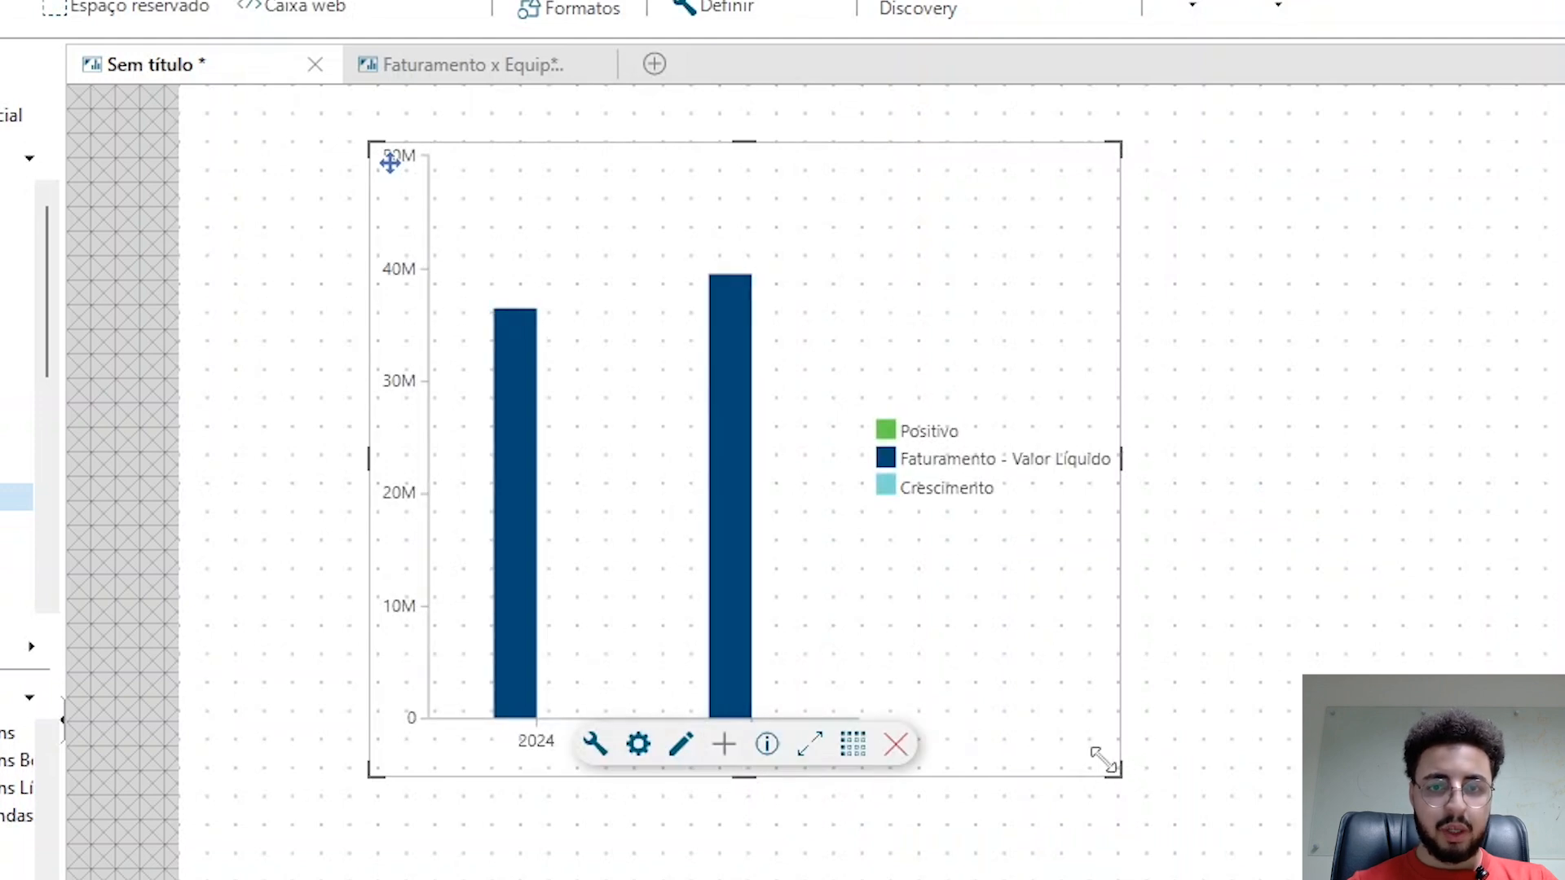
click(1182, 734)
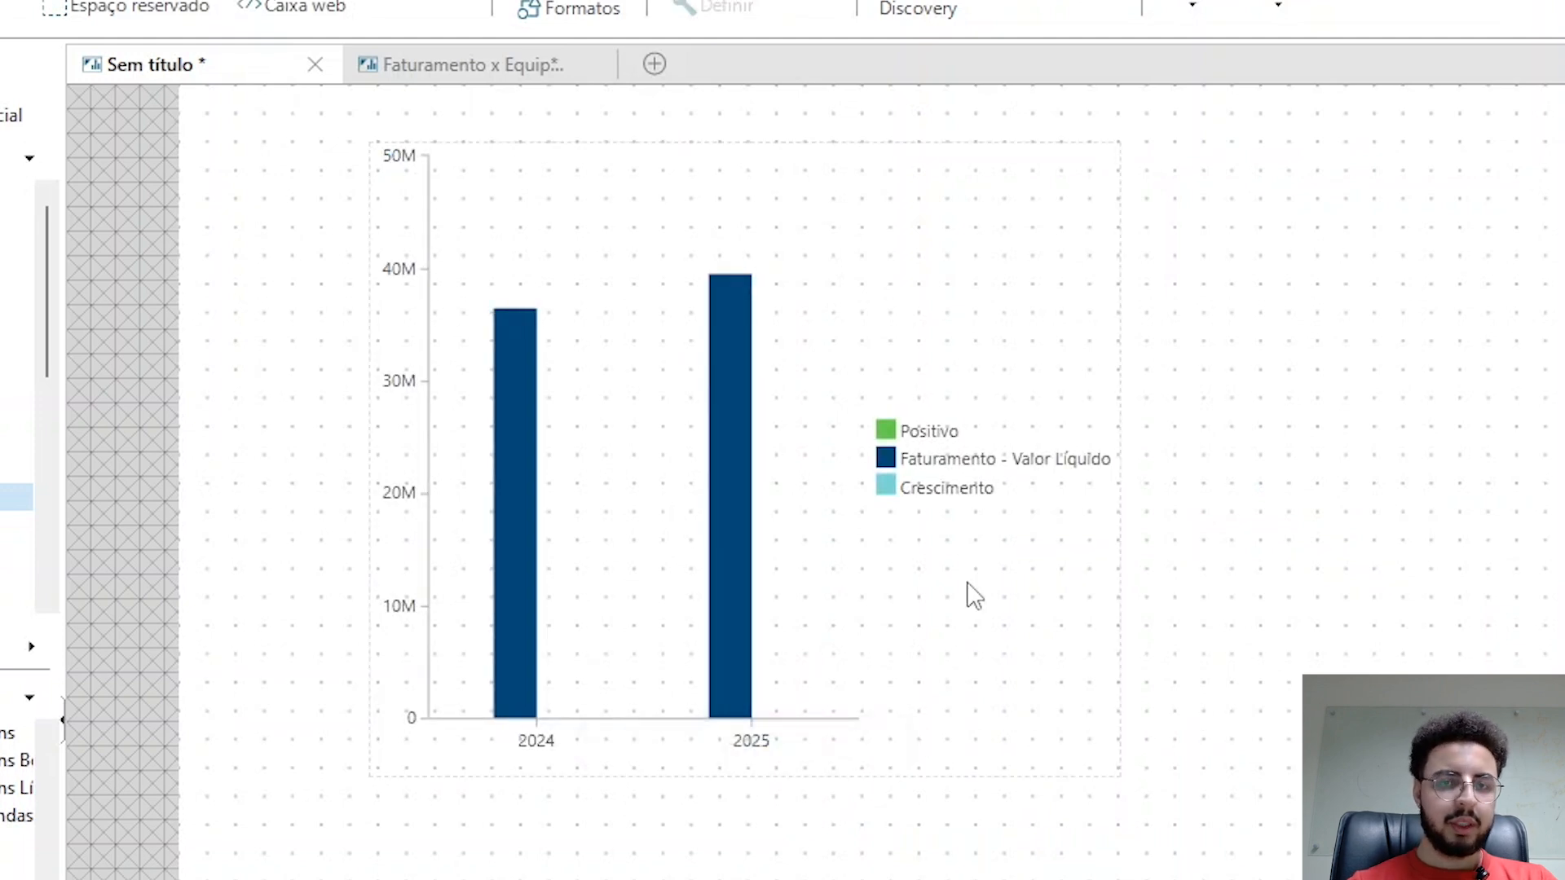
click(1010, 629)
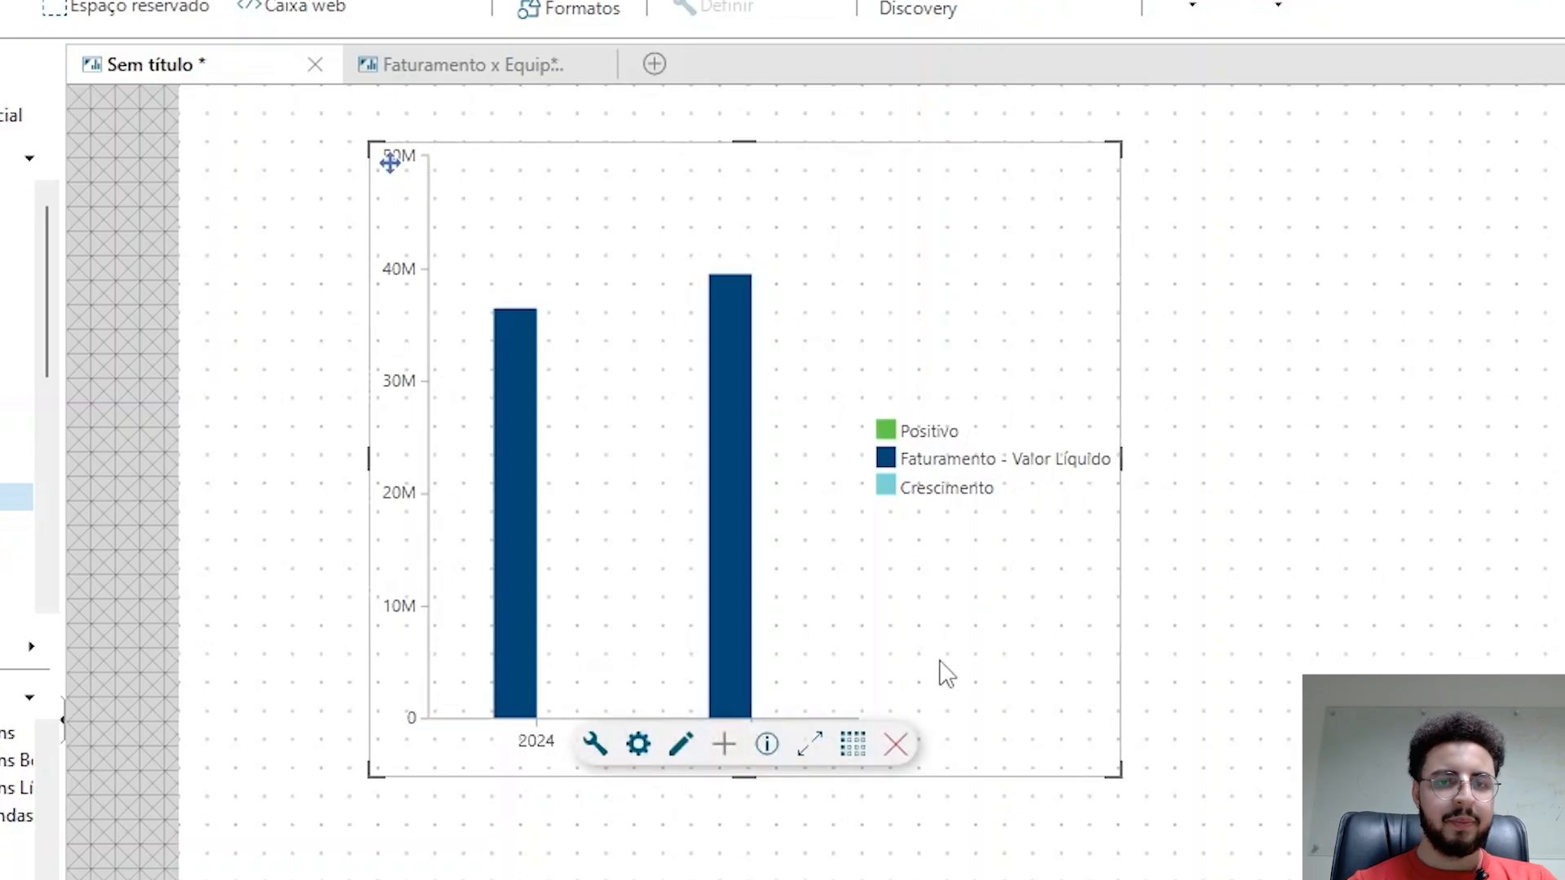
Maximize the chart and expand its years 2024 and 2025 into months through the crosstab view, ending back in the chart view
click(811, 740)
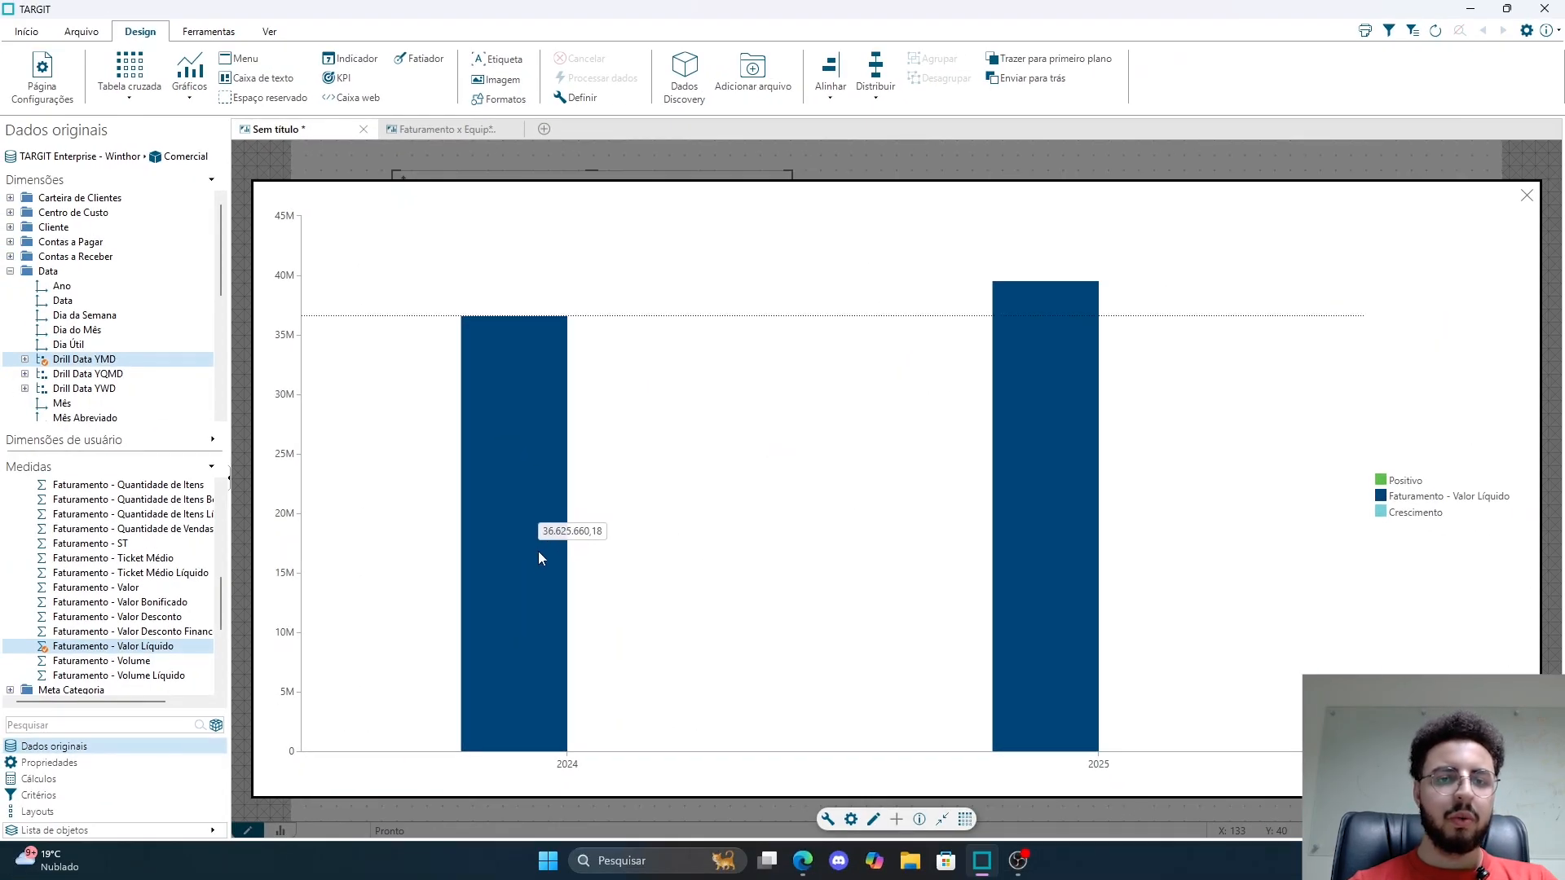
mouse_move(1014, 584)
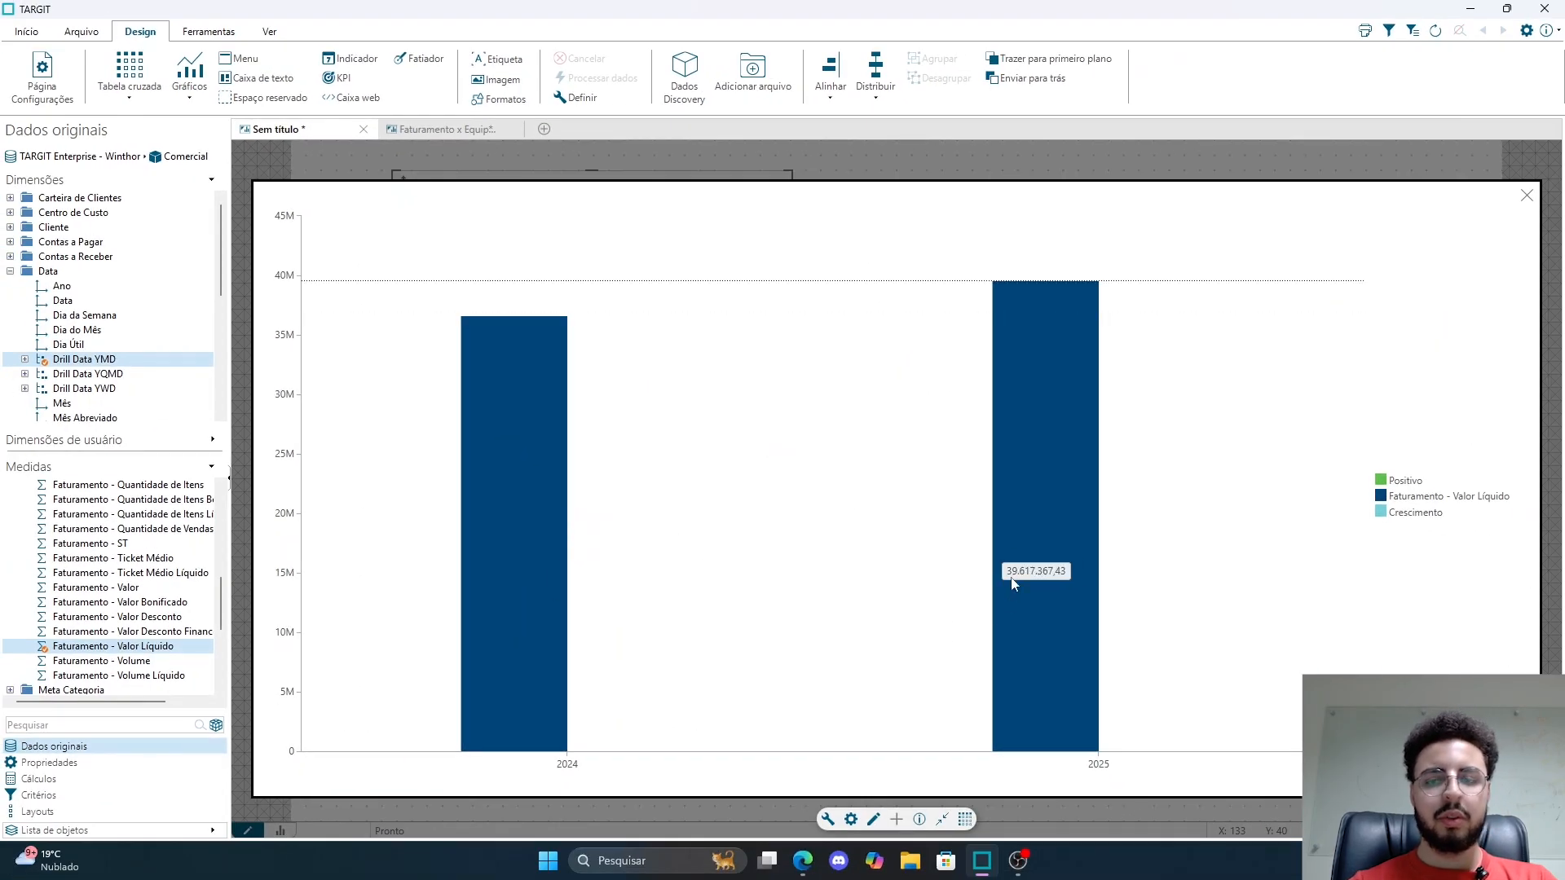
click(965, 819)
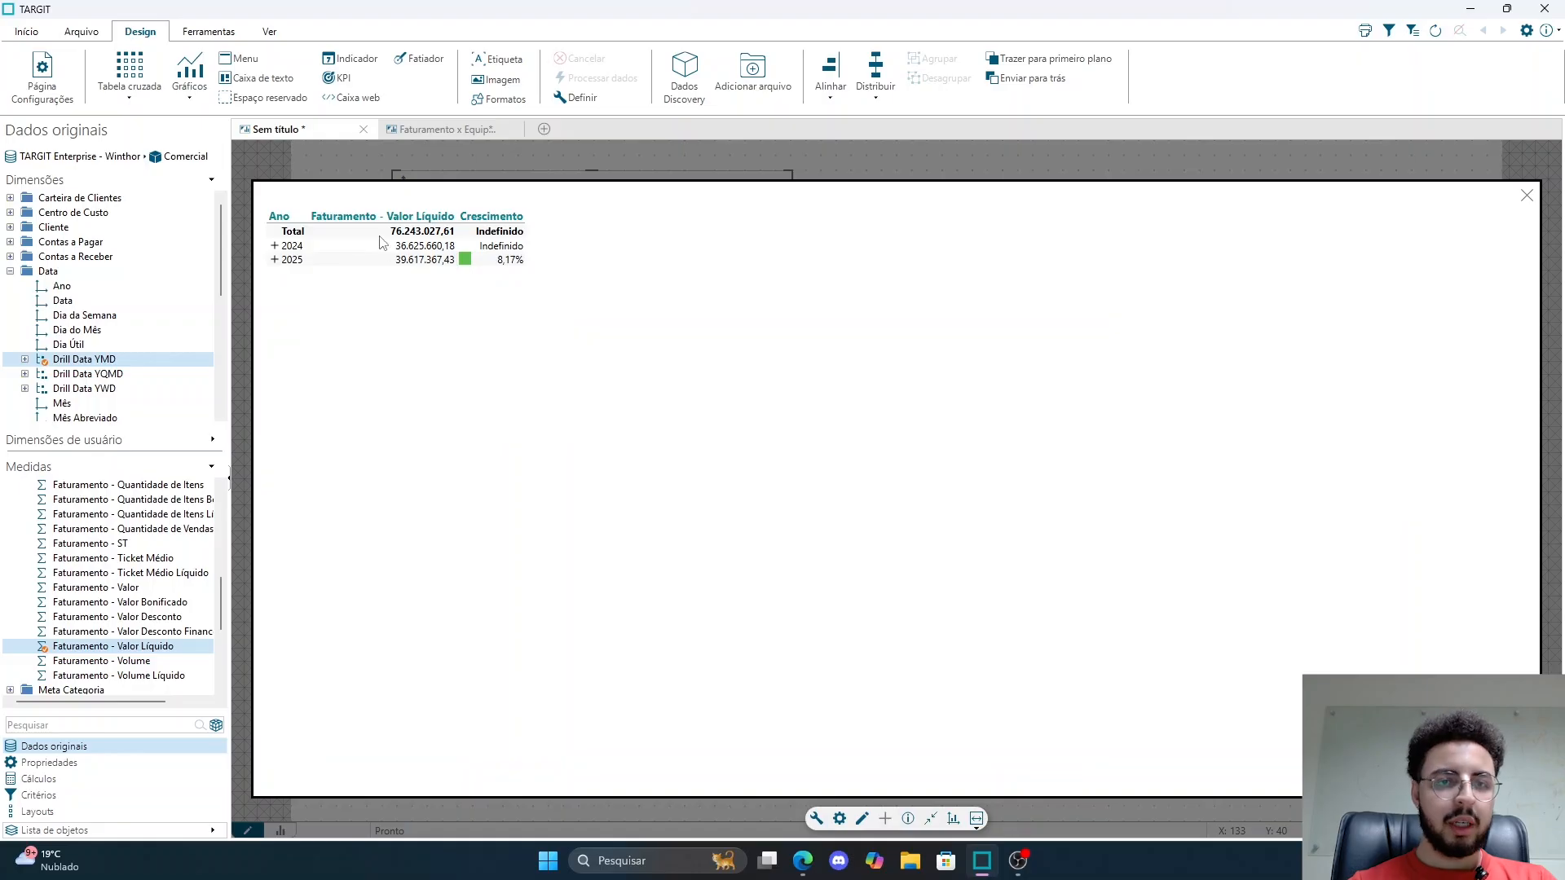
click(274, 253)
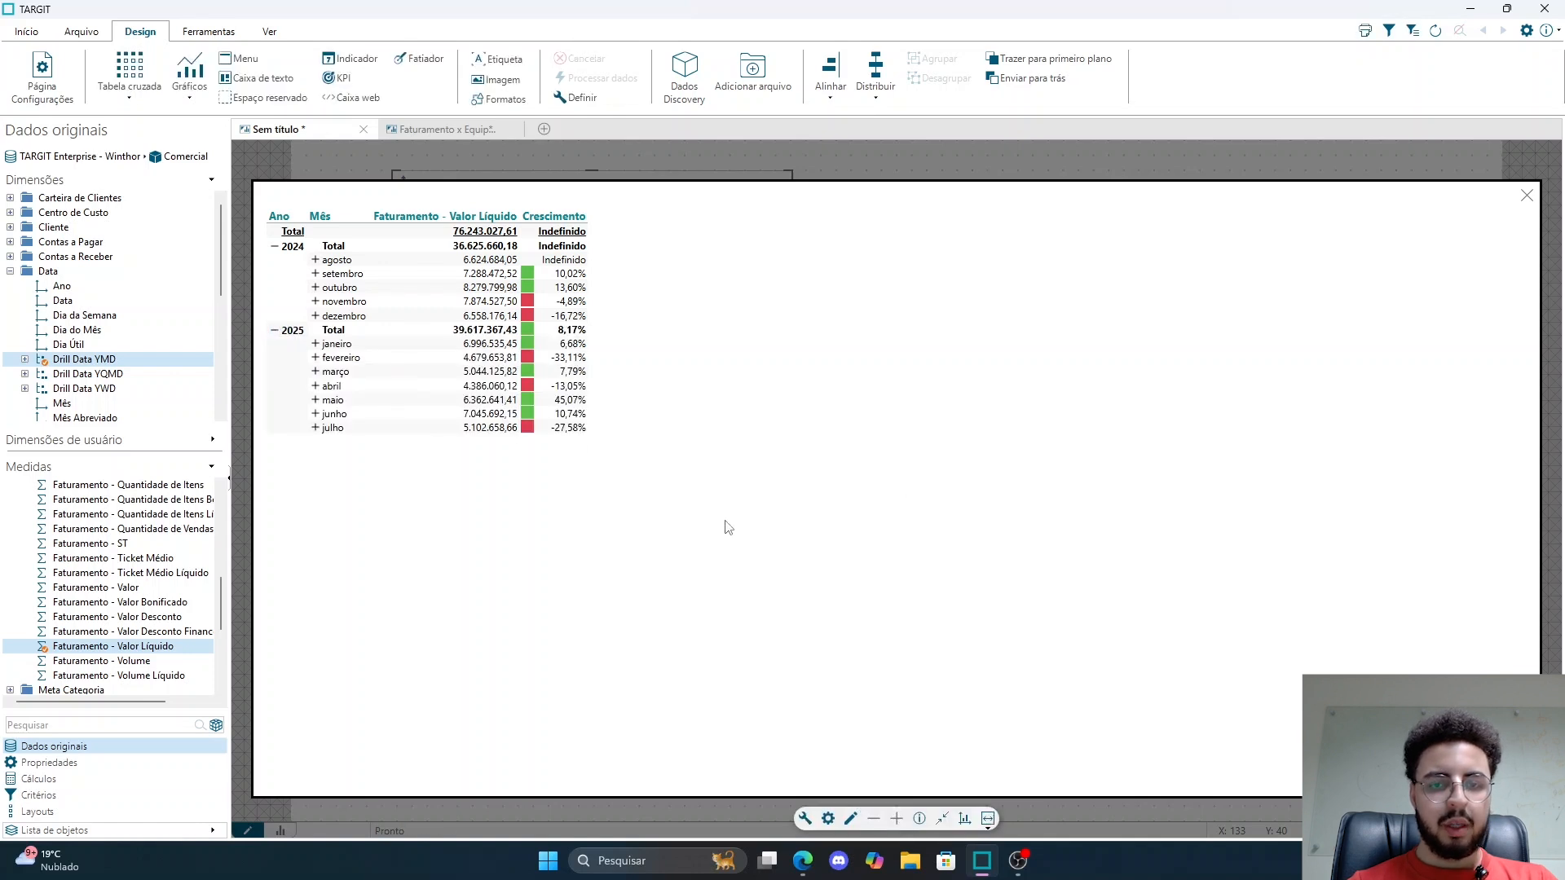
click(965, 819)
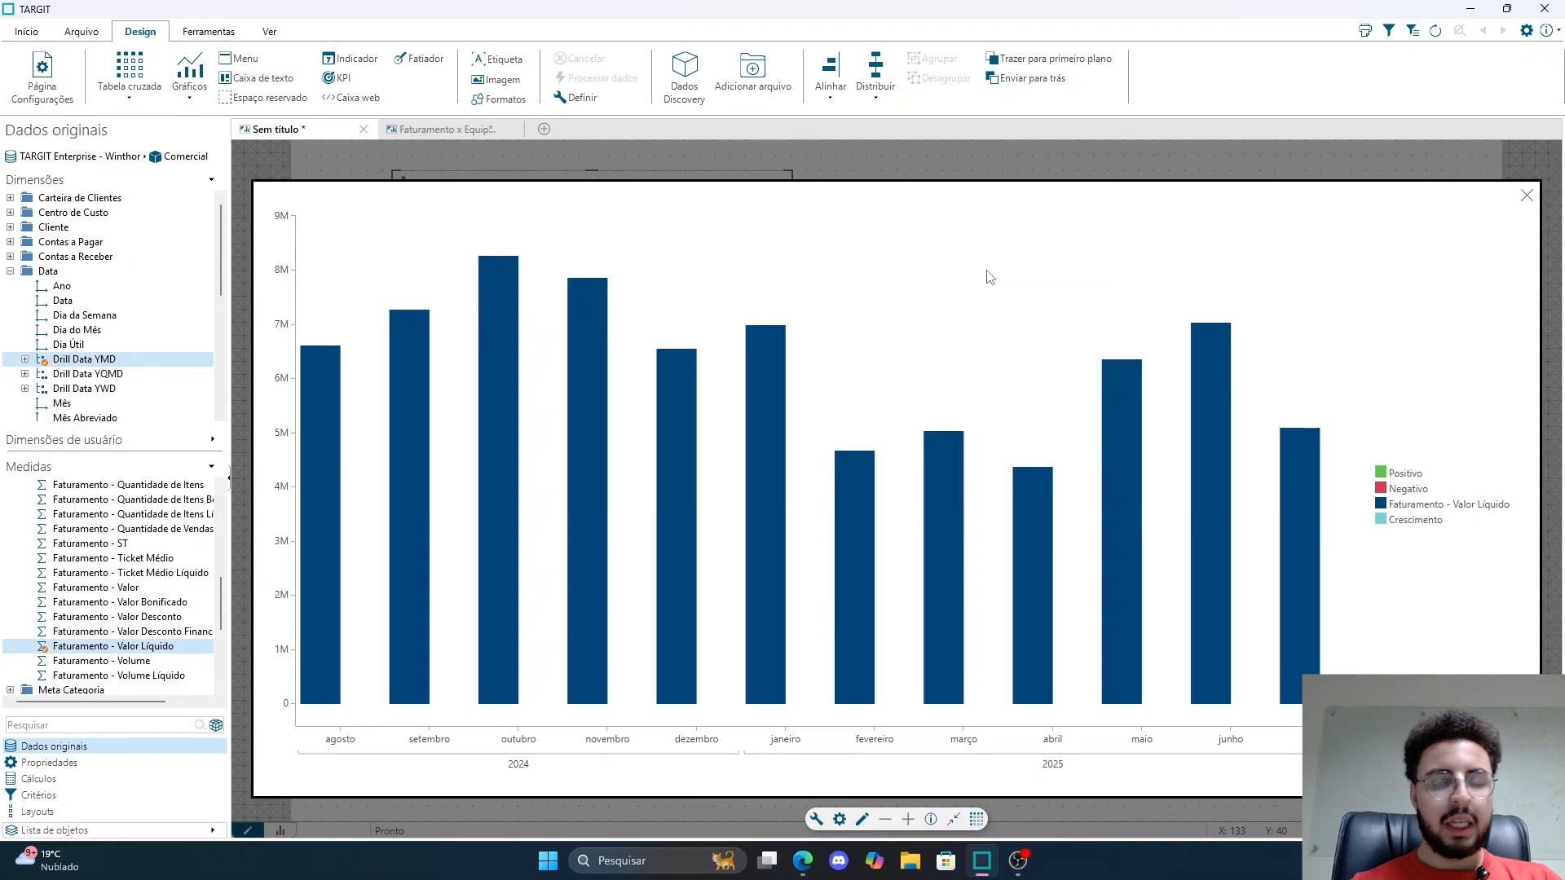
mouse_move(671, 468)
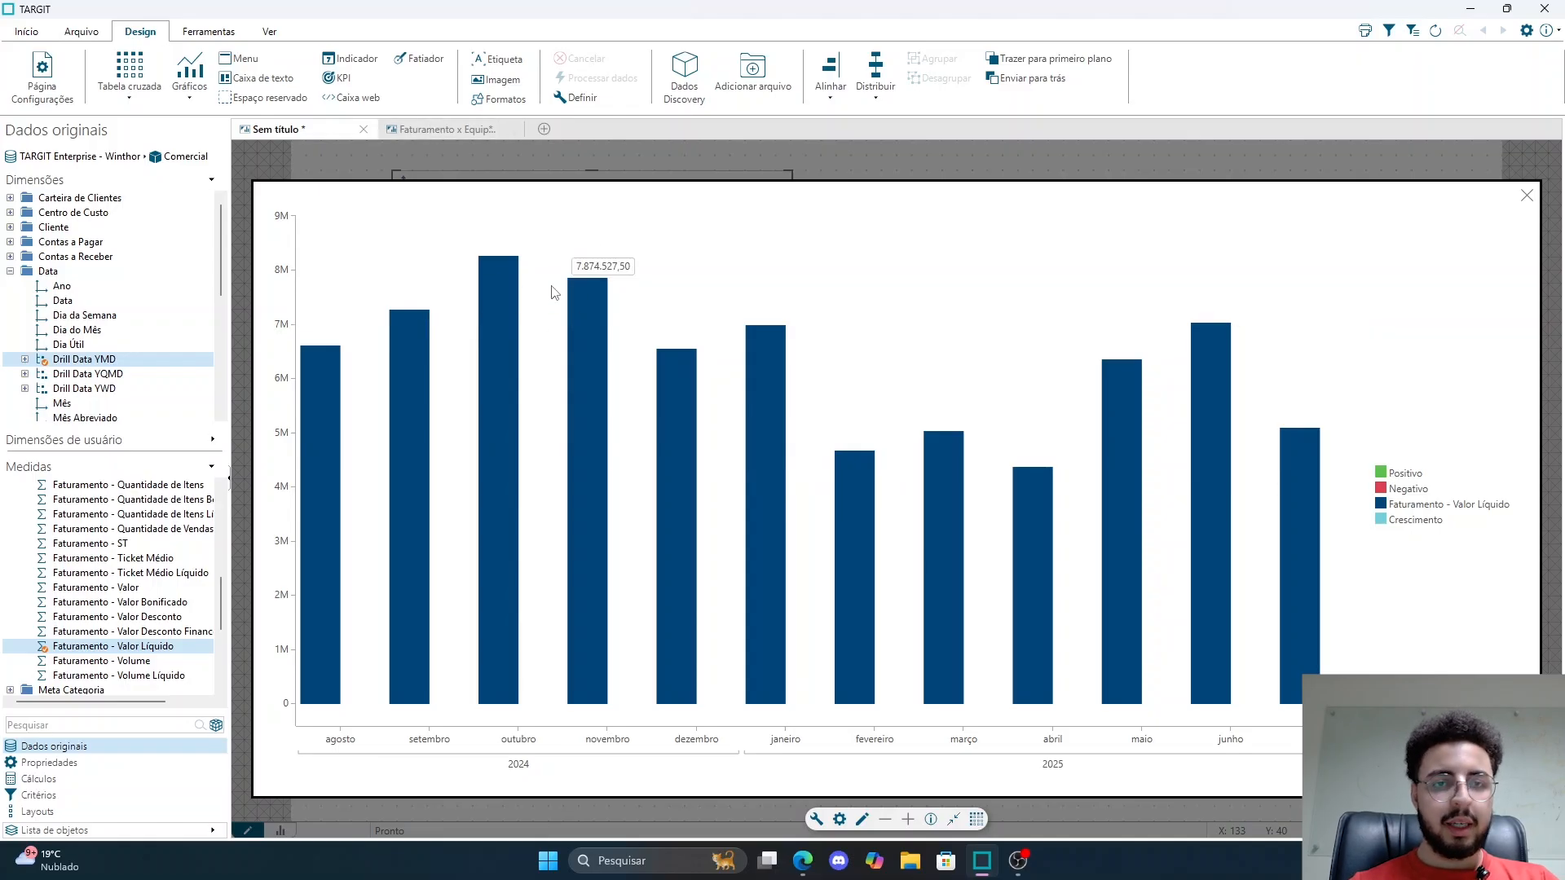
Examine the series properties of the Evolução Últ. 12 Meses chart in the Faturamento x Equipe analysis, and return to the untitled analysis's maximized chart
click(481, 129)
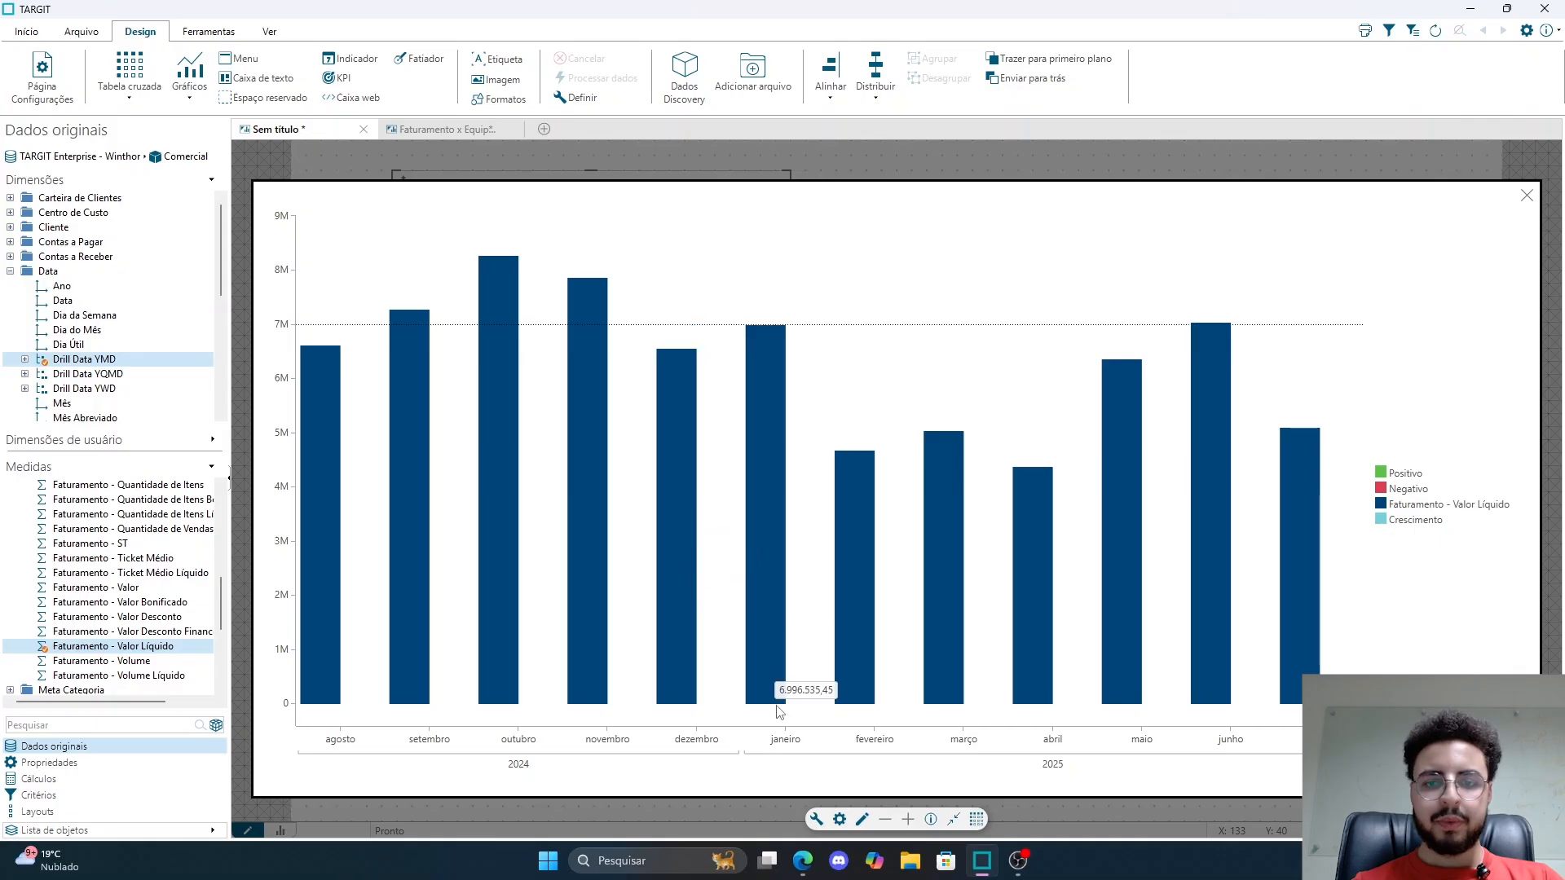
click(444, 130)
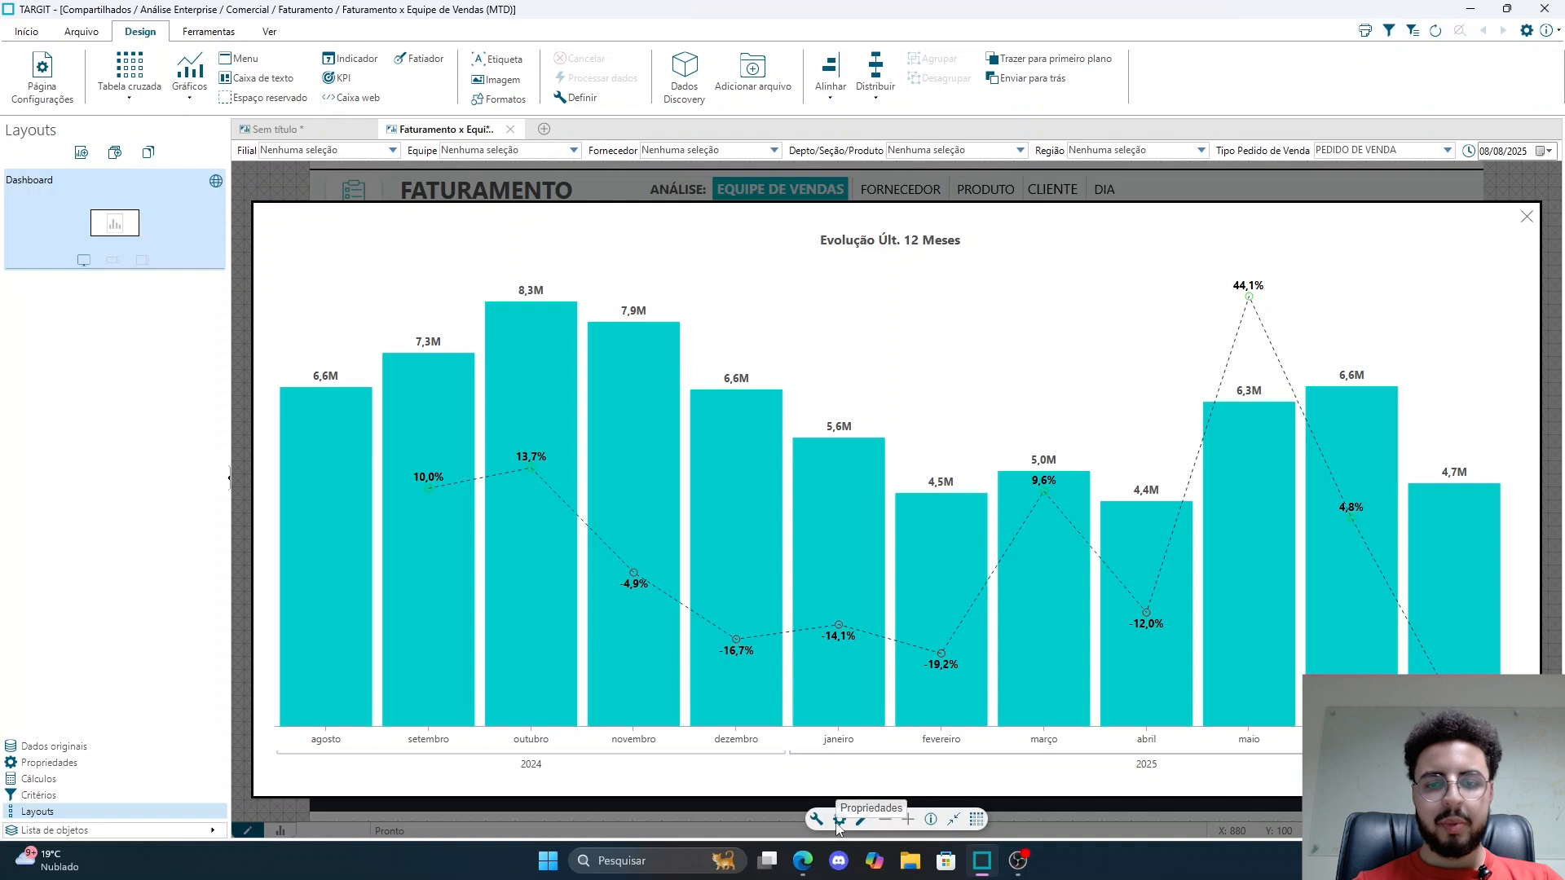
click(839, 823)
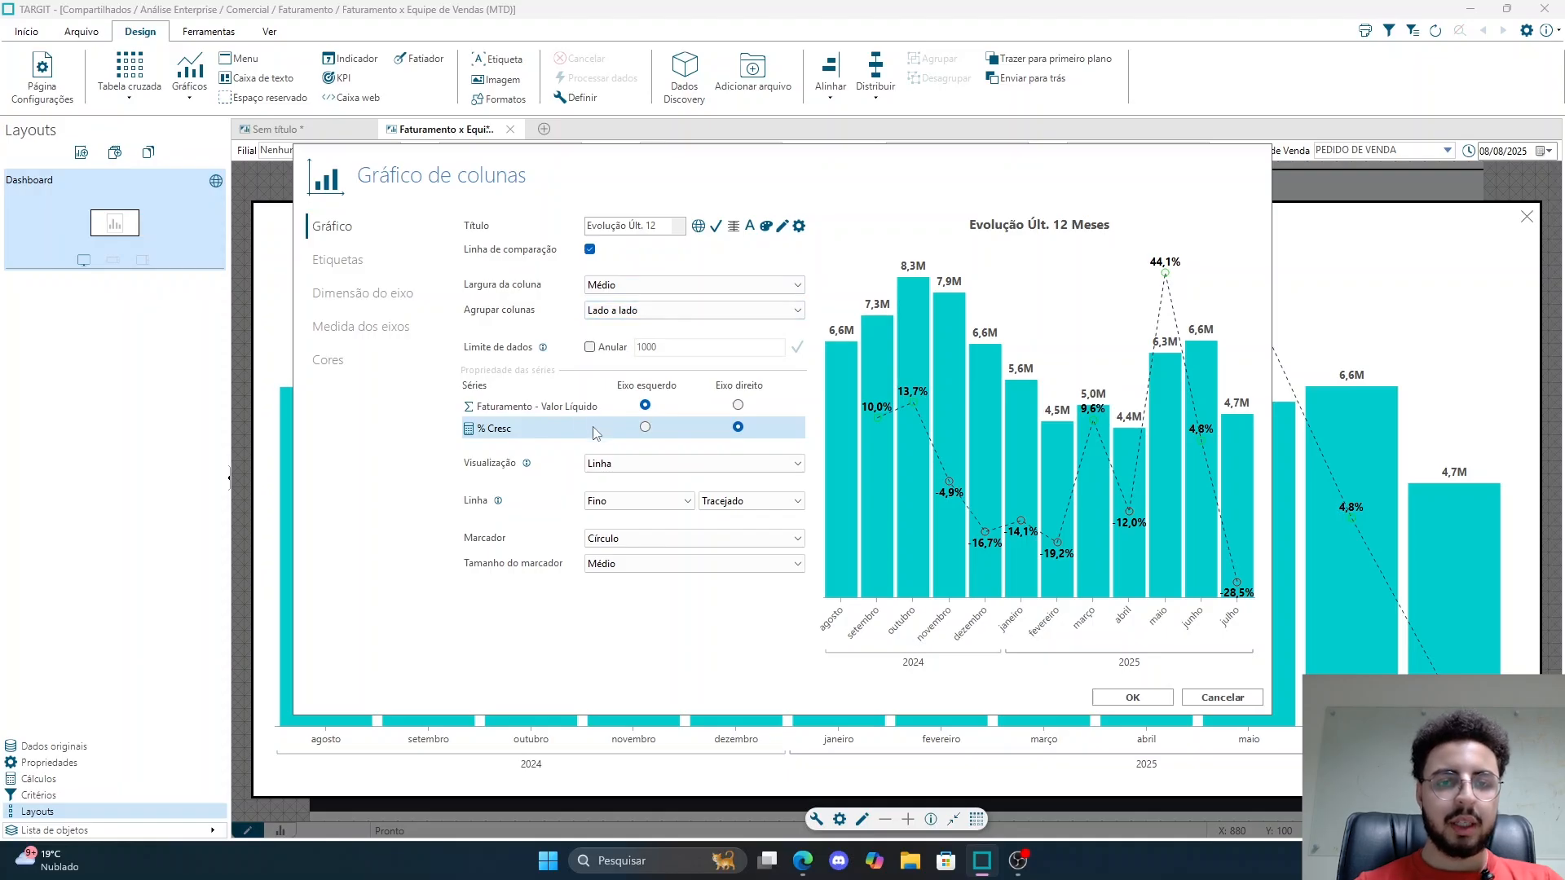
click(1222, 698)
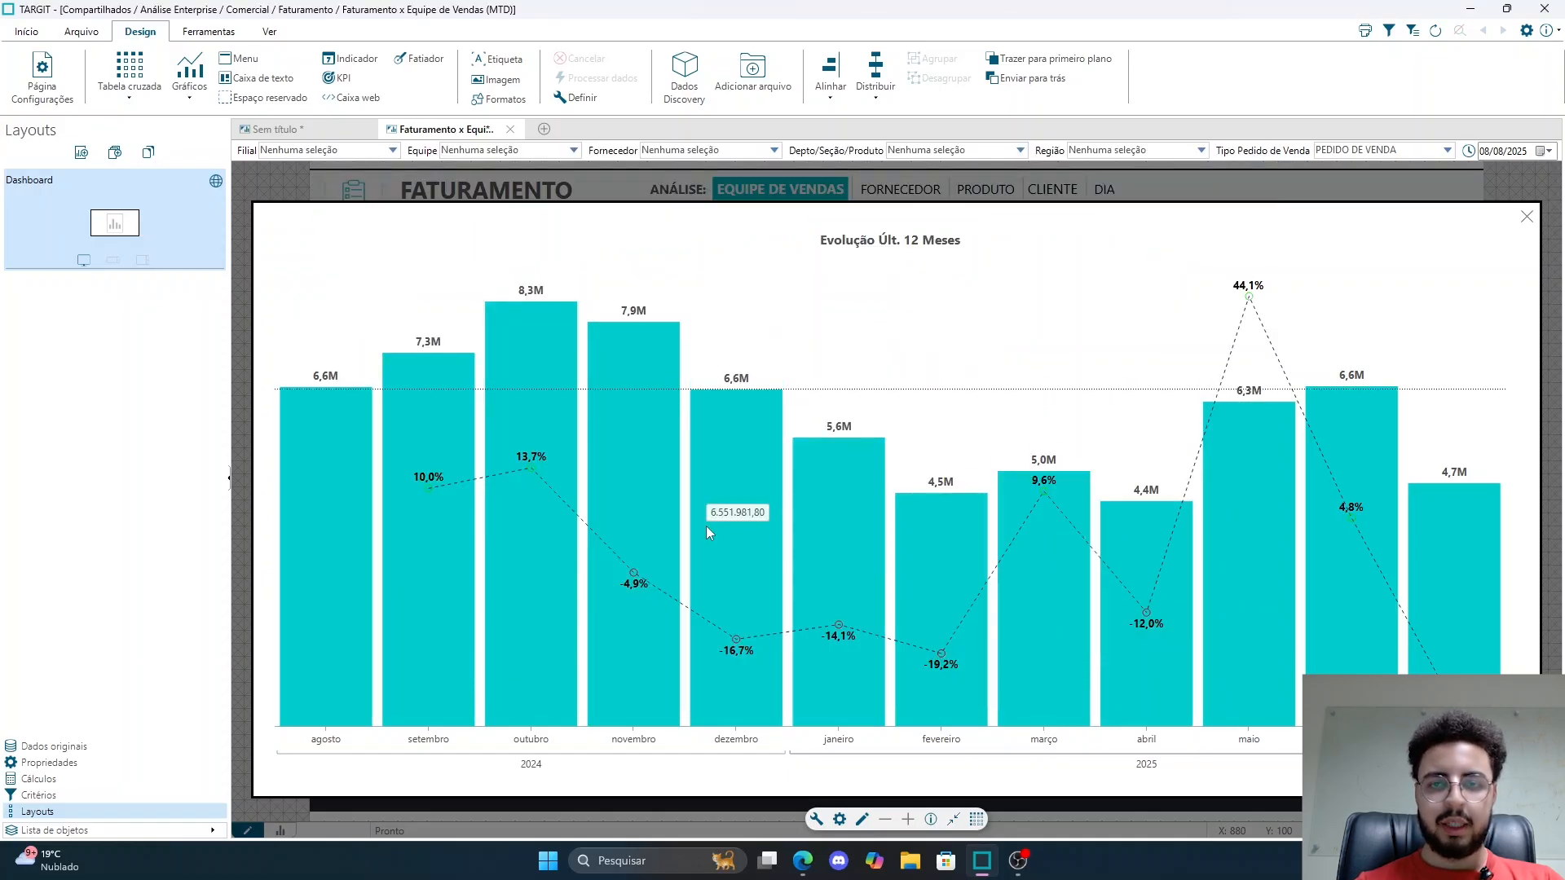
click(281, 130)
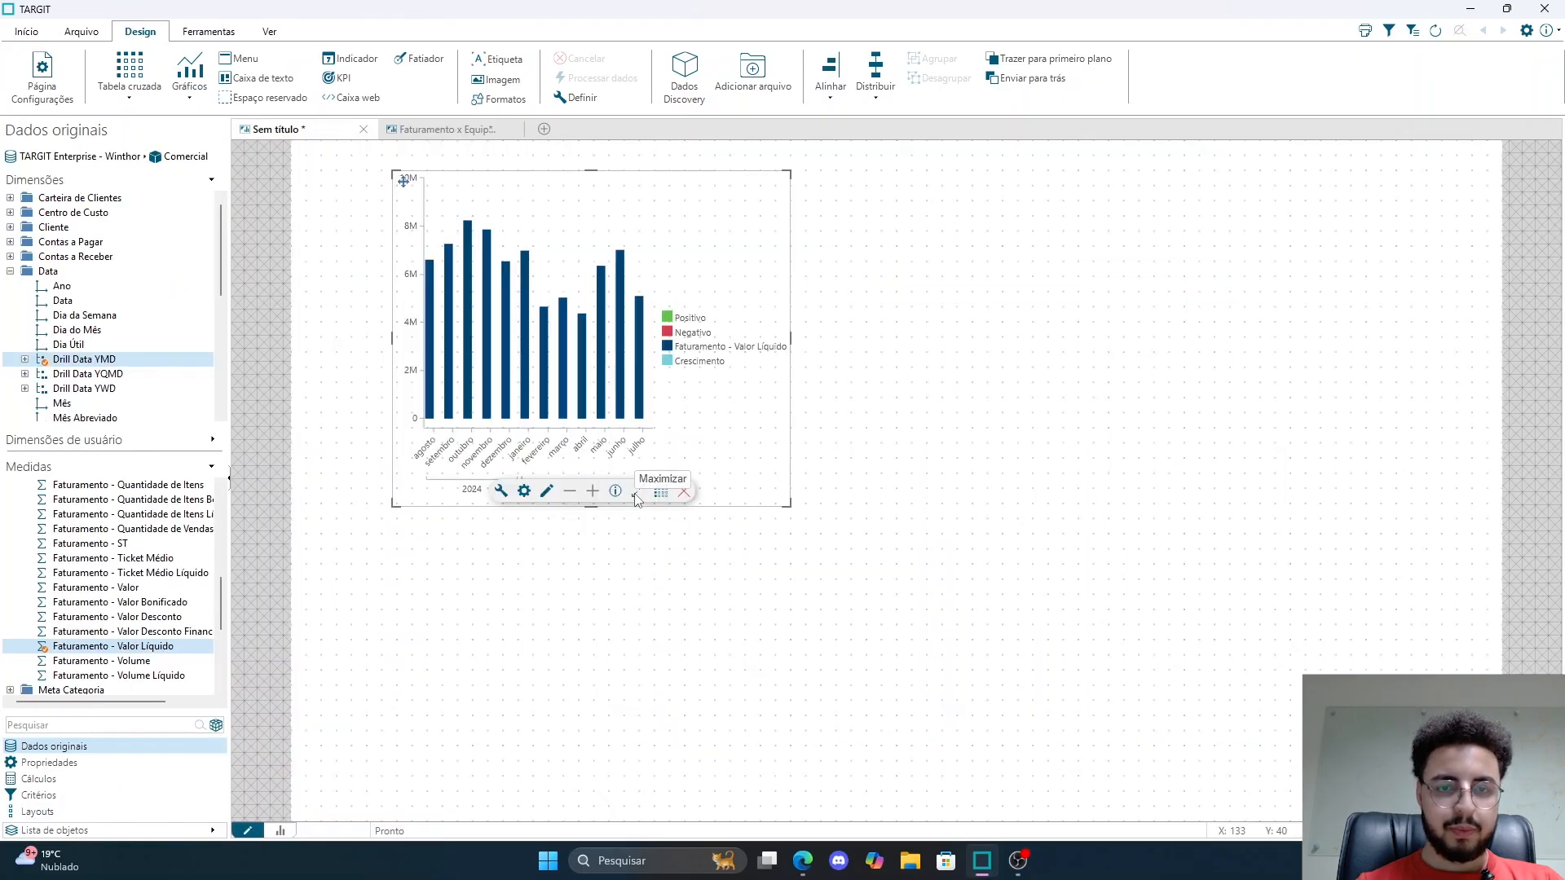
click(639, 491)
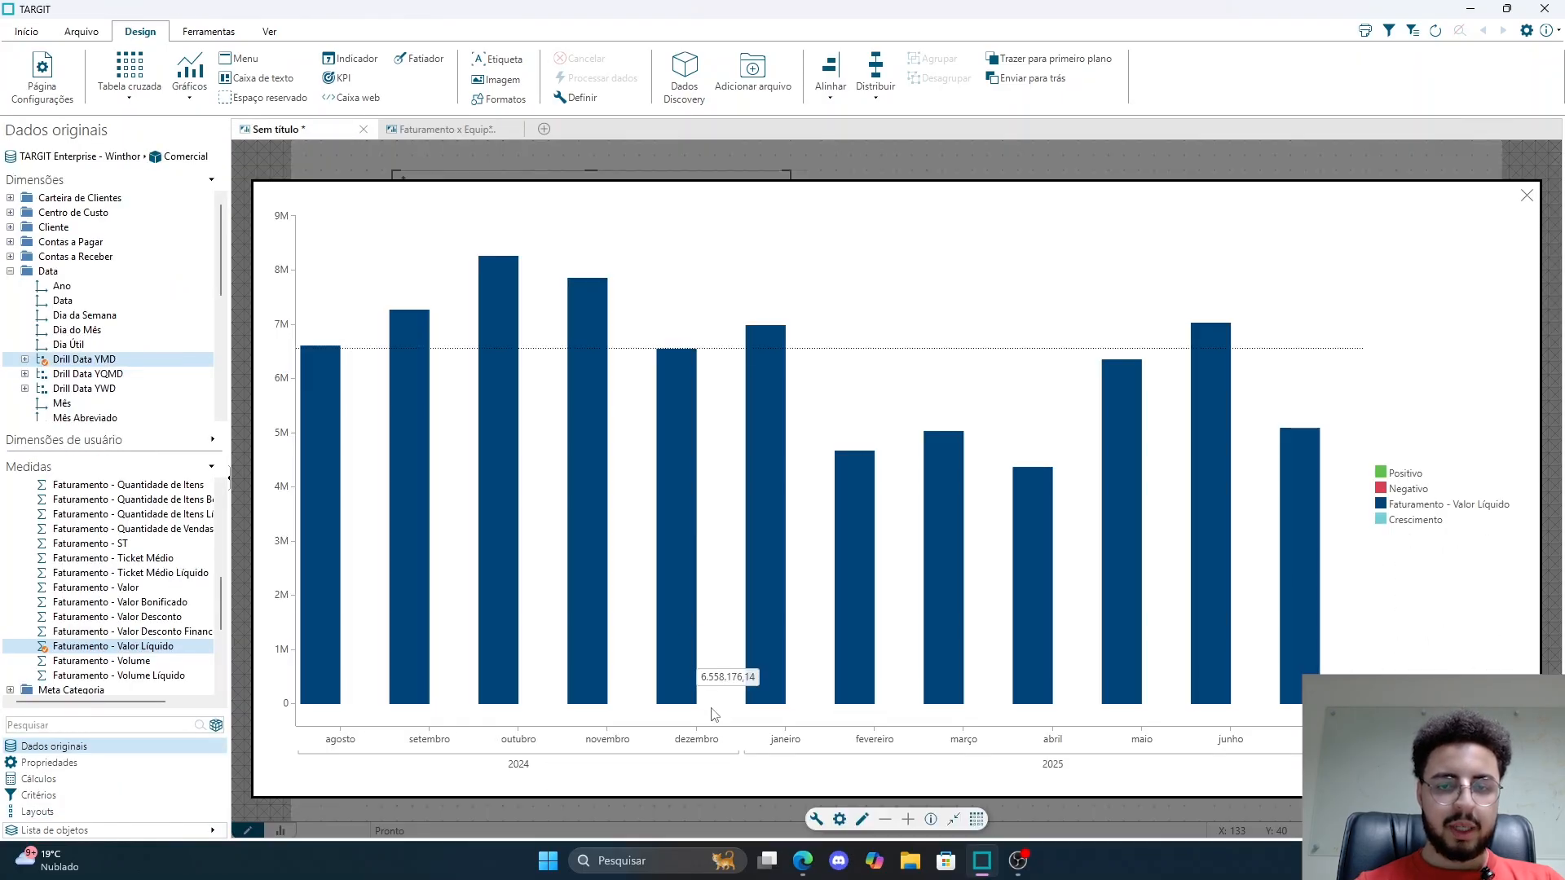
Give the column chart the title "Evolução Últ. 12 Meses" in its properties and apply it
click(840, 820)
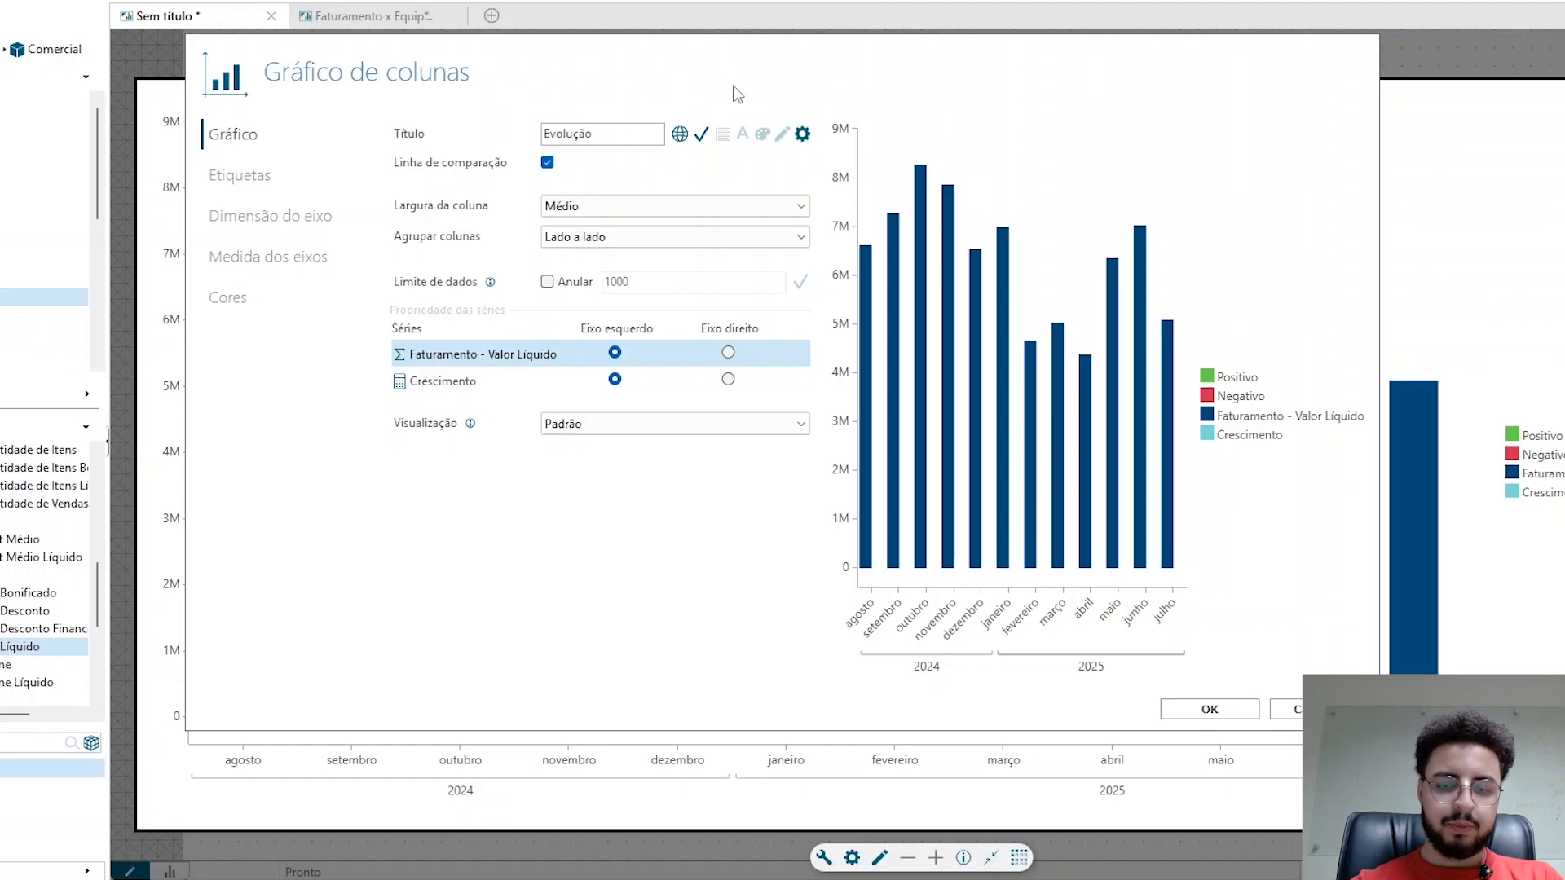
text(t)
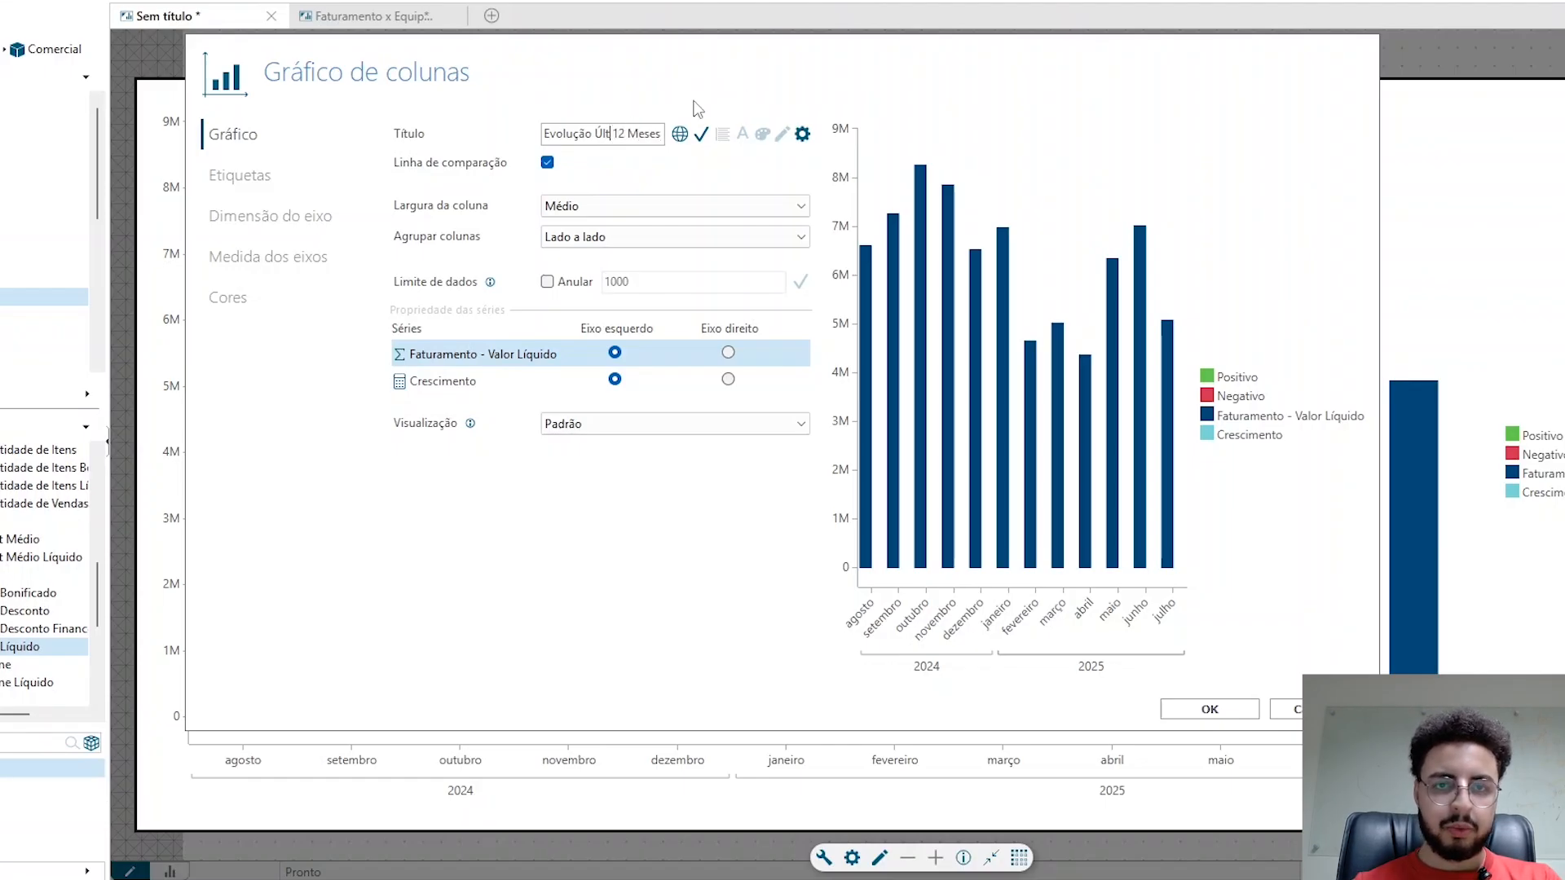
text(.)
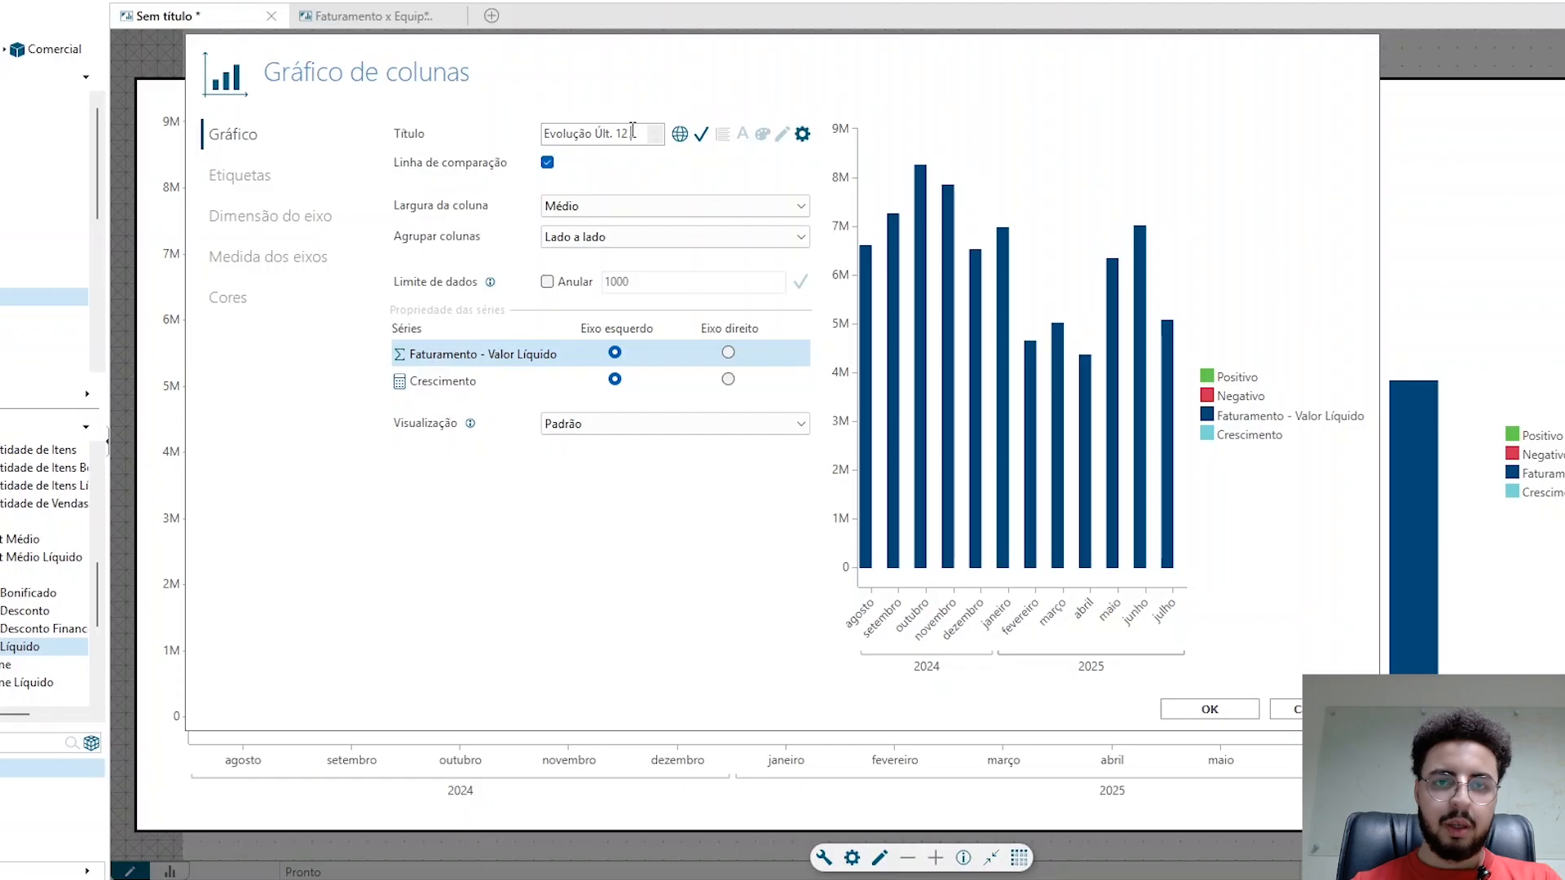
key(Right)
key(Right)
key(Right)
key(Right)
key(Right)
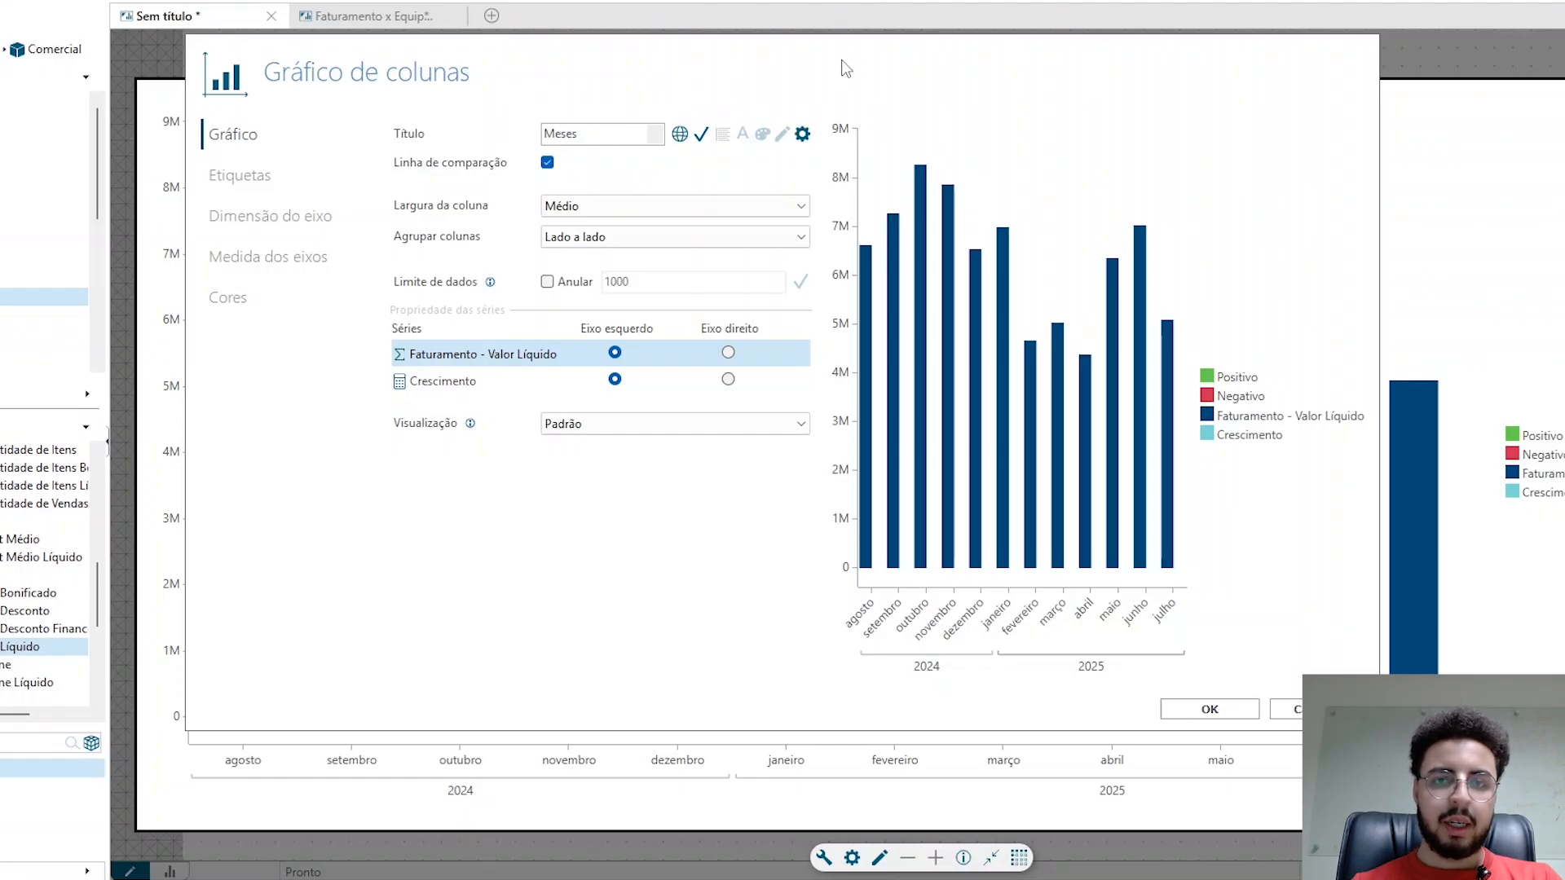
click(703, 135)
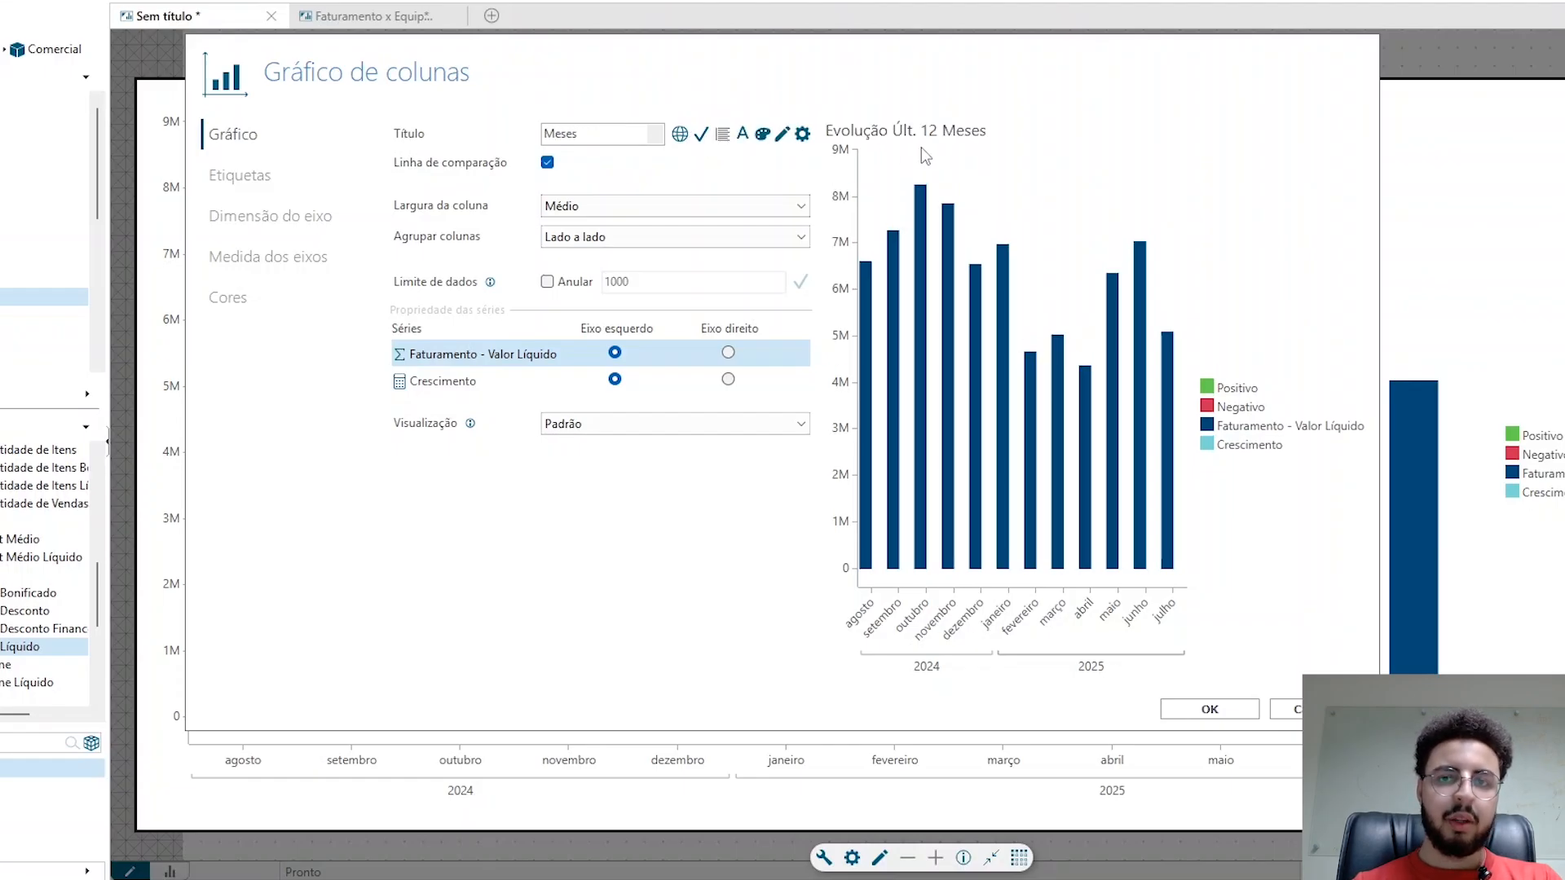
Centre the chart title and make its font bold (Negrito)
click(725, 139)
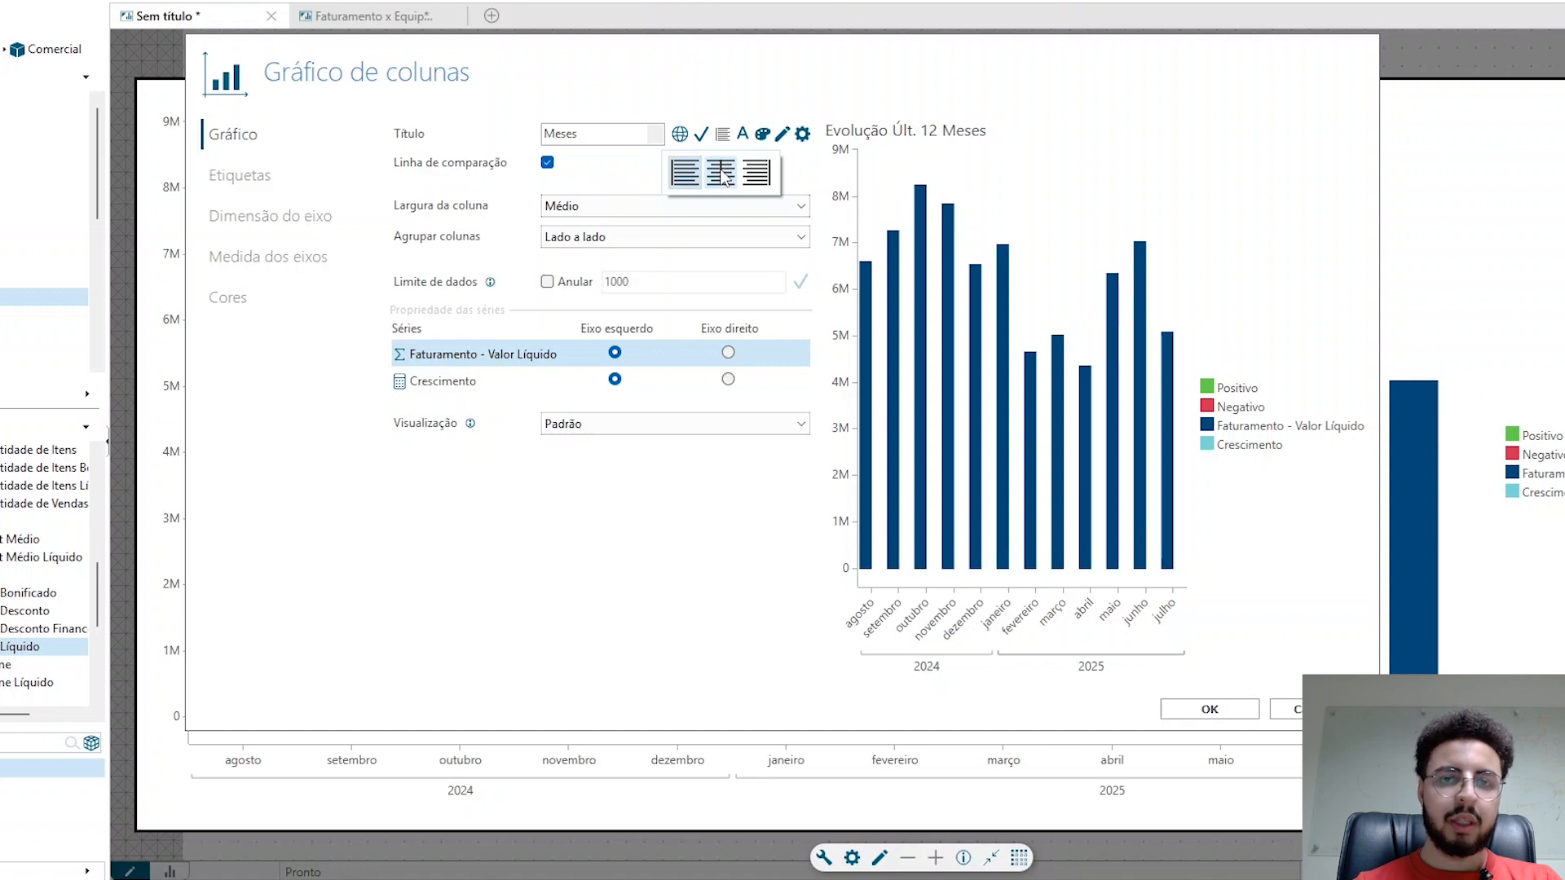
click(721, 173)
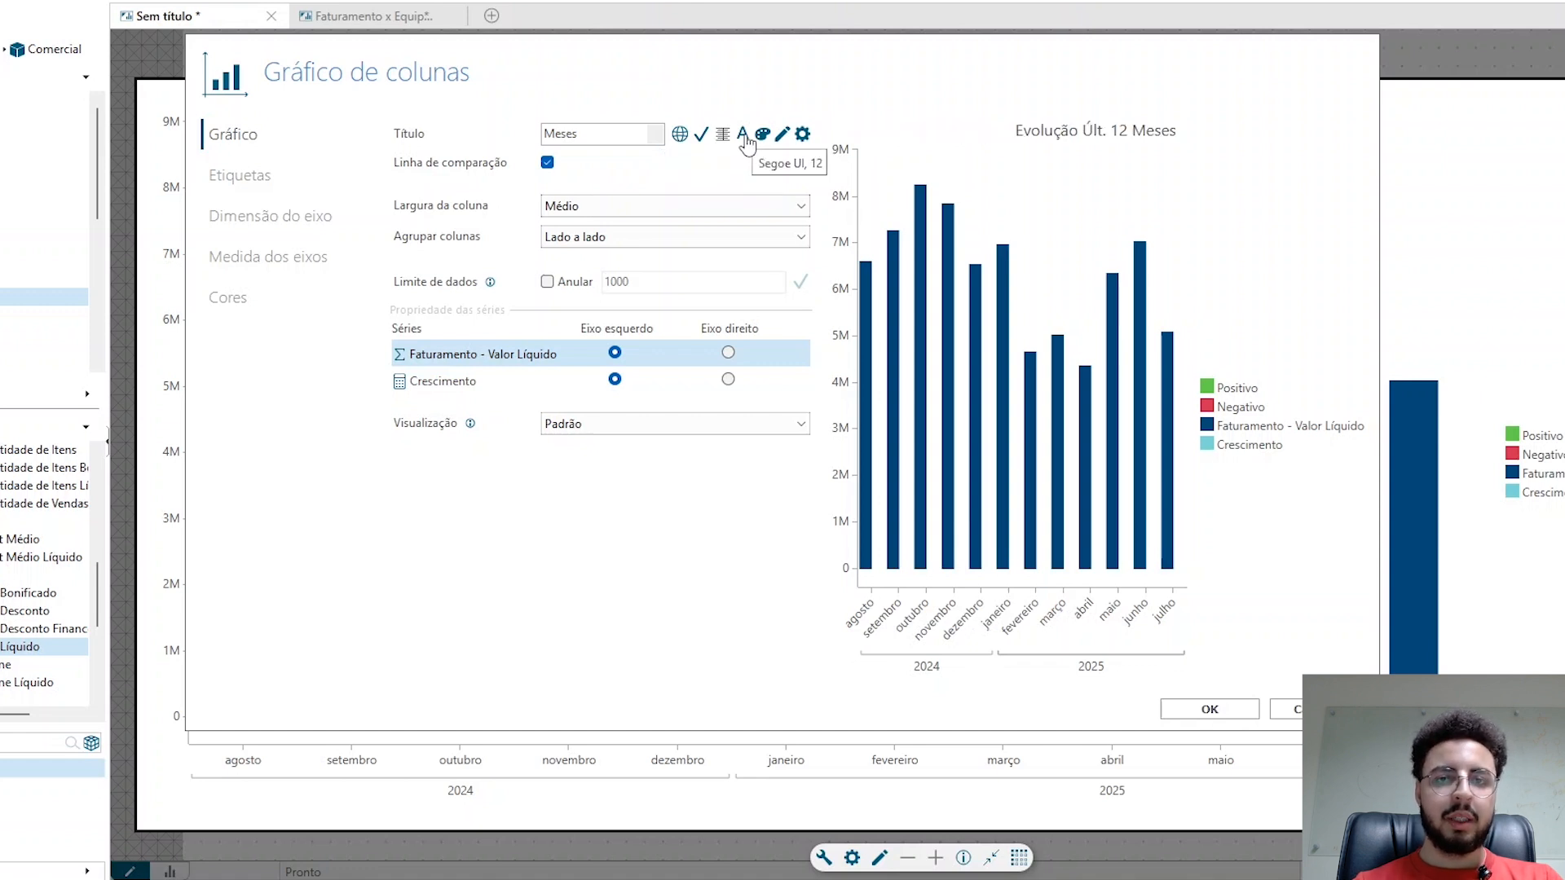
click(742, 134)
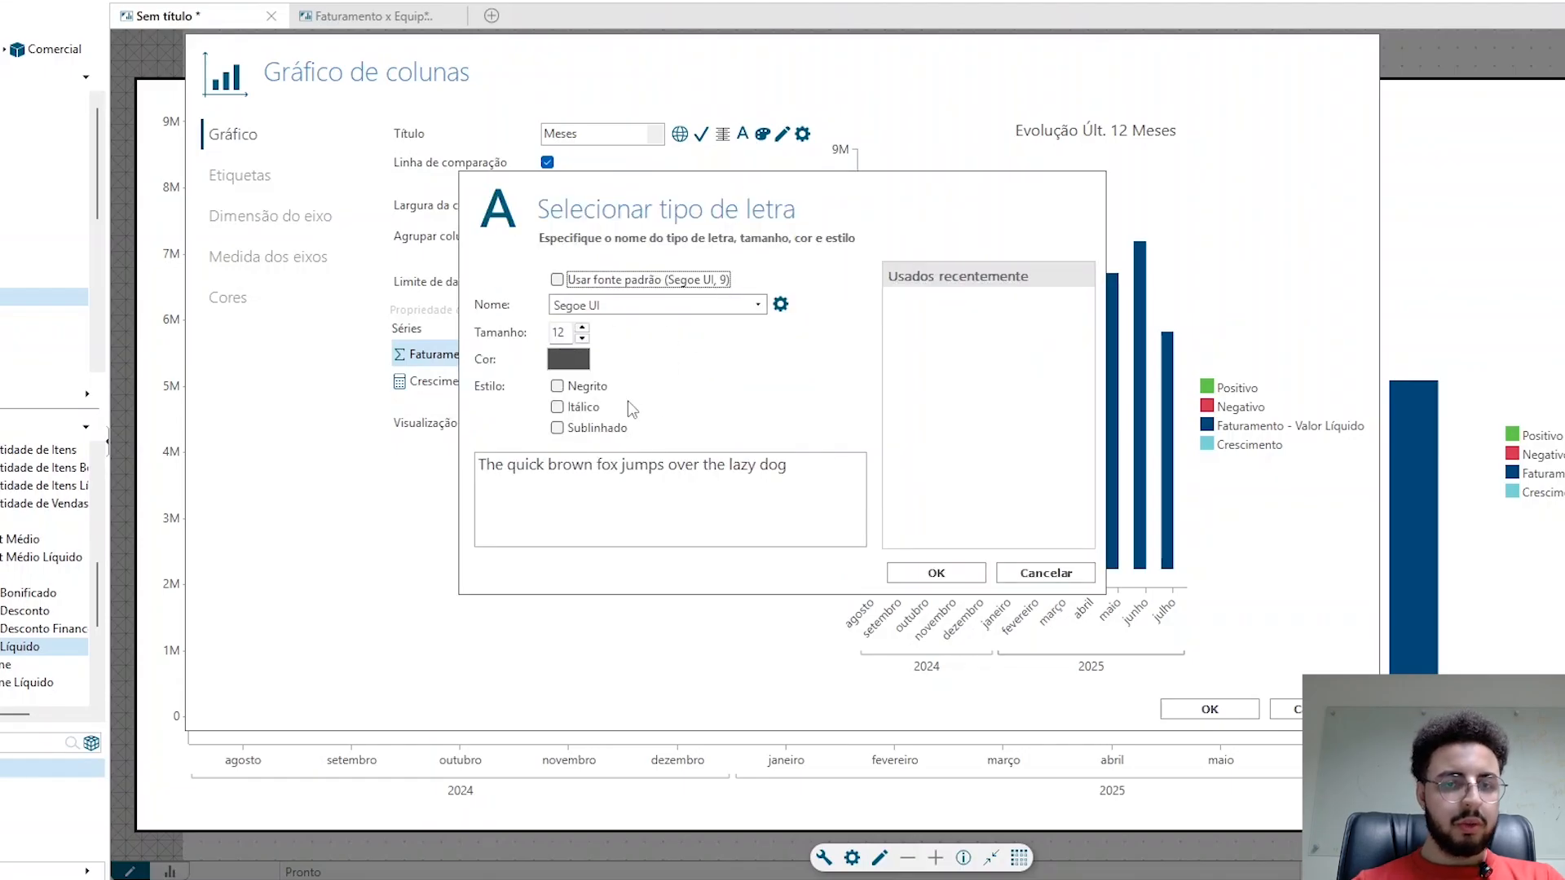
click(558, 386)
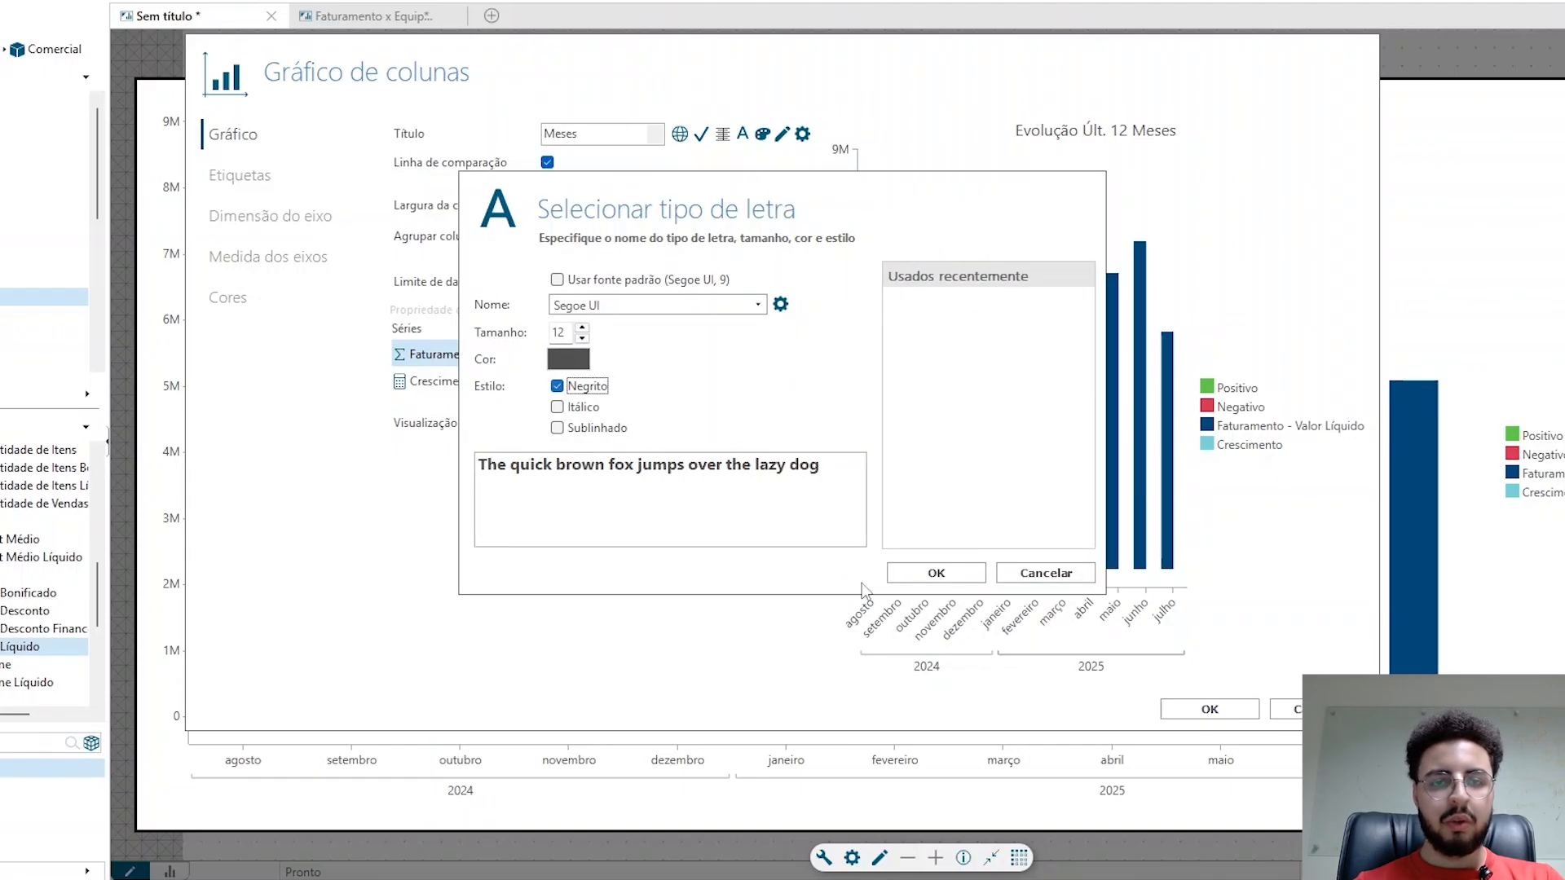
click(936, 574)
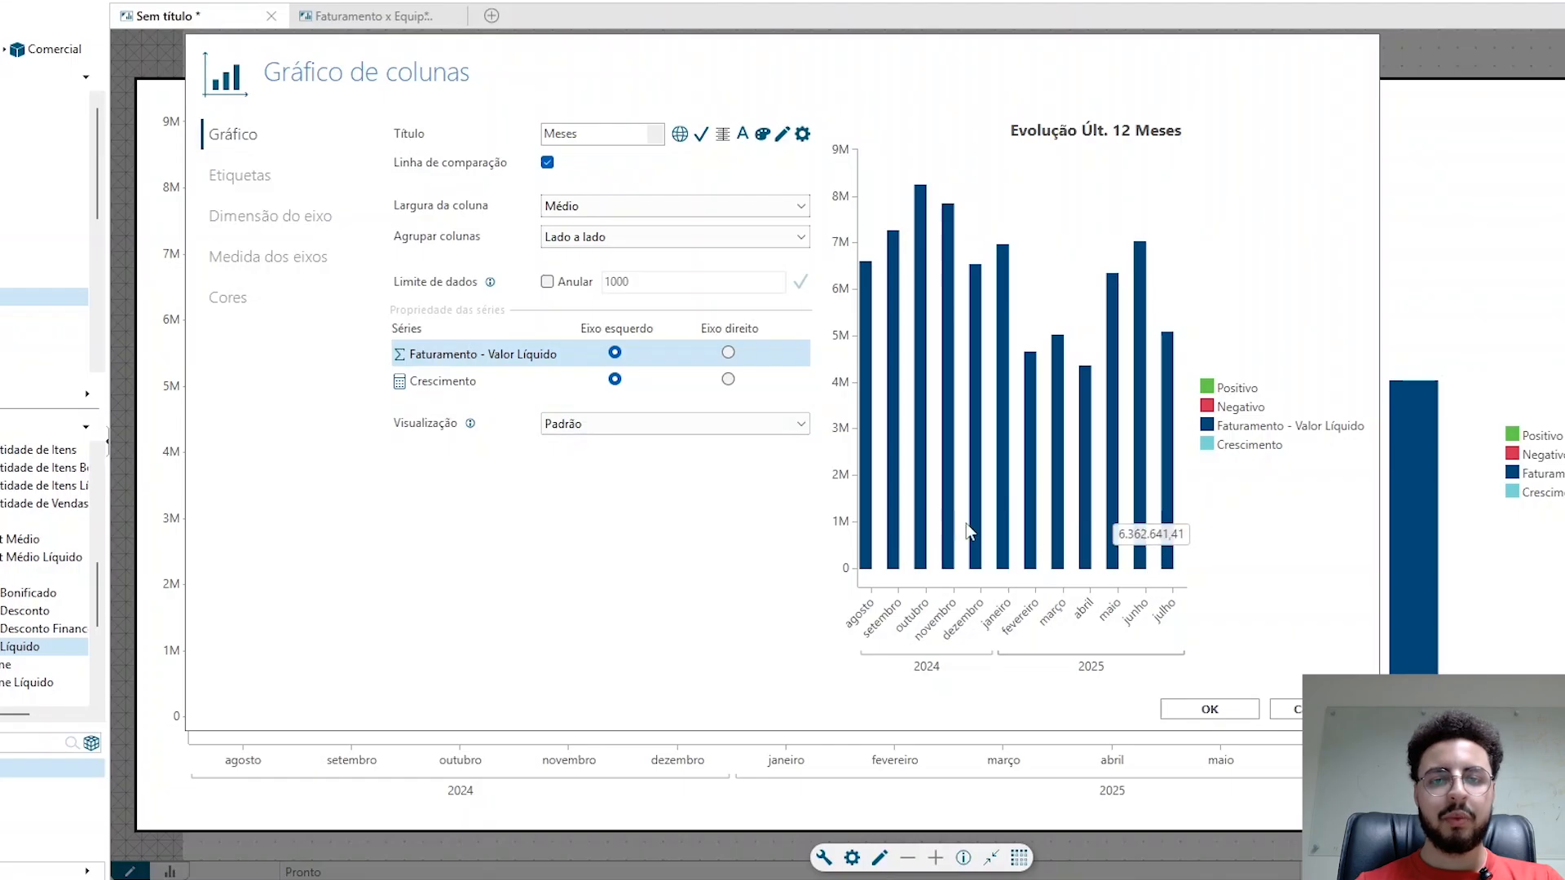
Plot the Crescimento series on the right axis, displayed as Linha with the Tracejado line style
click(731, 380)
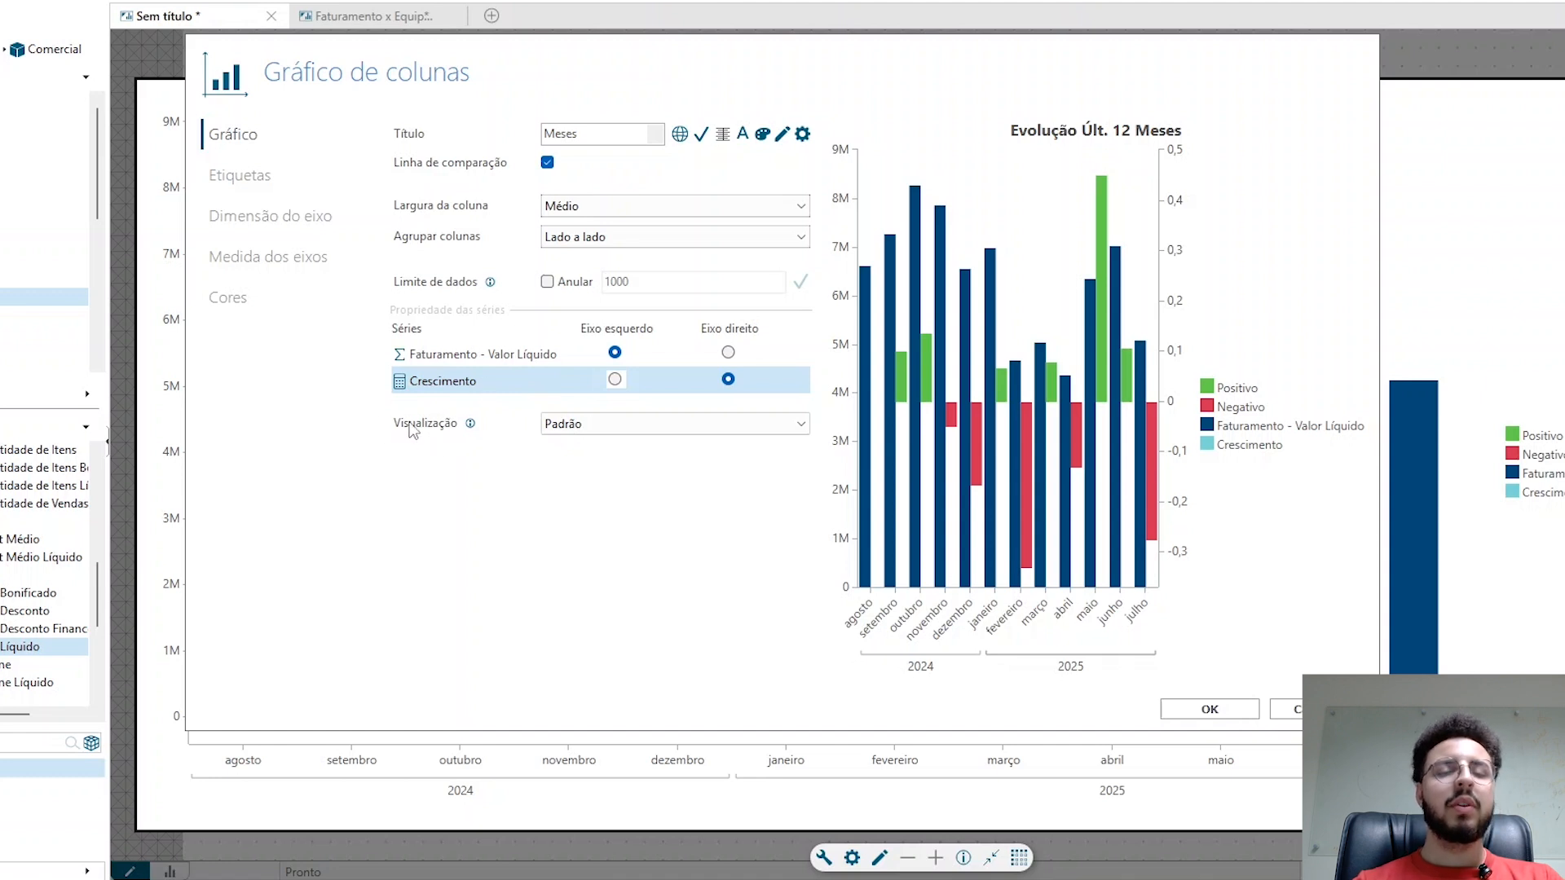
click(803, 430)
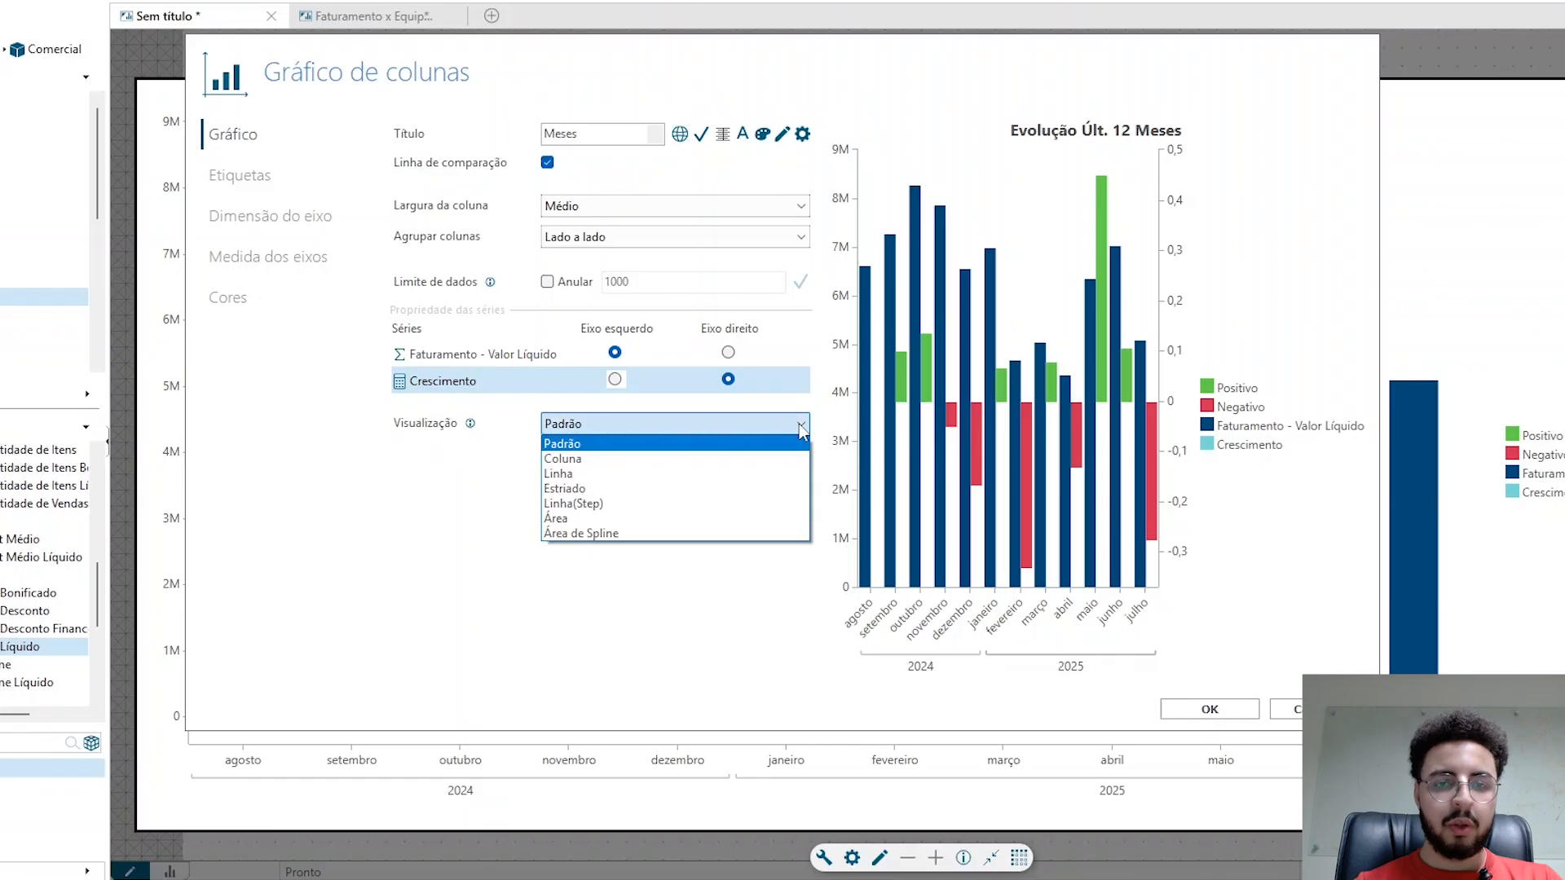
click(756, 482)
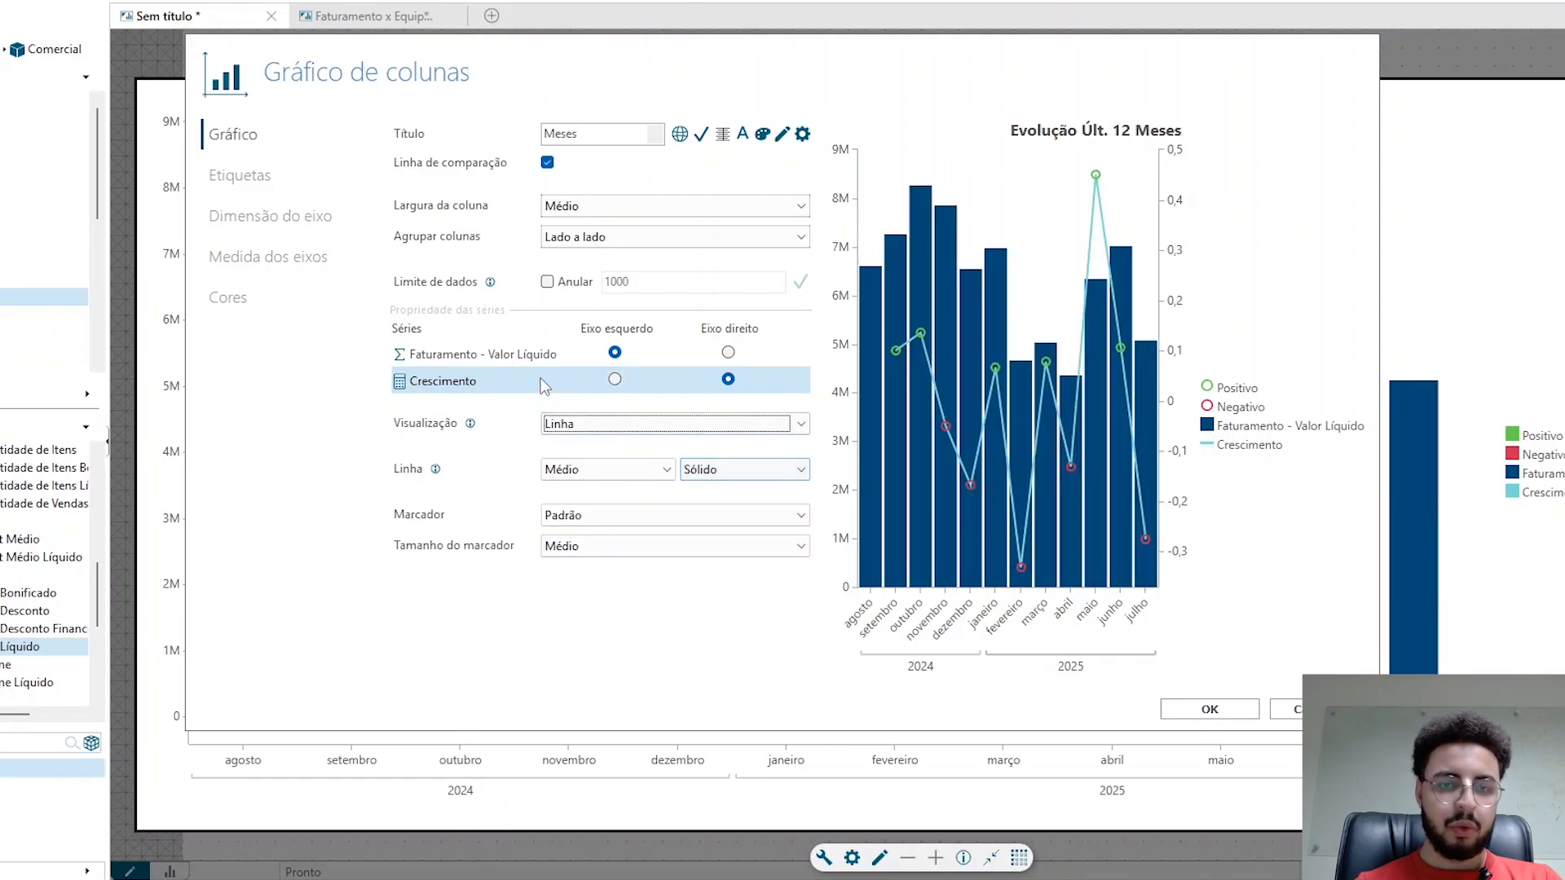
mouse_move(898, 364)
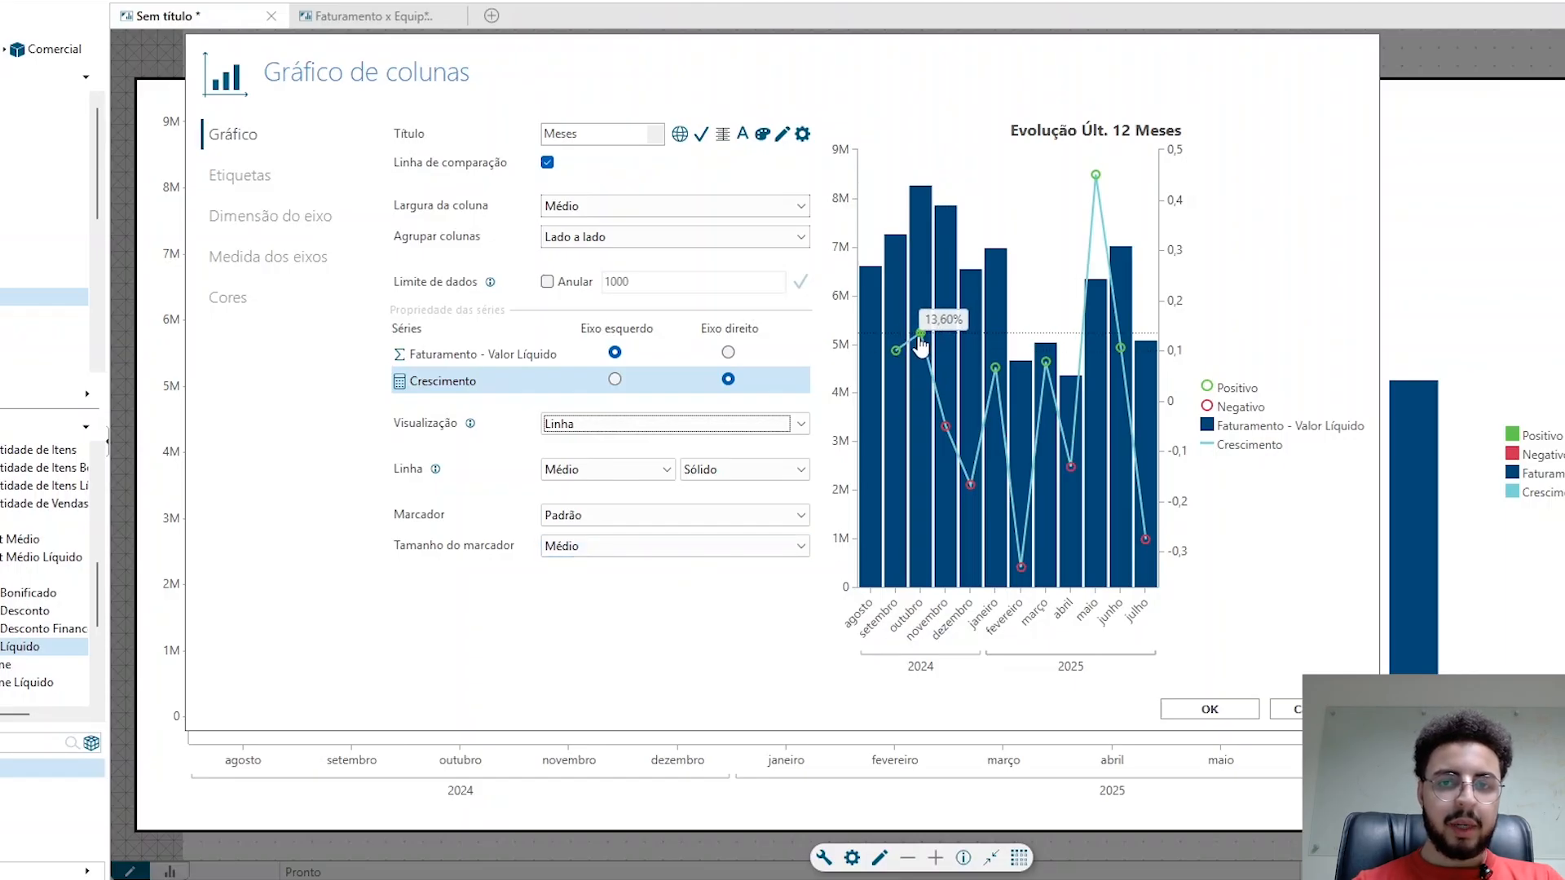
mouse_move(949, 432)
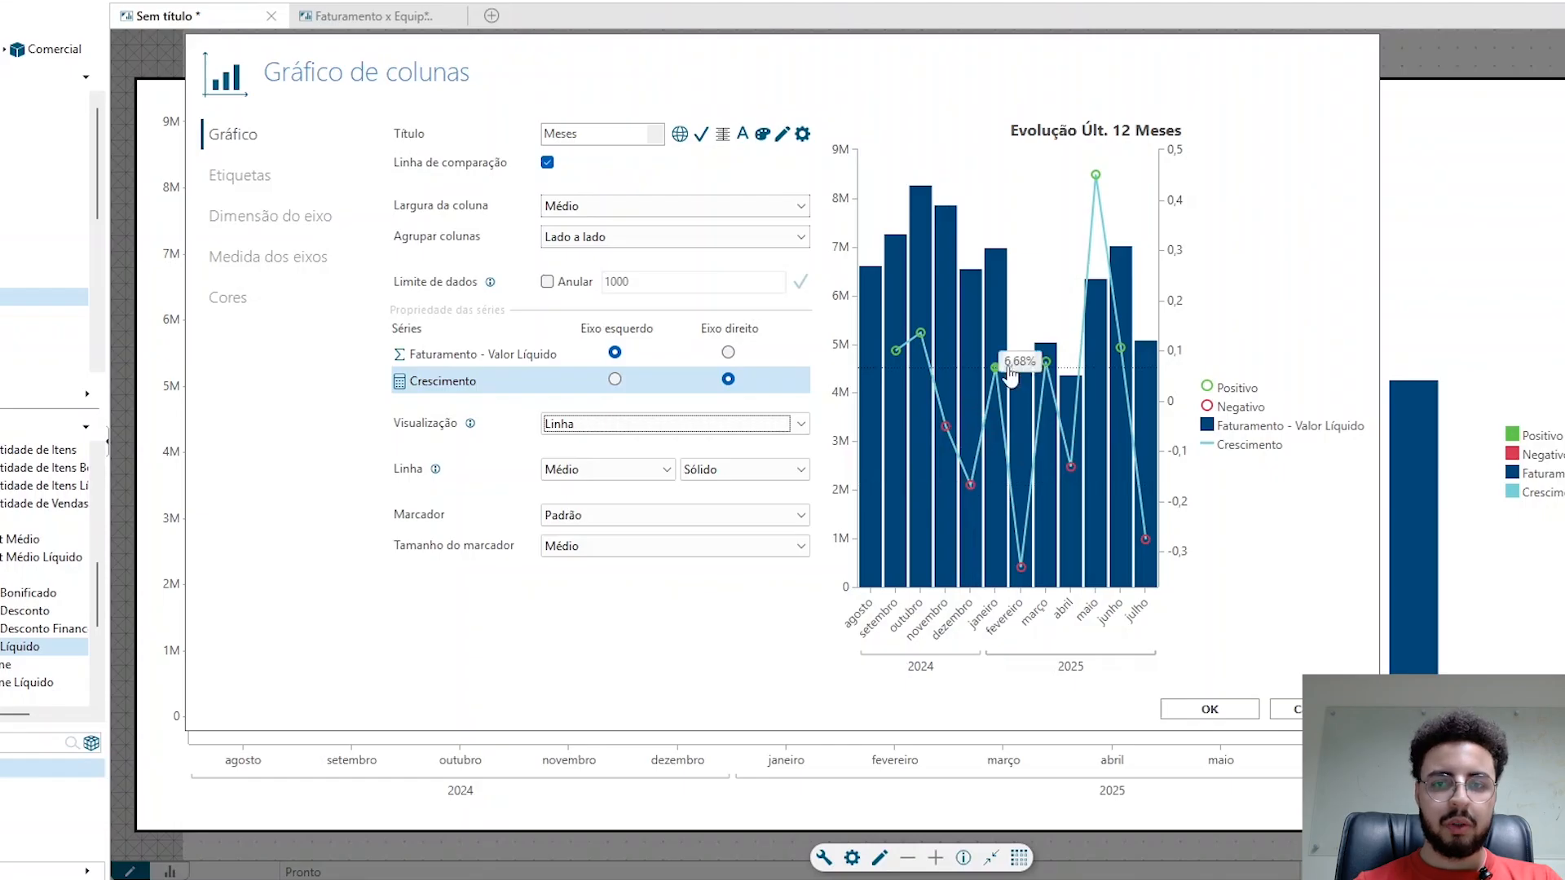
mouse_move(1024, 525)
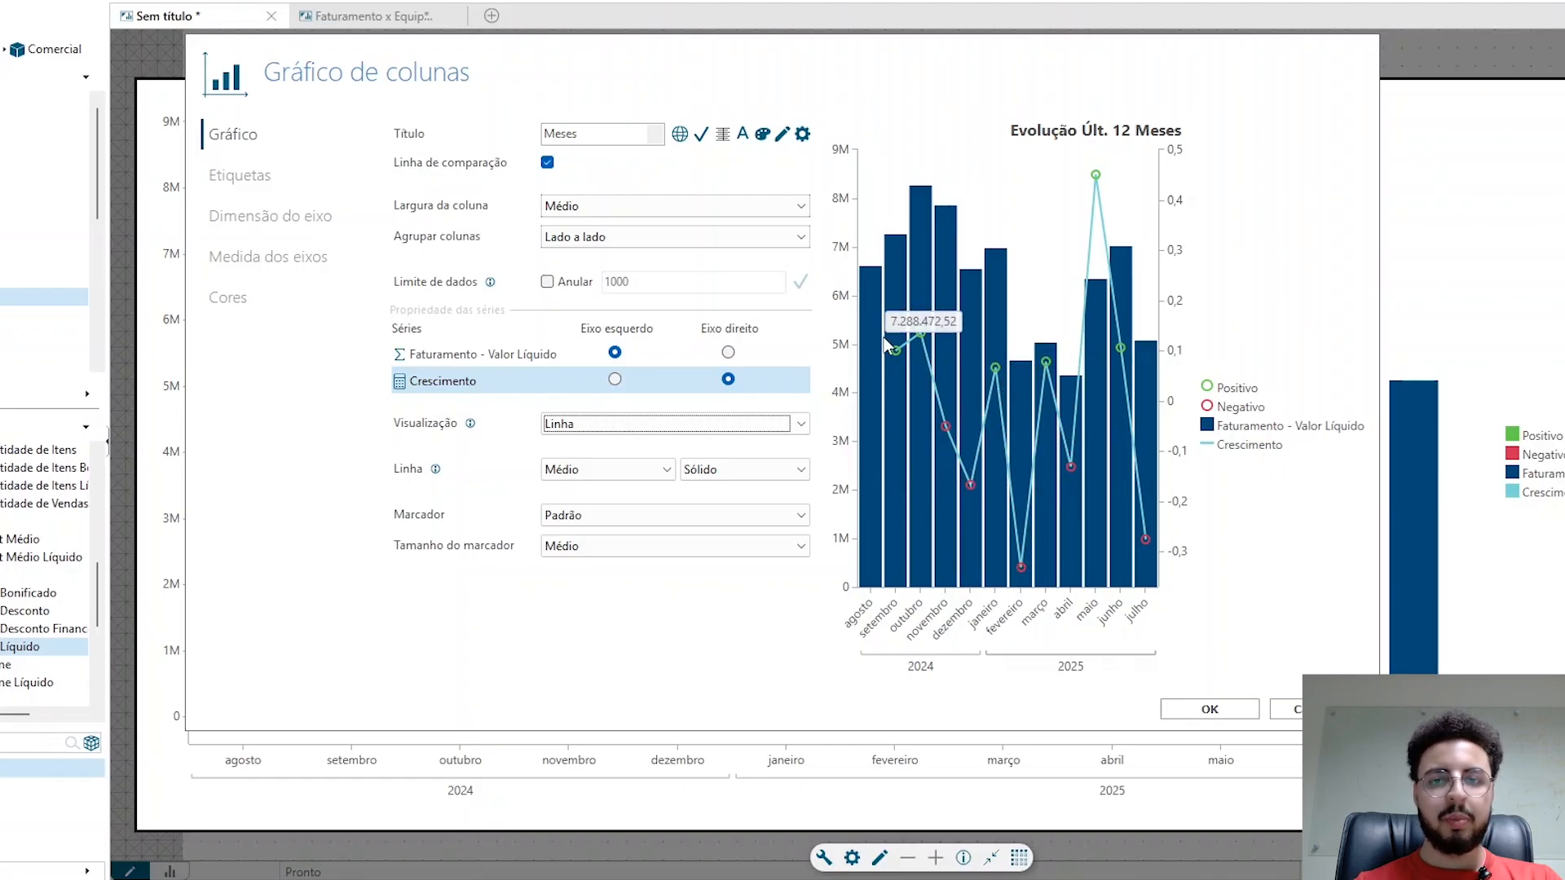
mouse_move(870, 334)
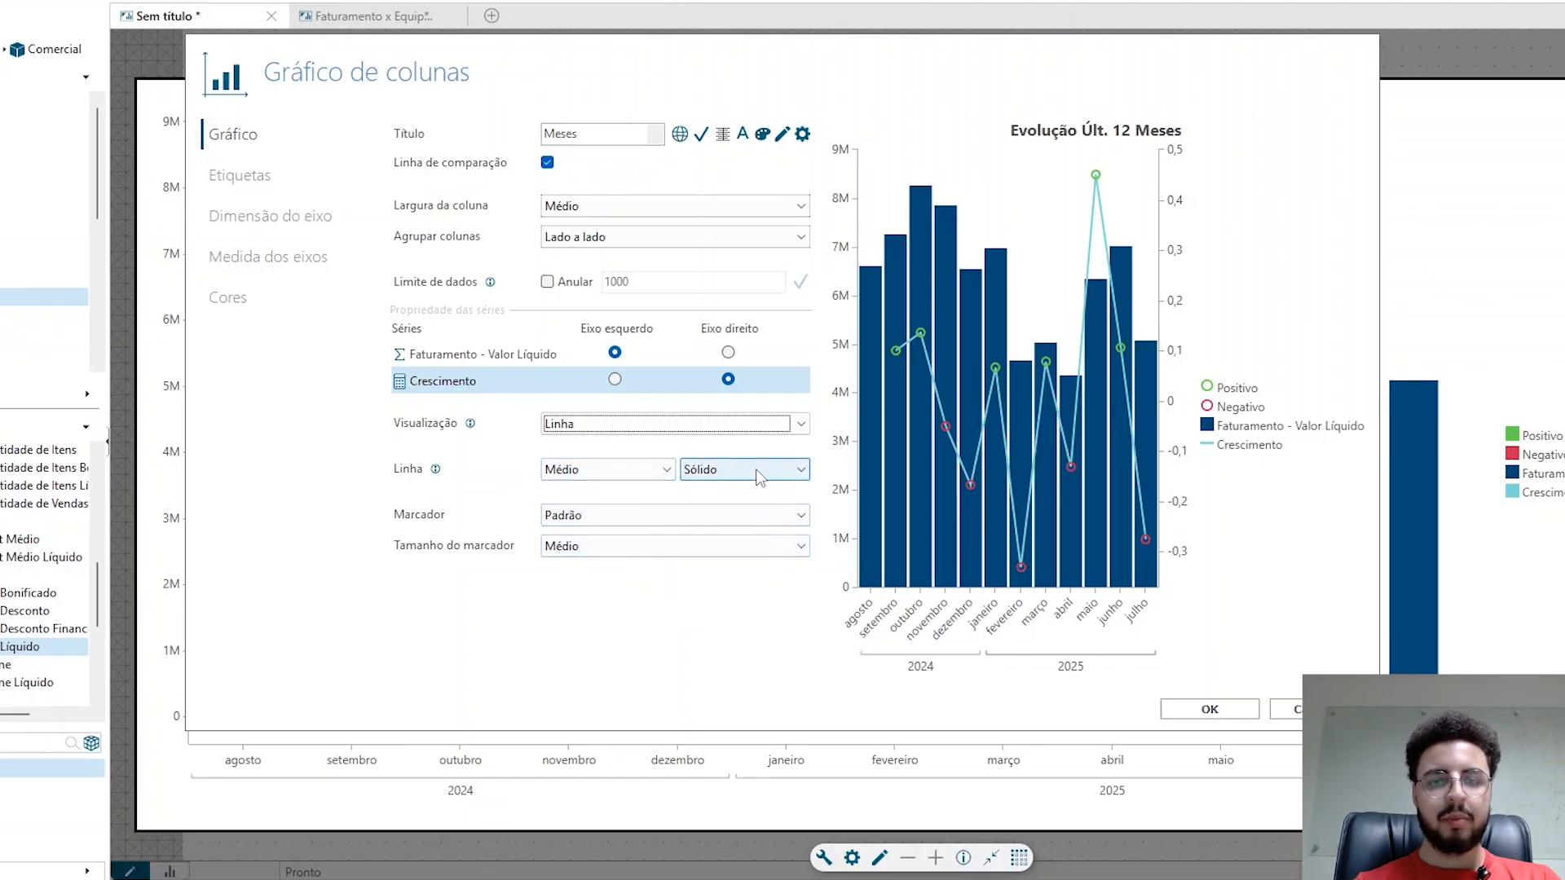
click(731, 471)
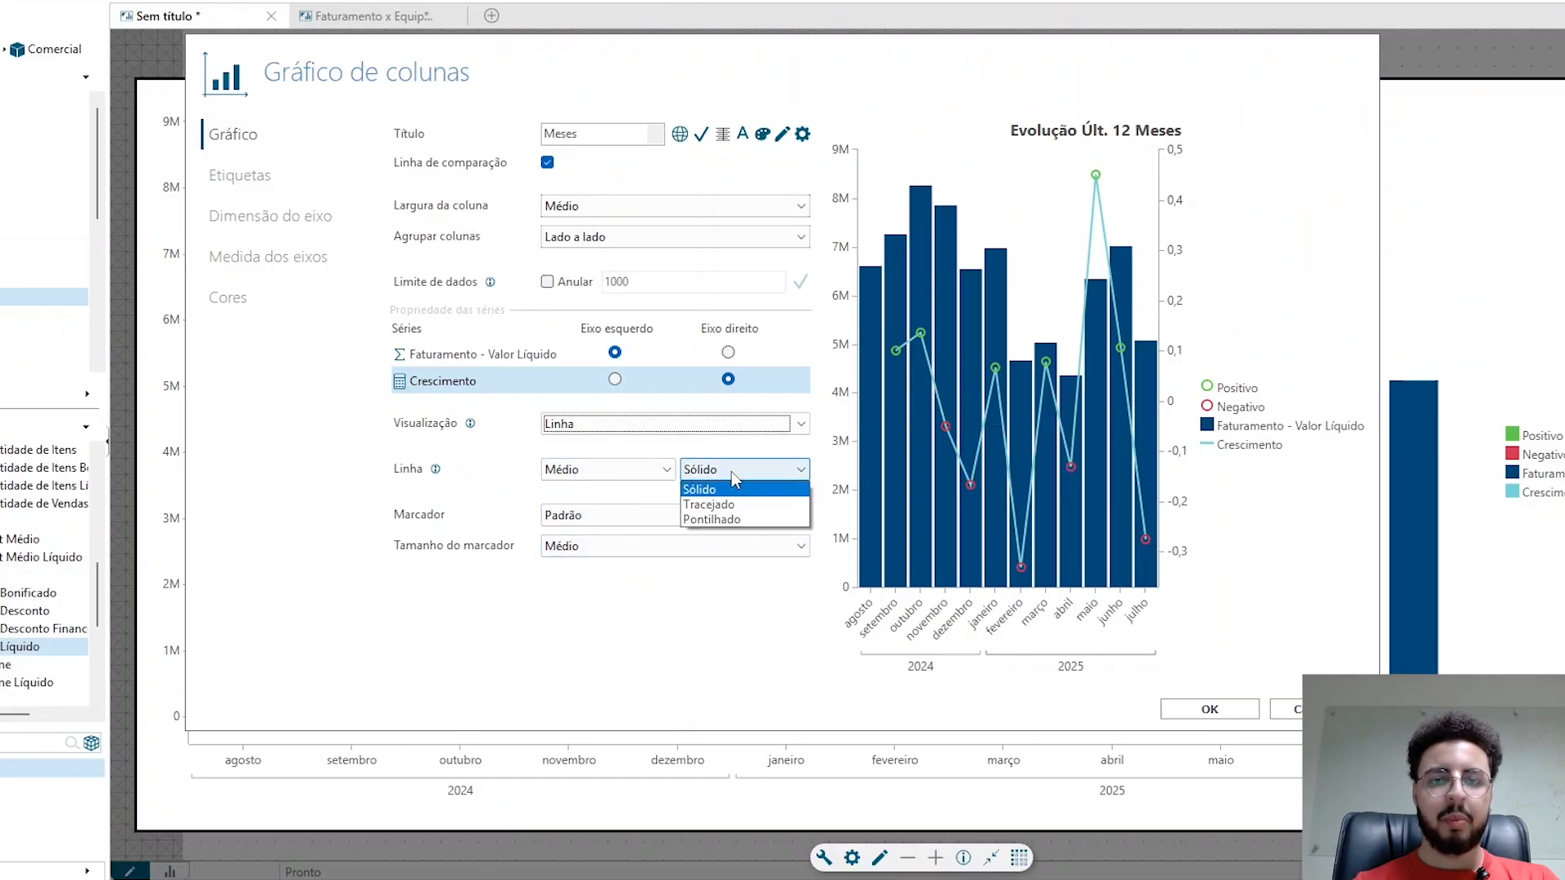
click(709, 505)
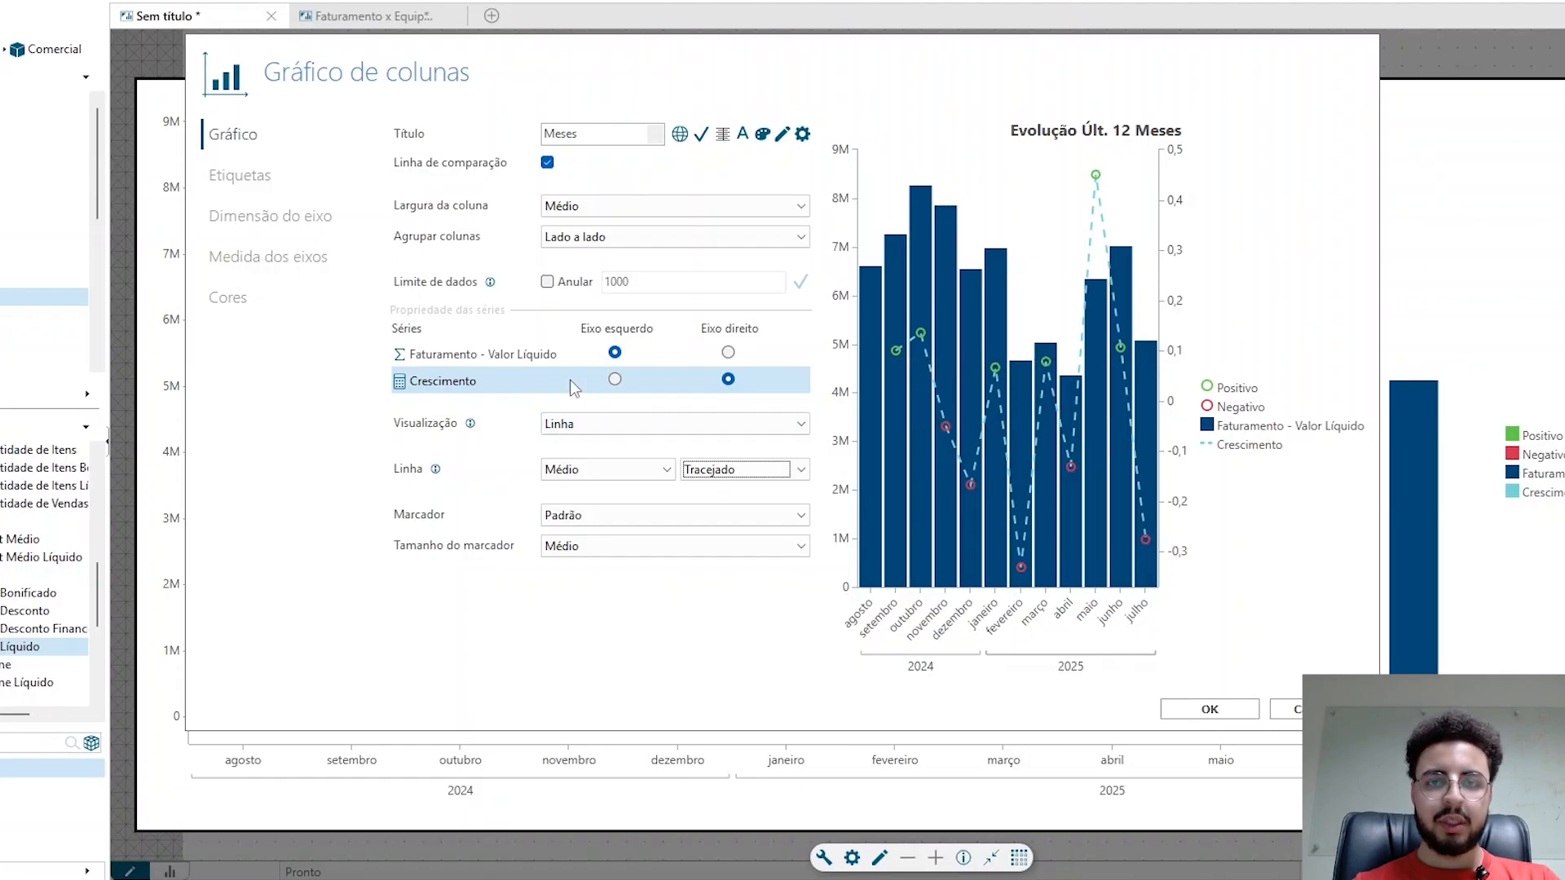
Hide the chart's legend by setting Legenda to Esconder
click(264, 180)
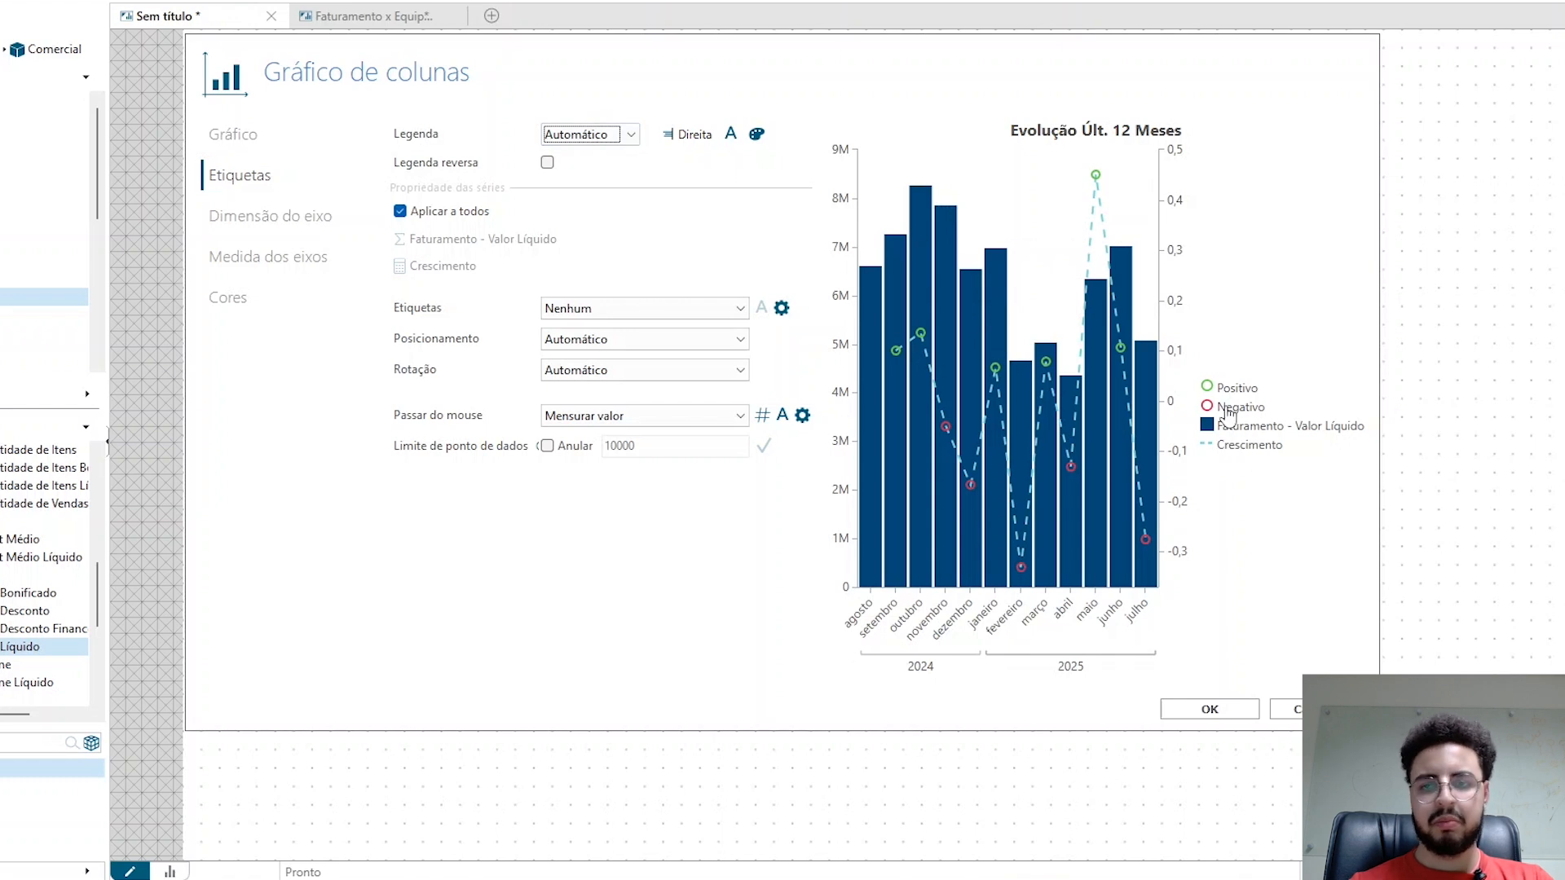
click(631, 136)
click(583, 185)
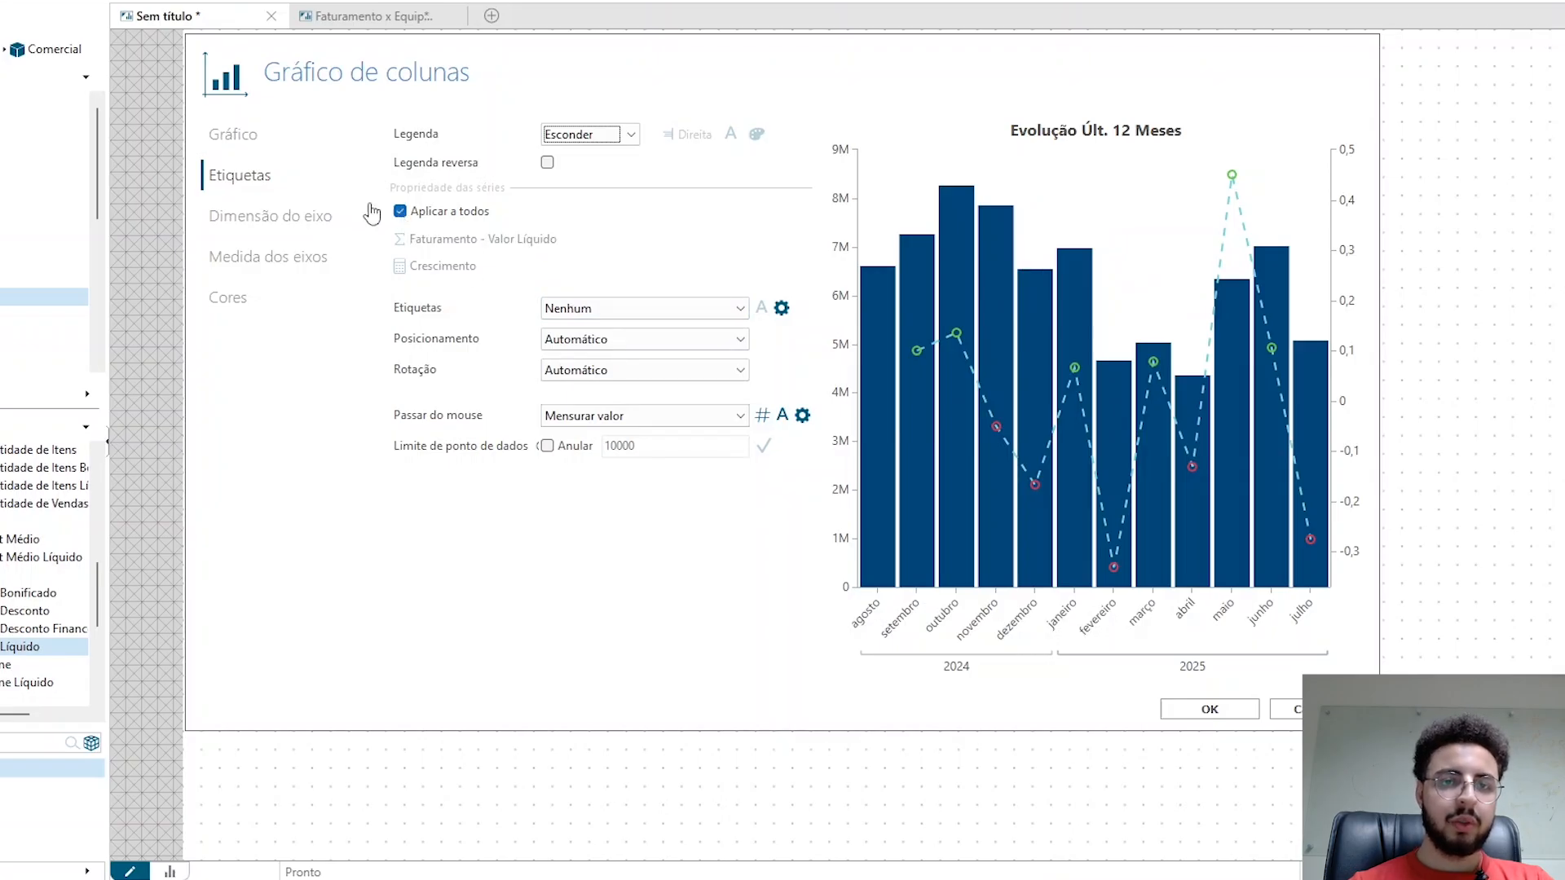
Label only the Crescimento series with Mensurar valor, using Externo positioning and Horizontal rotation instead of applying the label settings to all series
click(400, 211)
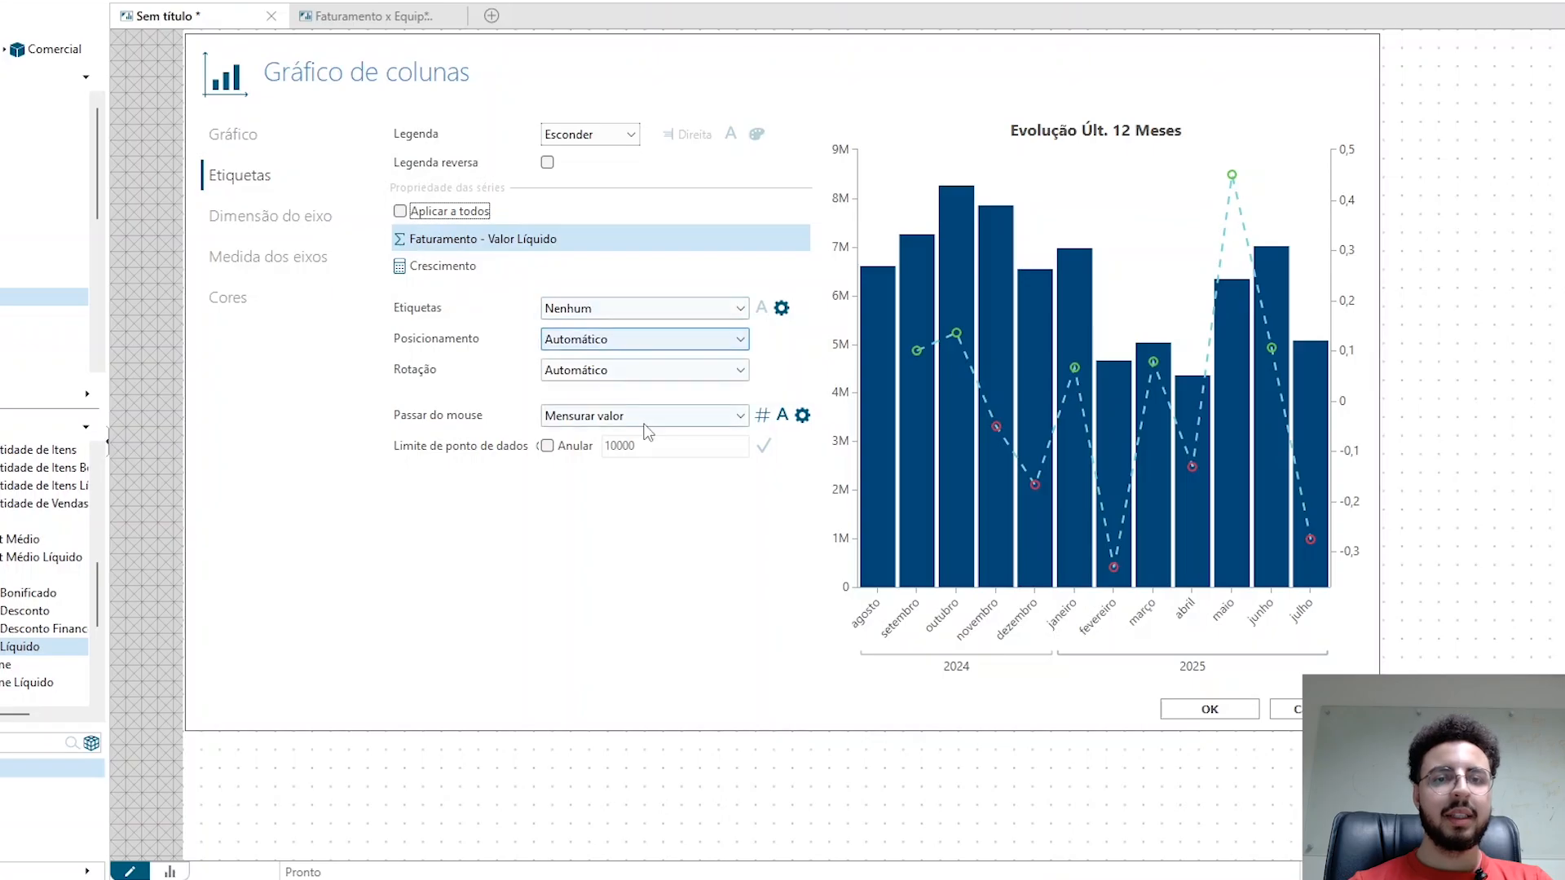
click(431, 267)
click(586, 313)
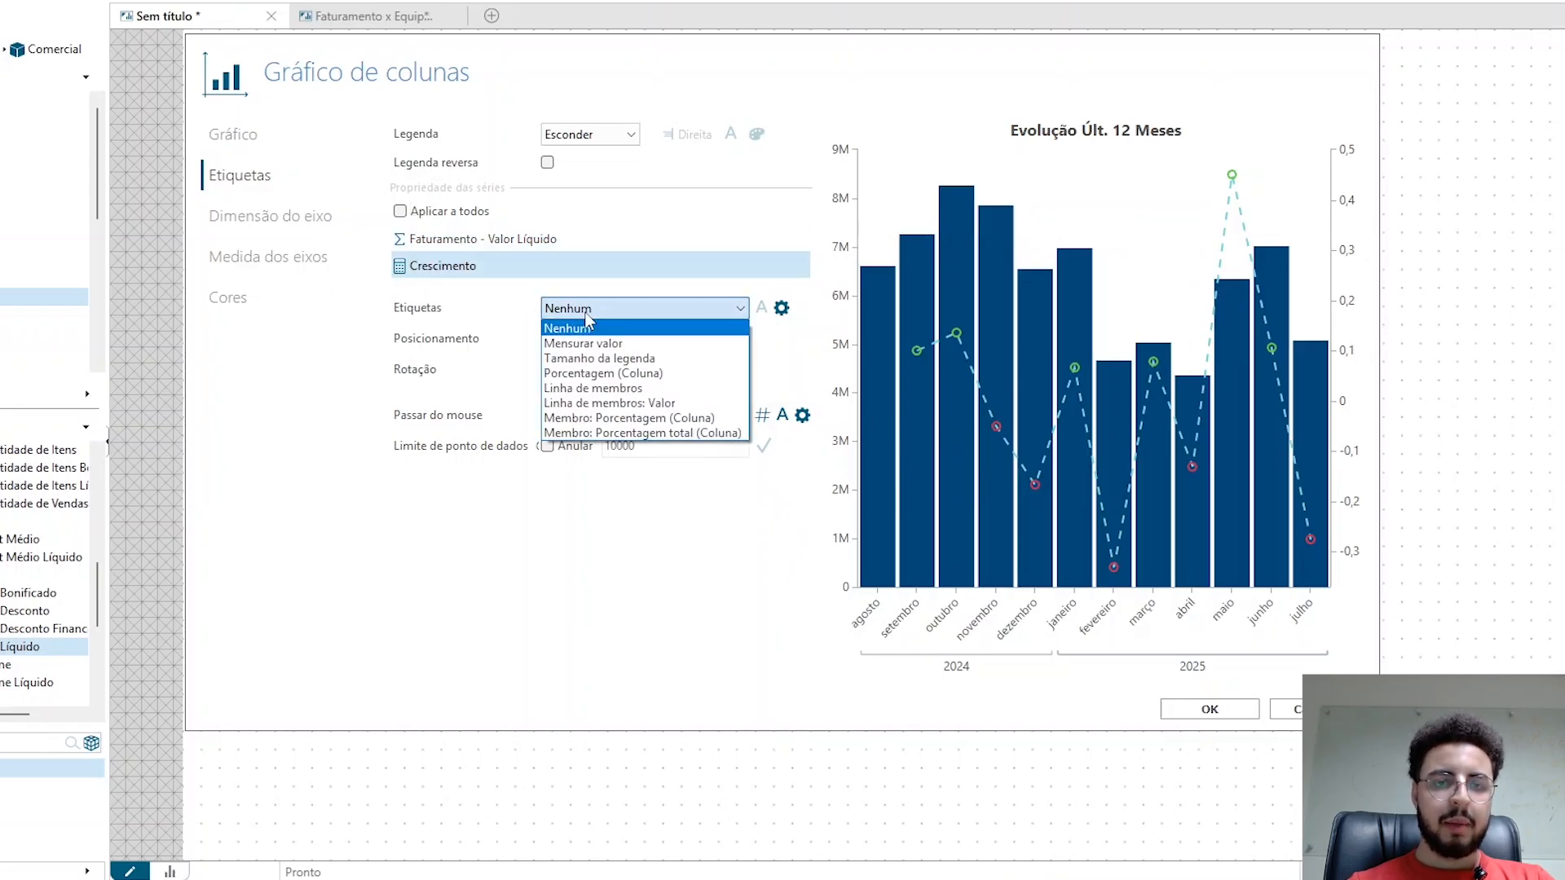
click(603, 343)
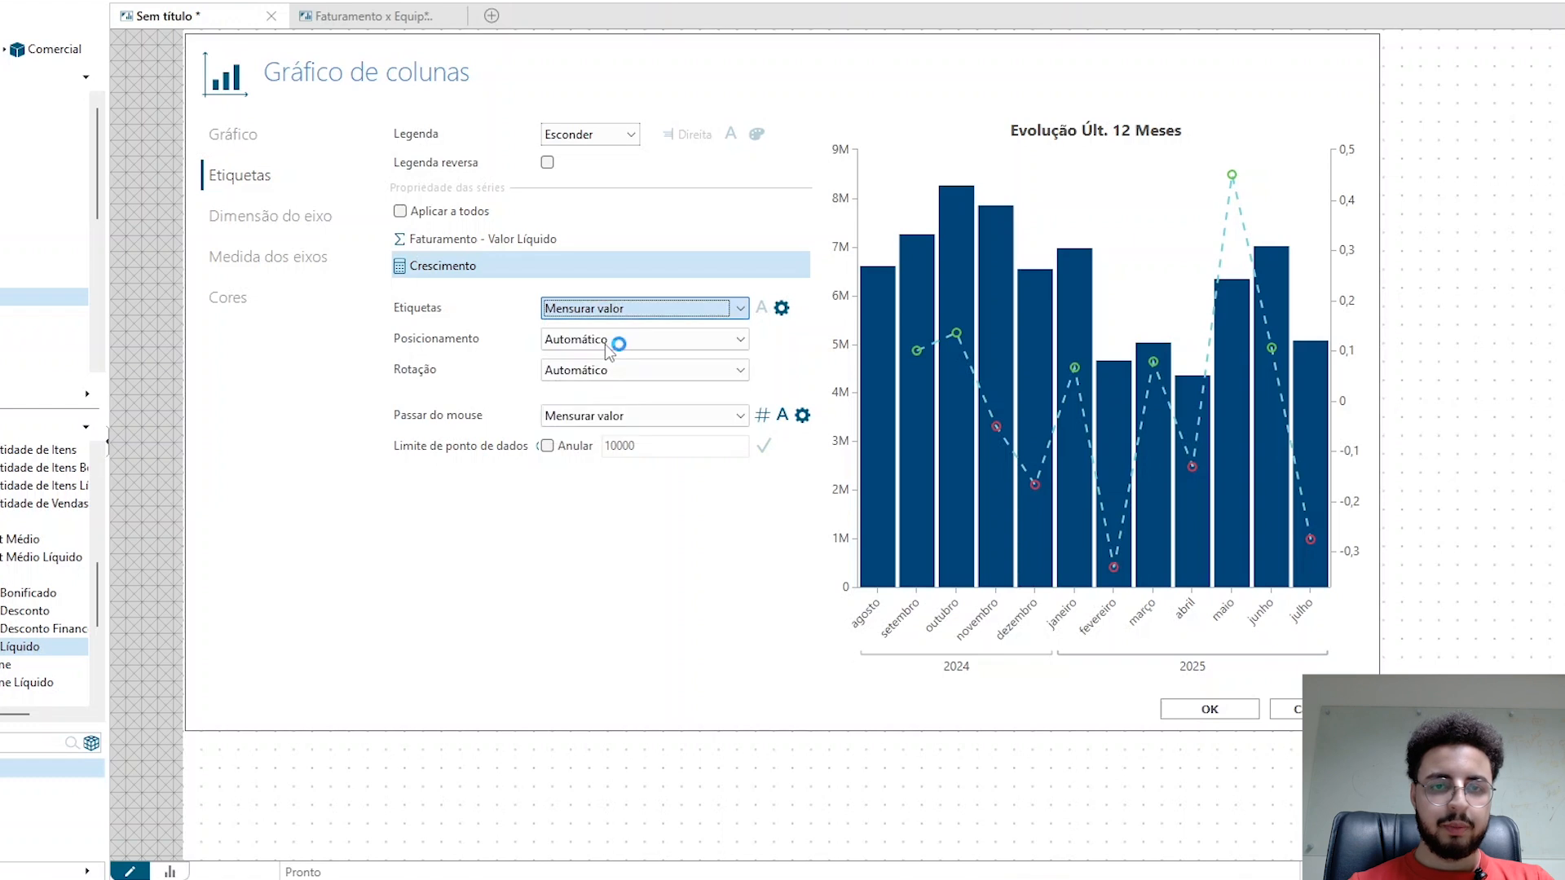
click(608, 343)
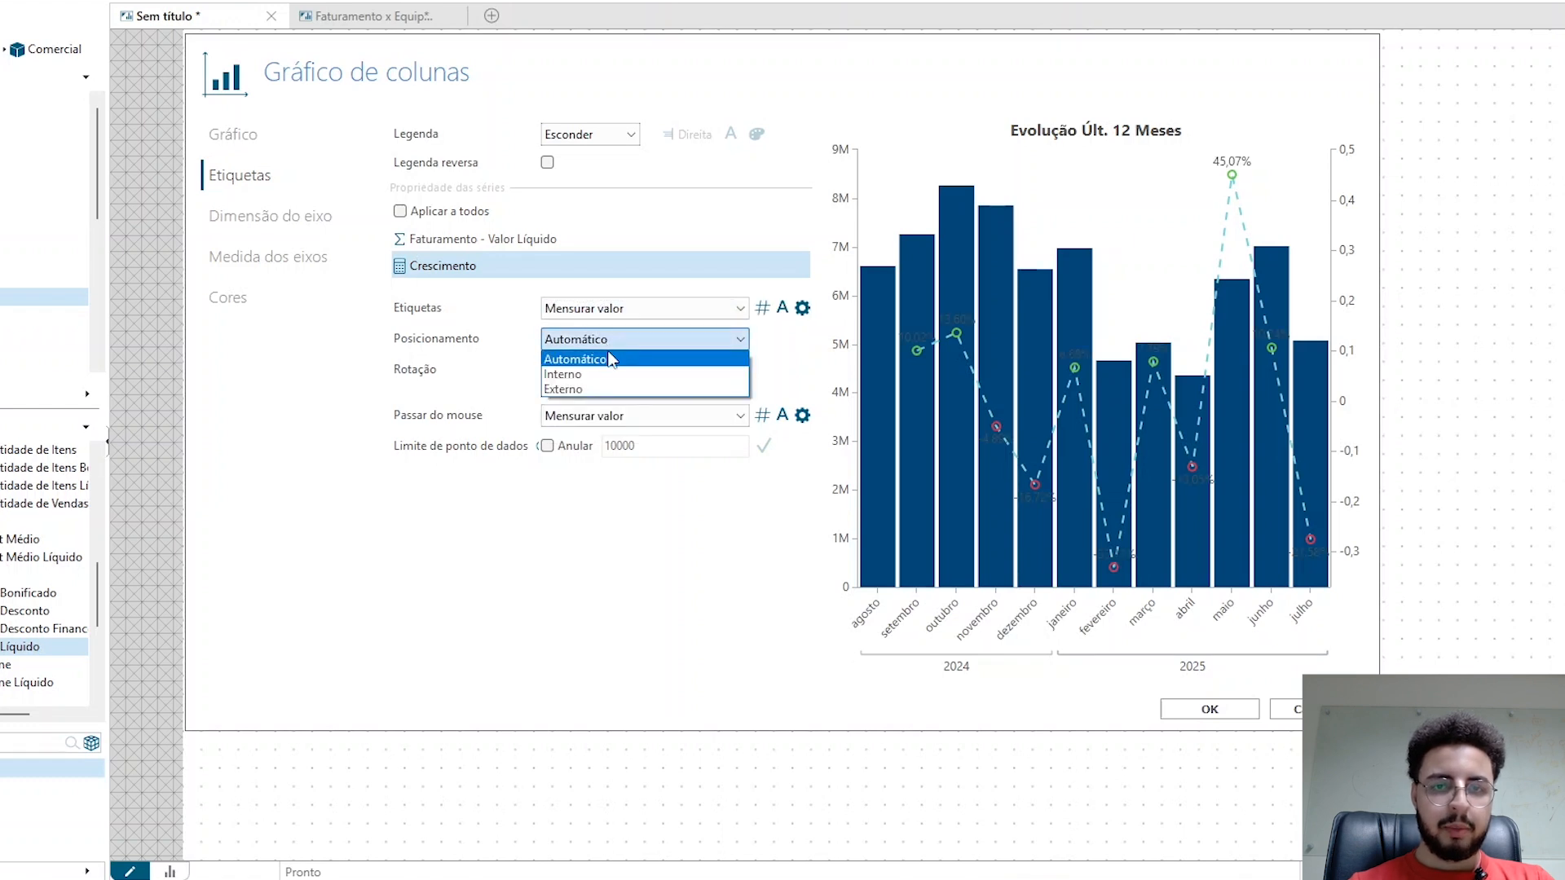
click(613, 389)
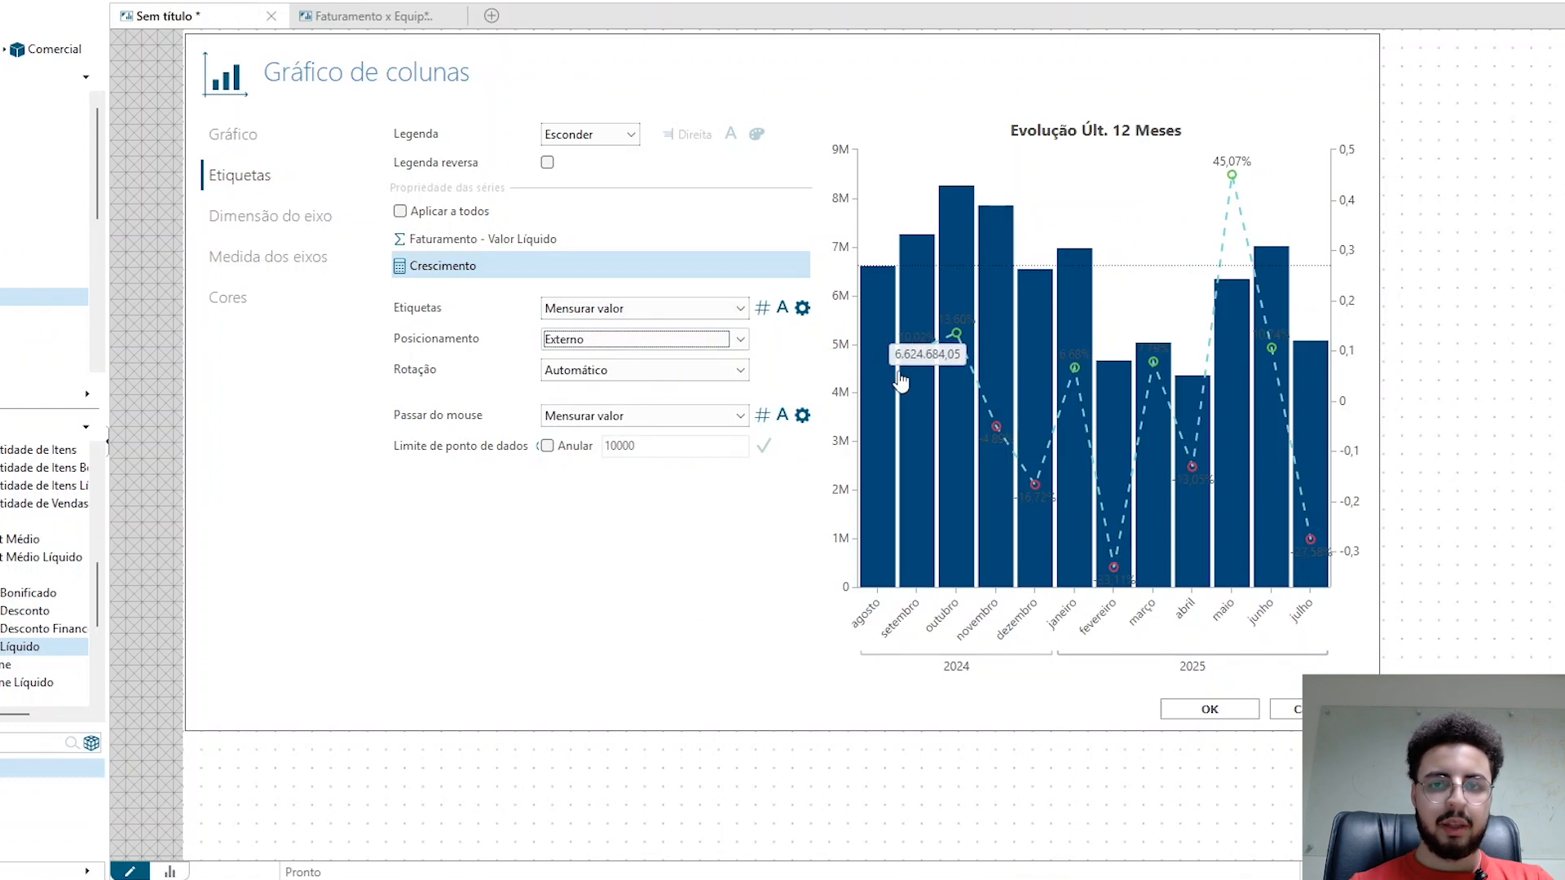
click(618, 373)
click(613, 404)
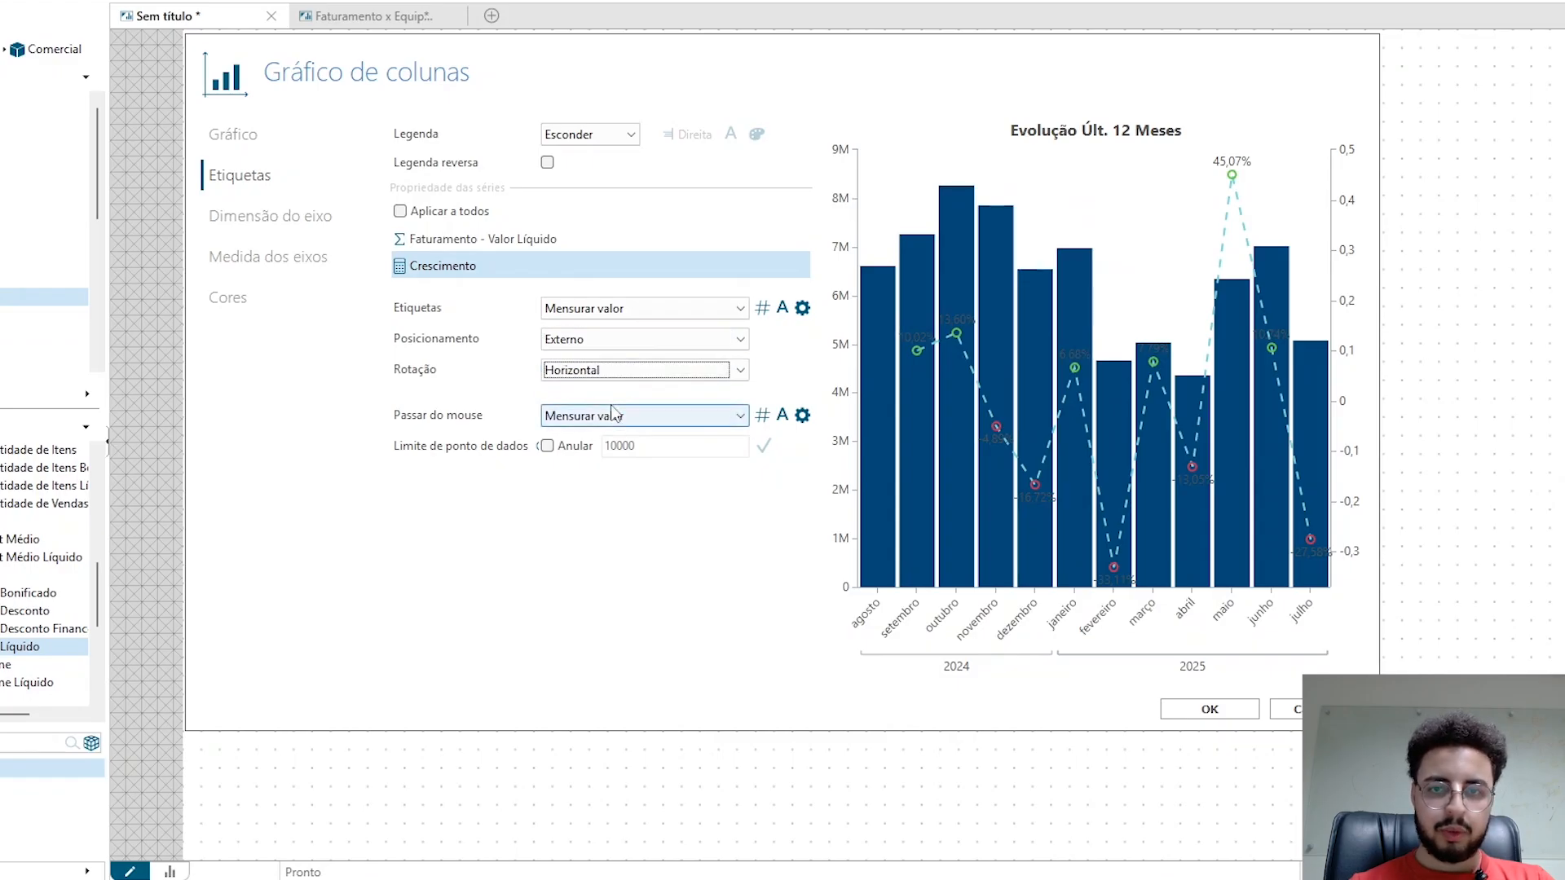
mouse_move(924, 410)
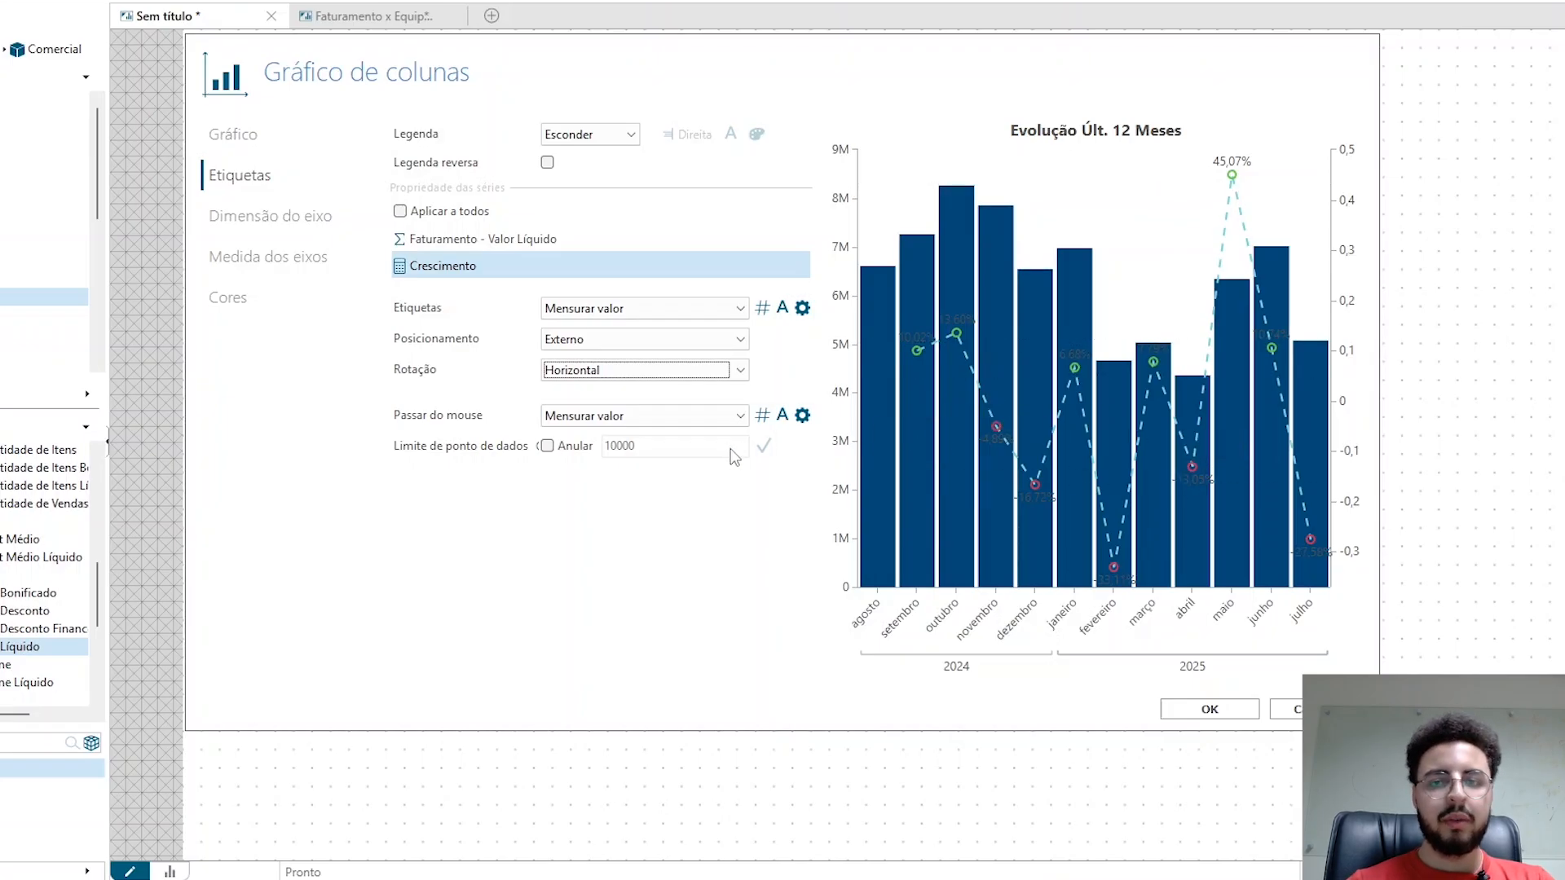
mouse_move(1070, 363)
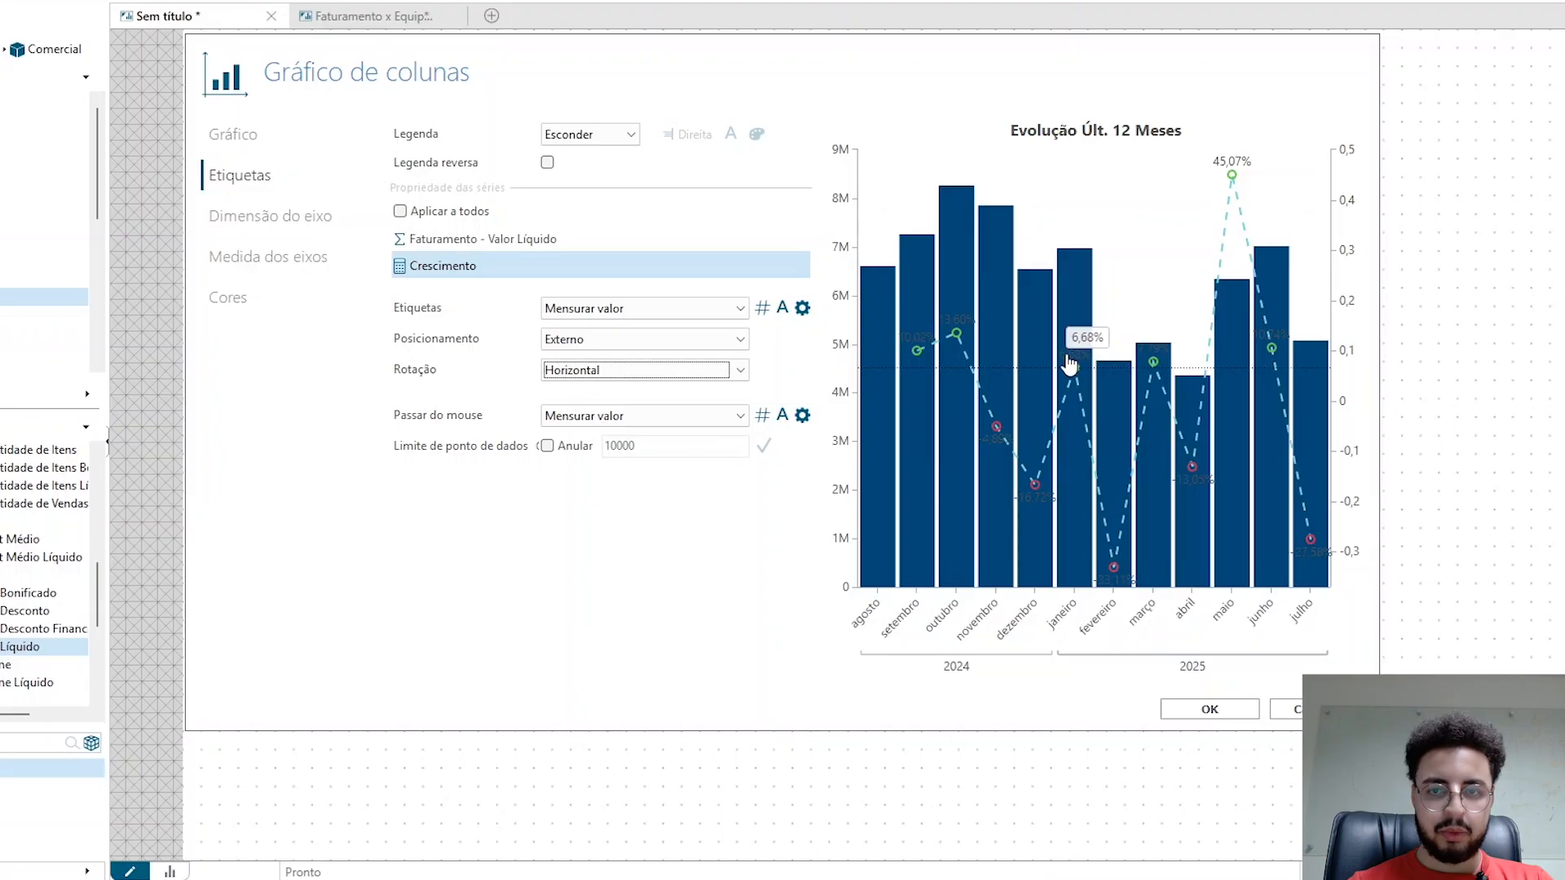
mouse_move(958, 329)
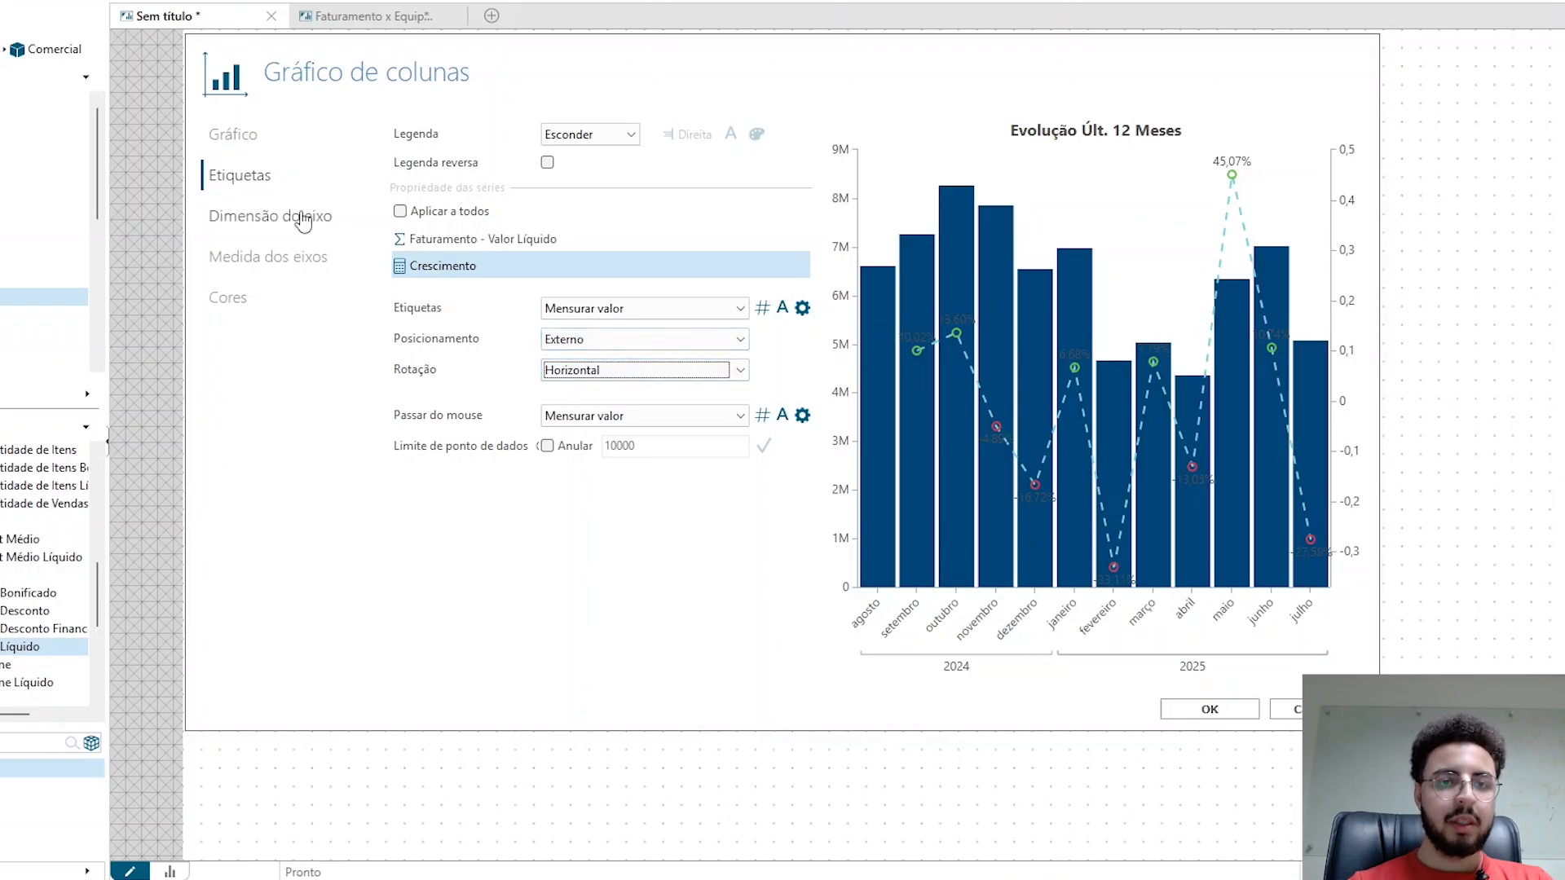
Colour the Faturamento - Valor Líquido series with a fixed colour (Cor fixa), leaving the axis settings as they are
click(277, 219)
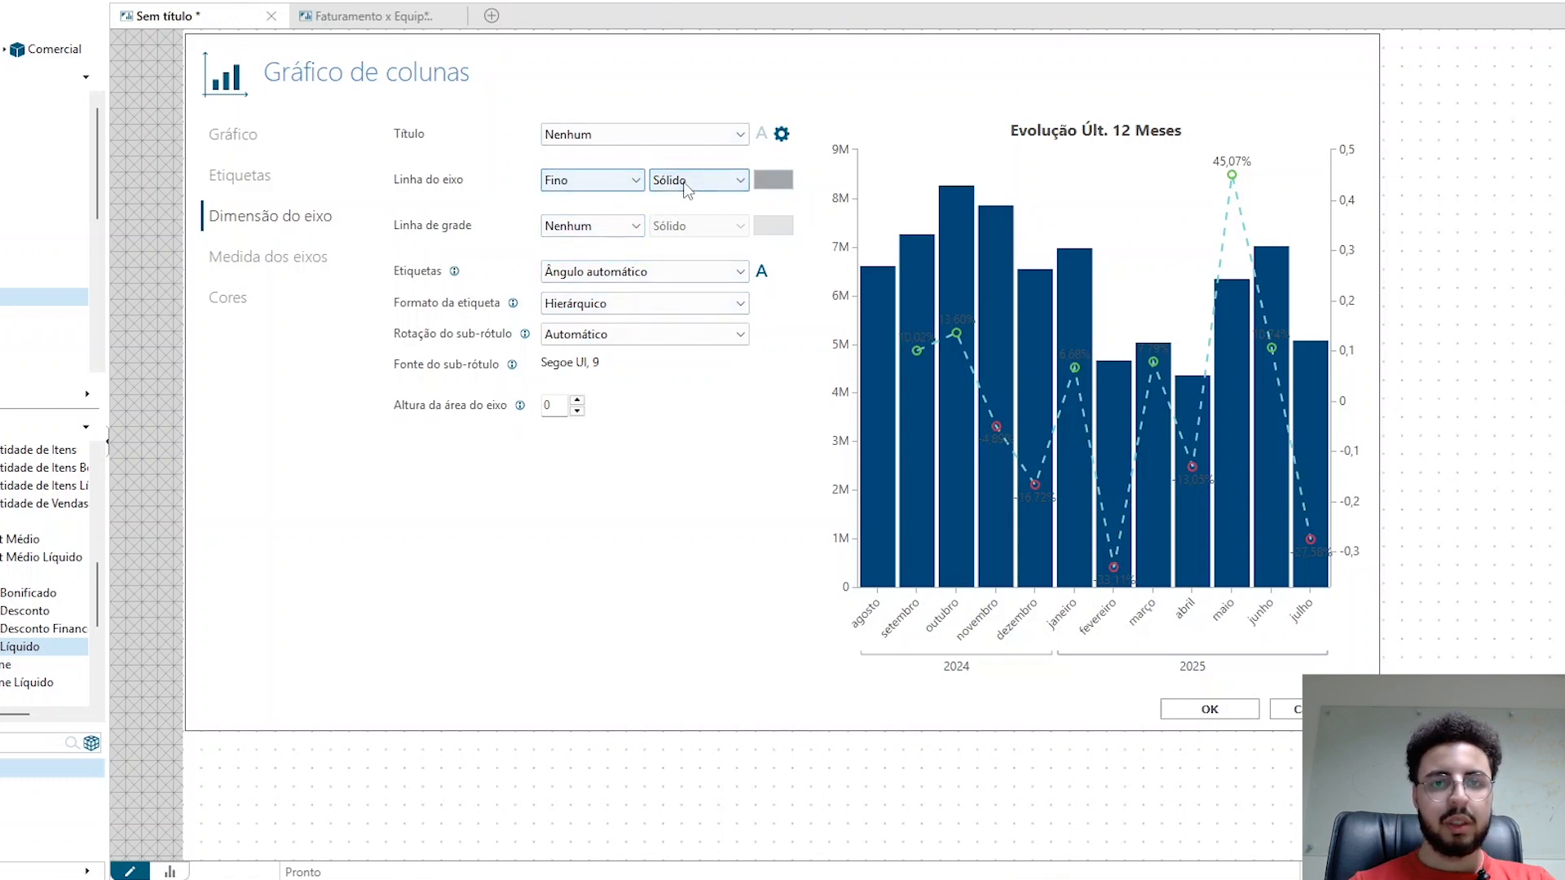
click(279, 261)
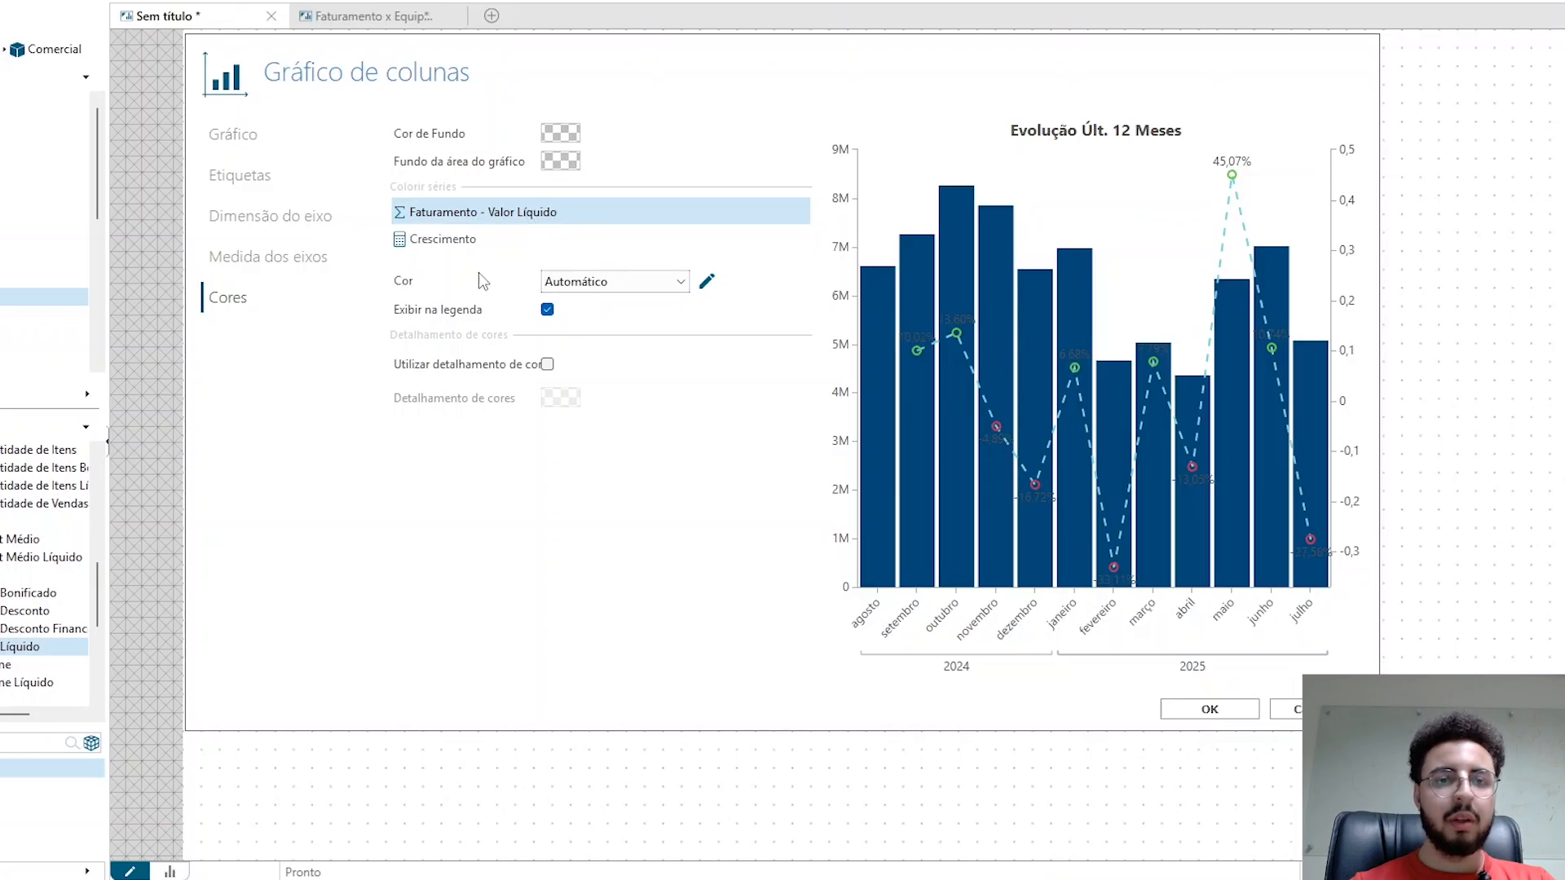
click(604, 282)
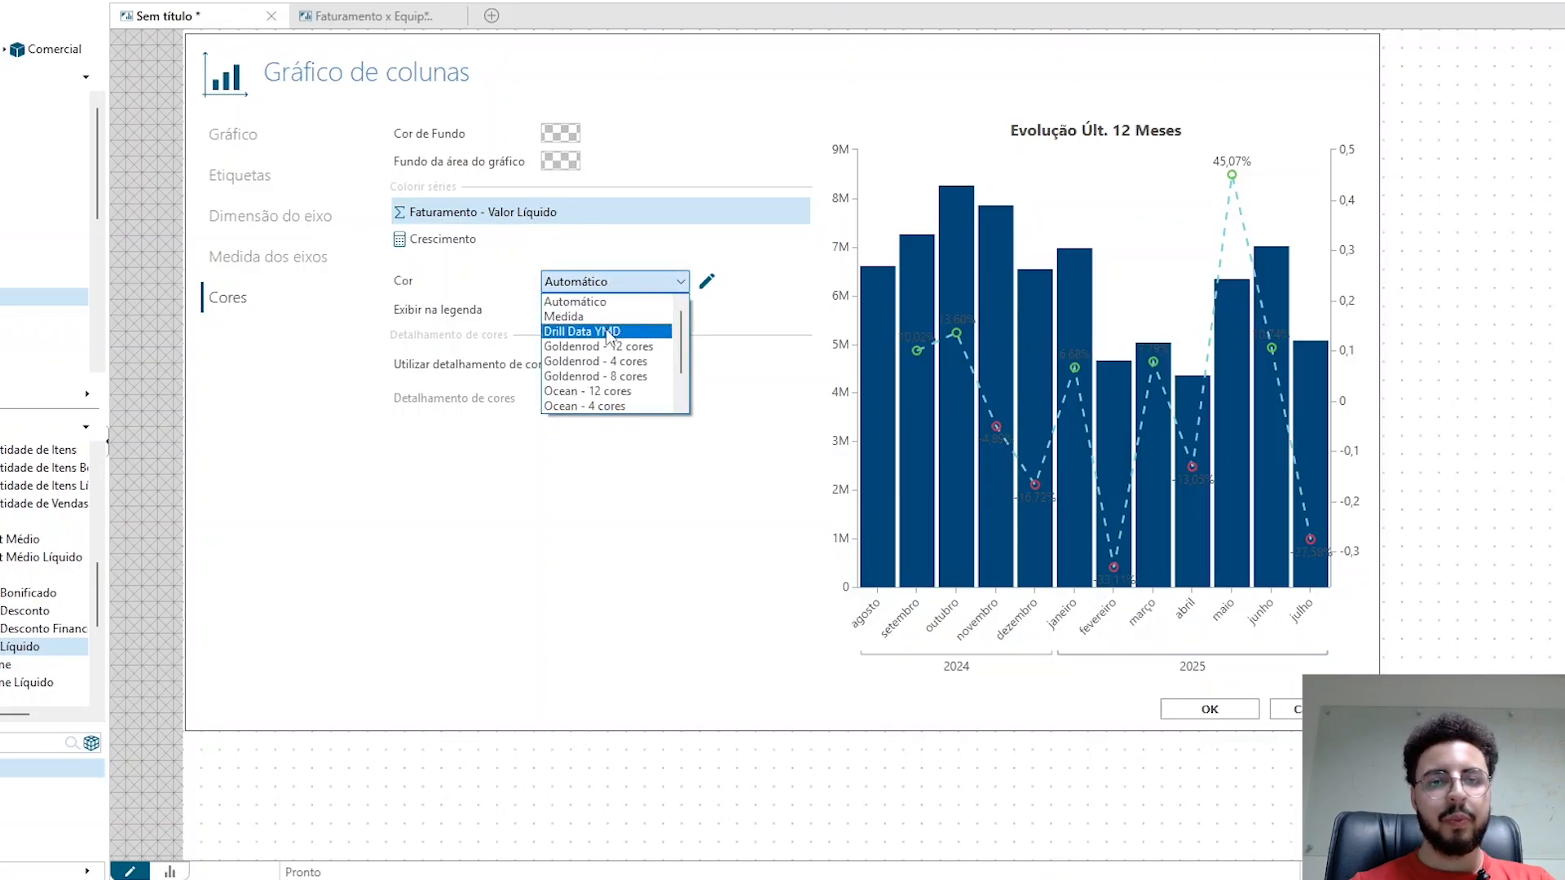
scroll(608, 358, down, 1)
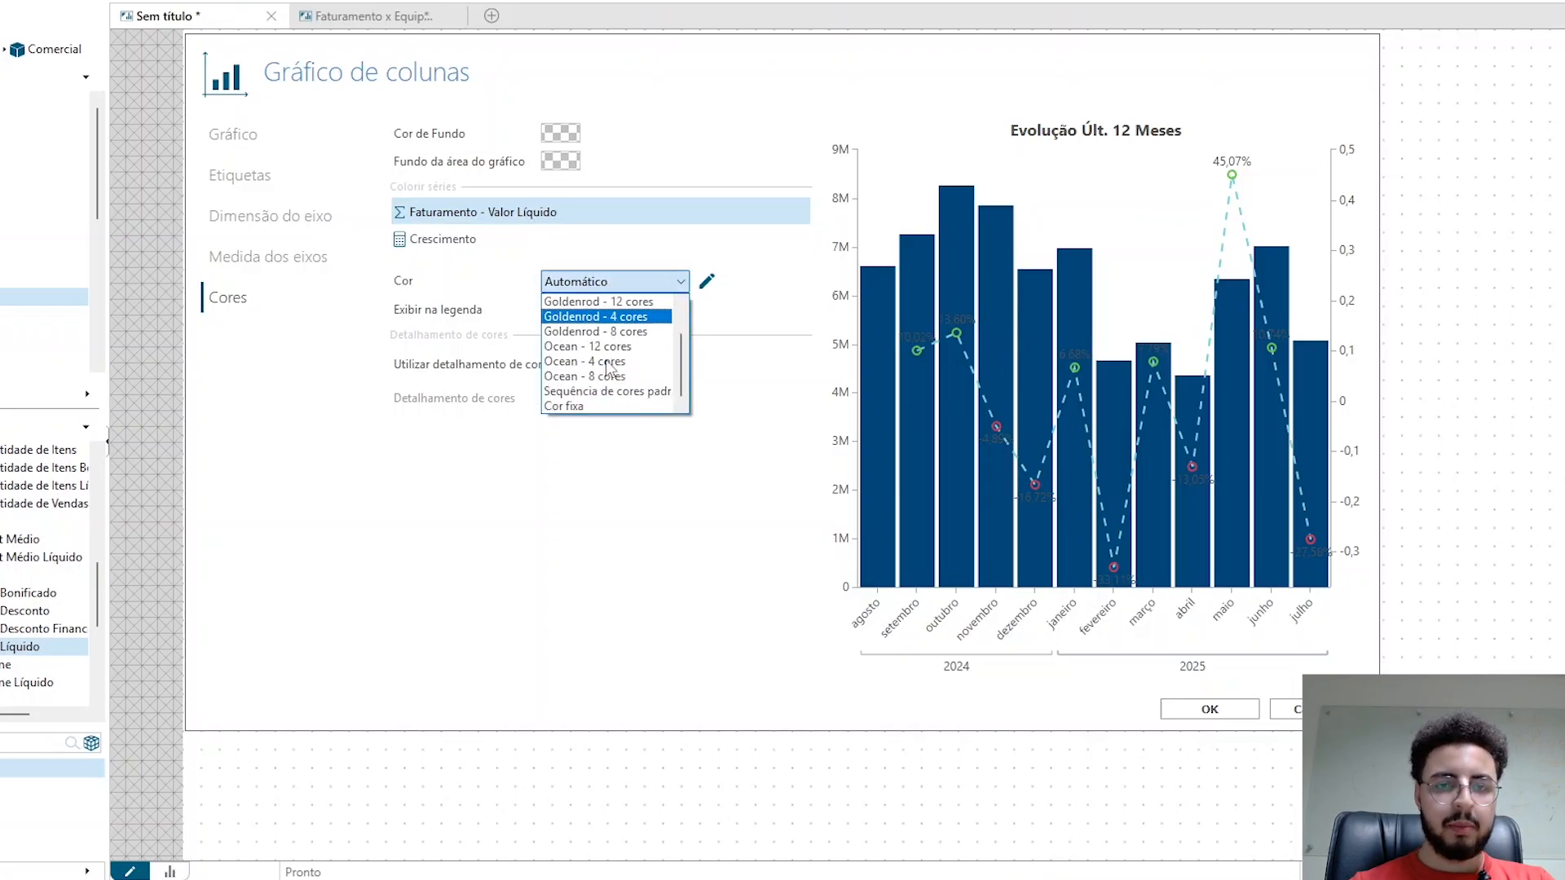
click(594, 406)
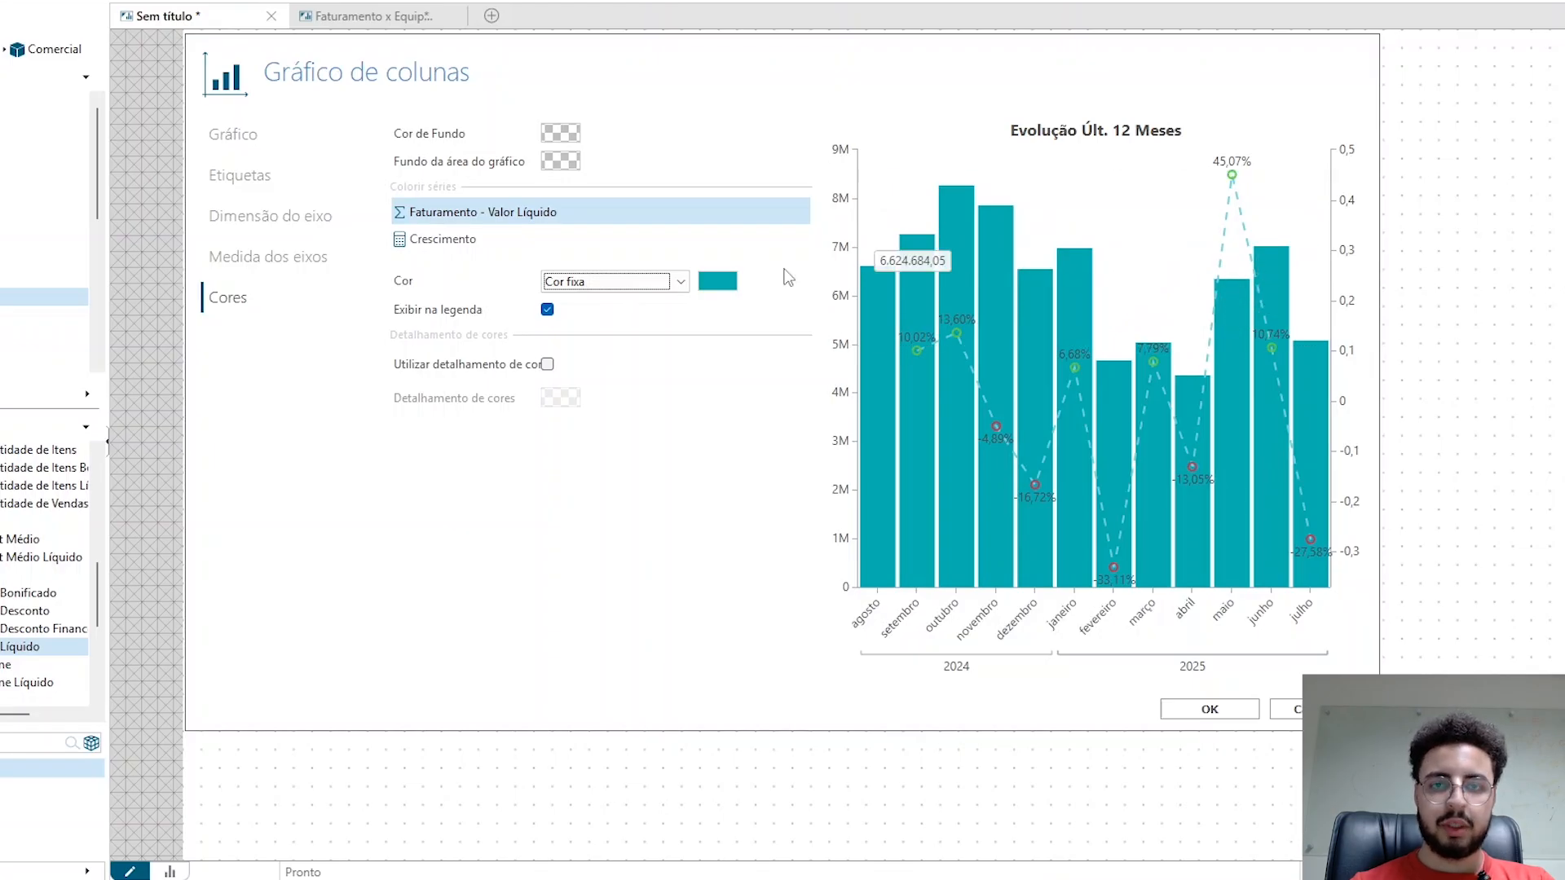
Set the Crescimento series' line colour (Cor da linha) to a fixed colour (Cor fixa) of black, FF000000
click(421, 242)
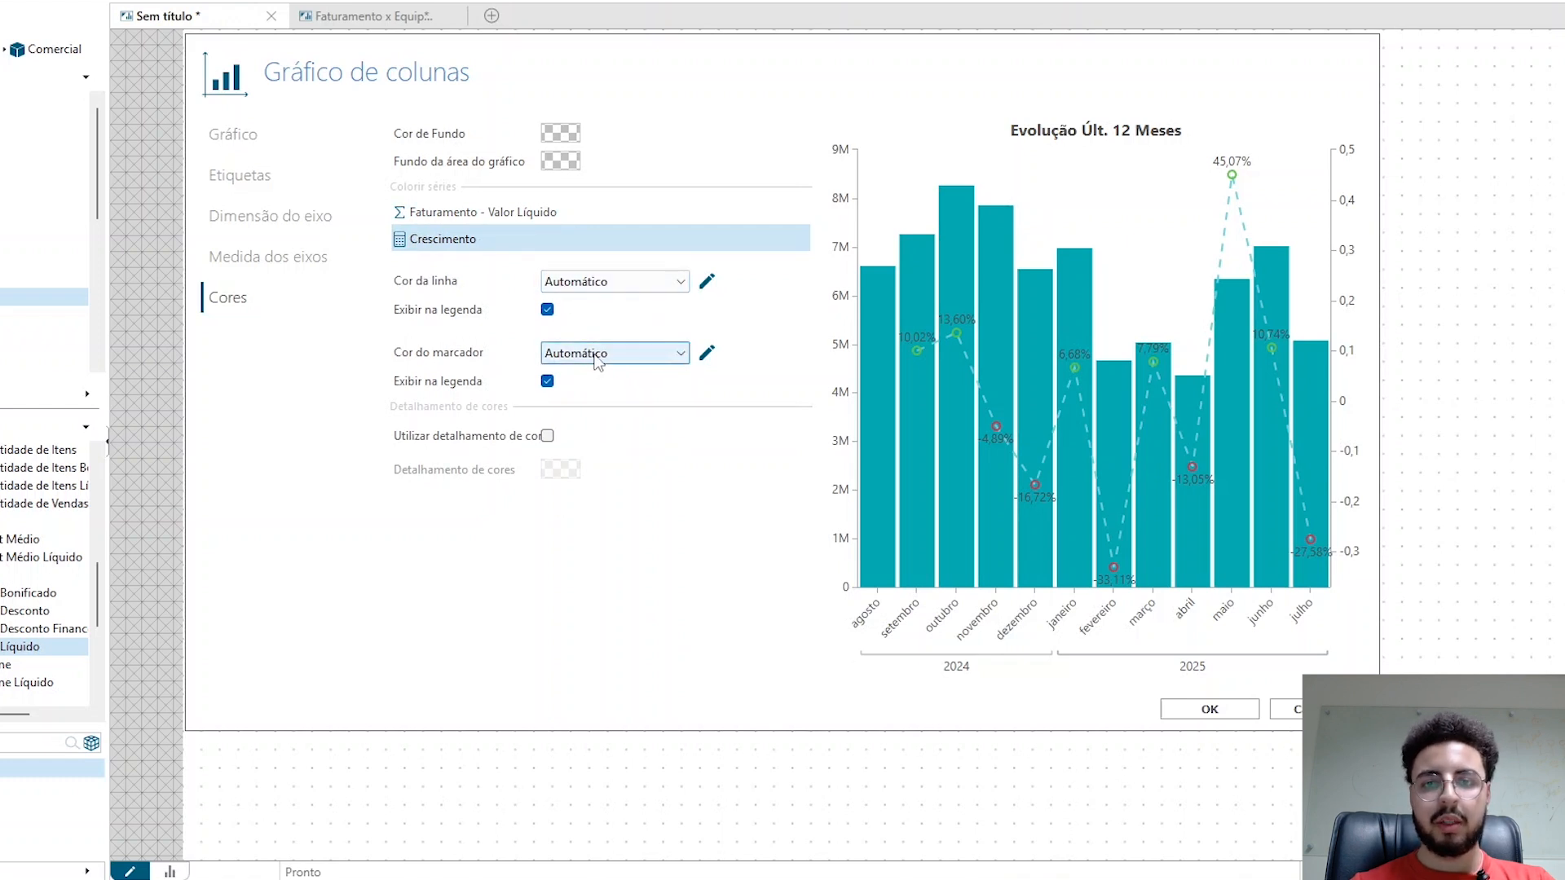
click(618, 285)
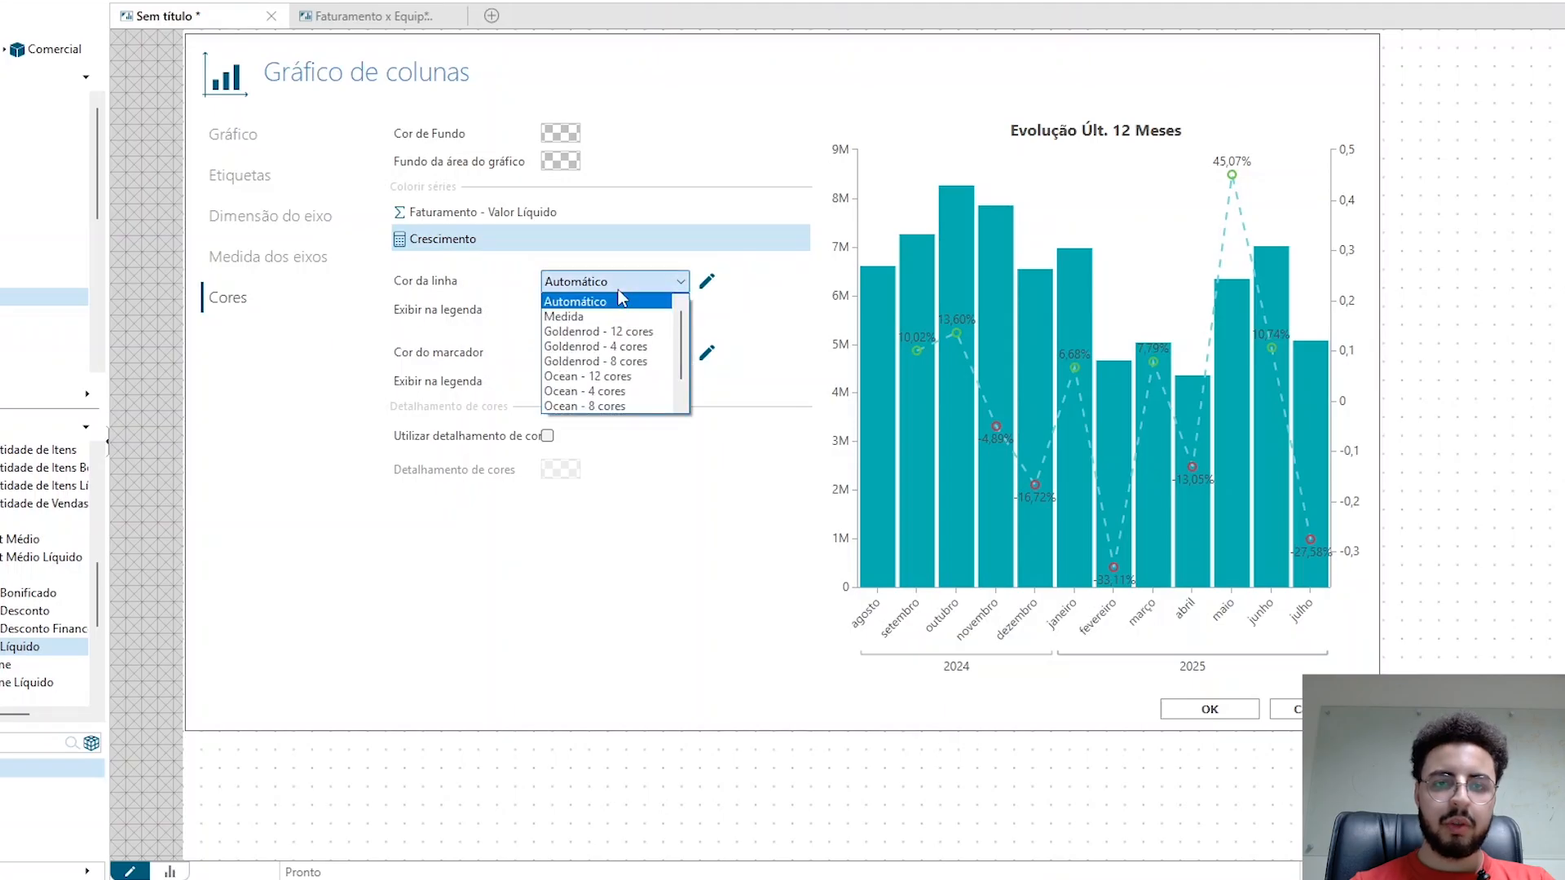
scroll(620, 405, down, 1)
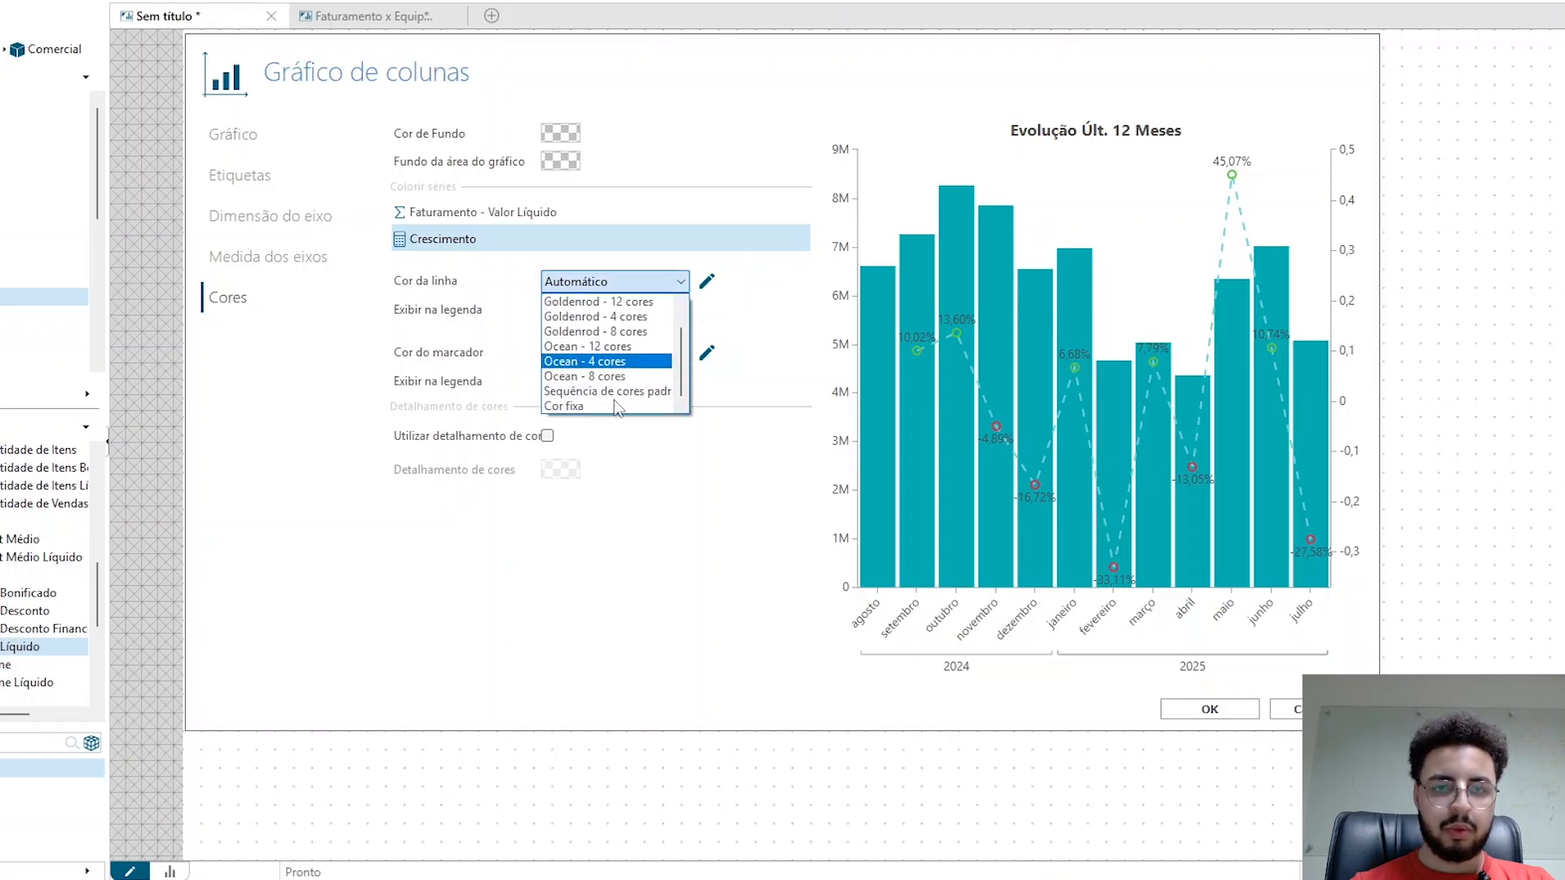
click(617, 406)
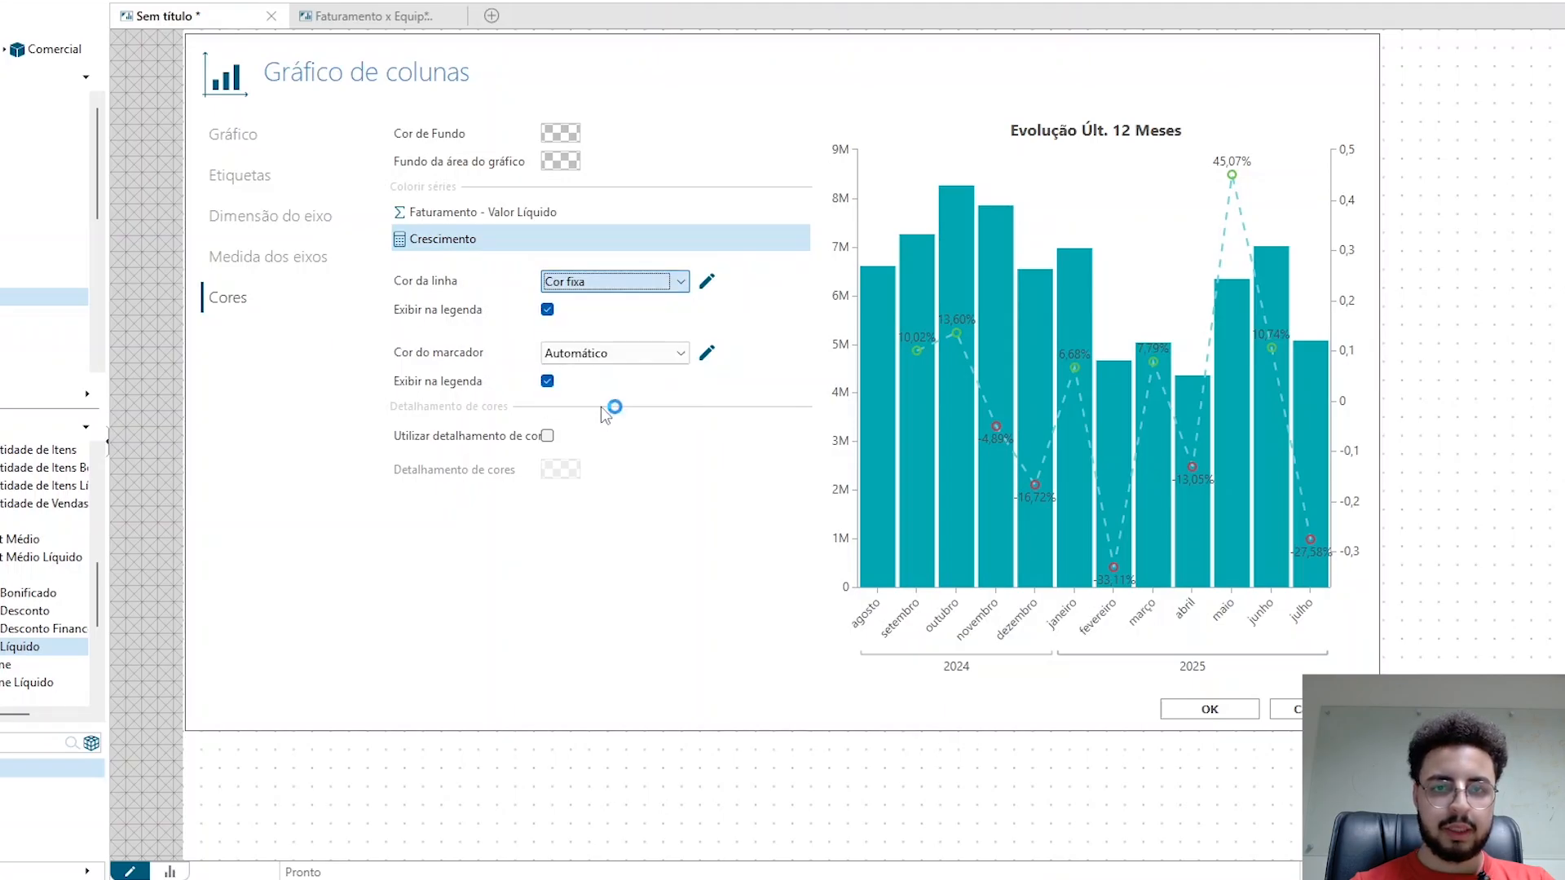
click(719, 282)
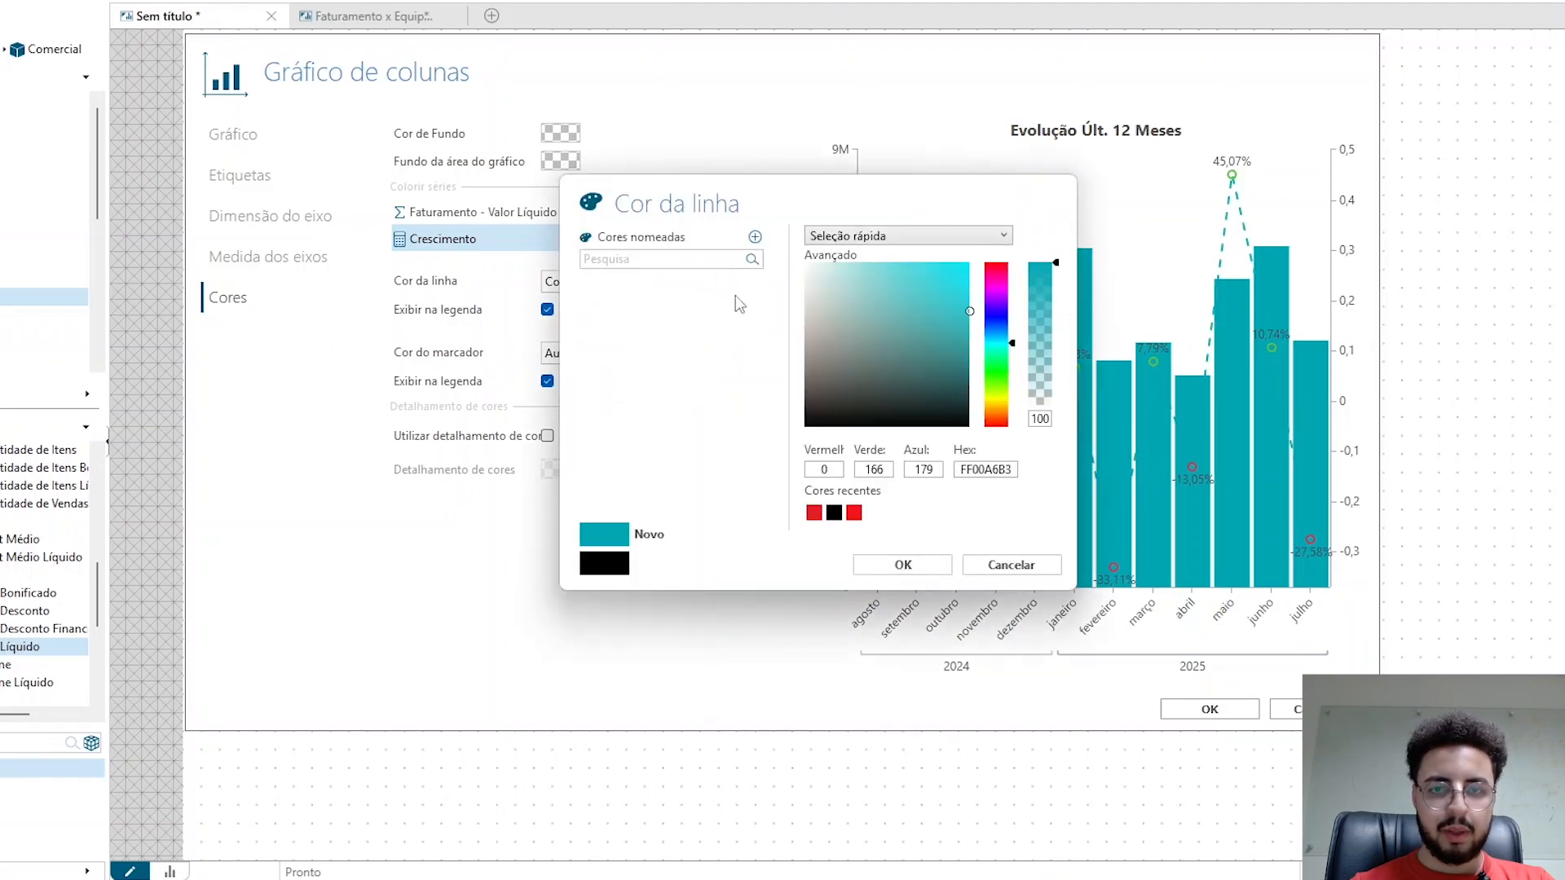
click(883, 419)
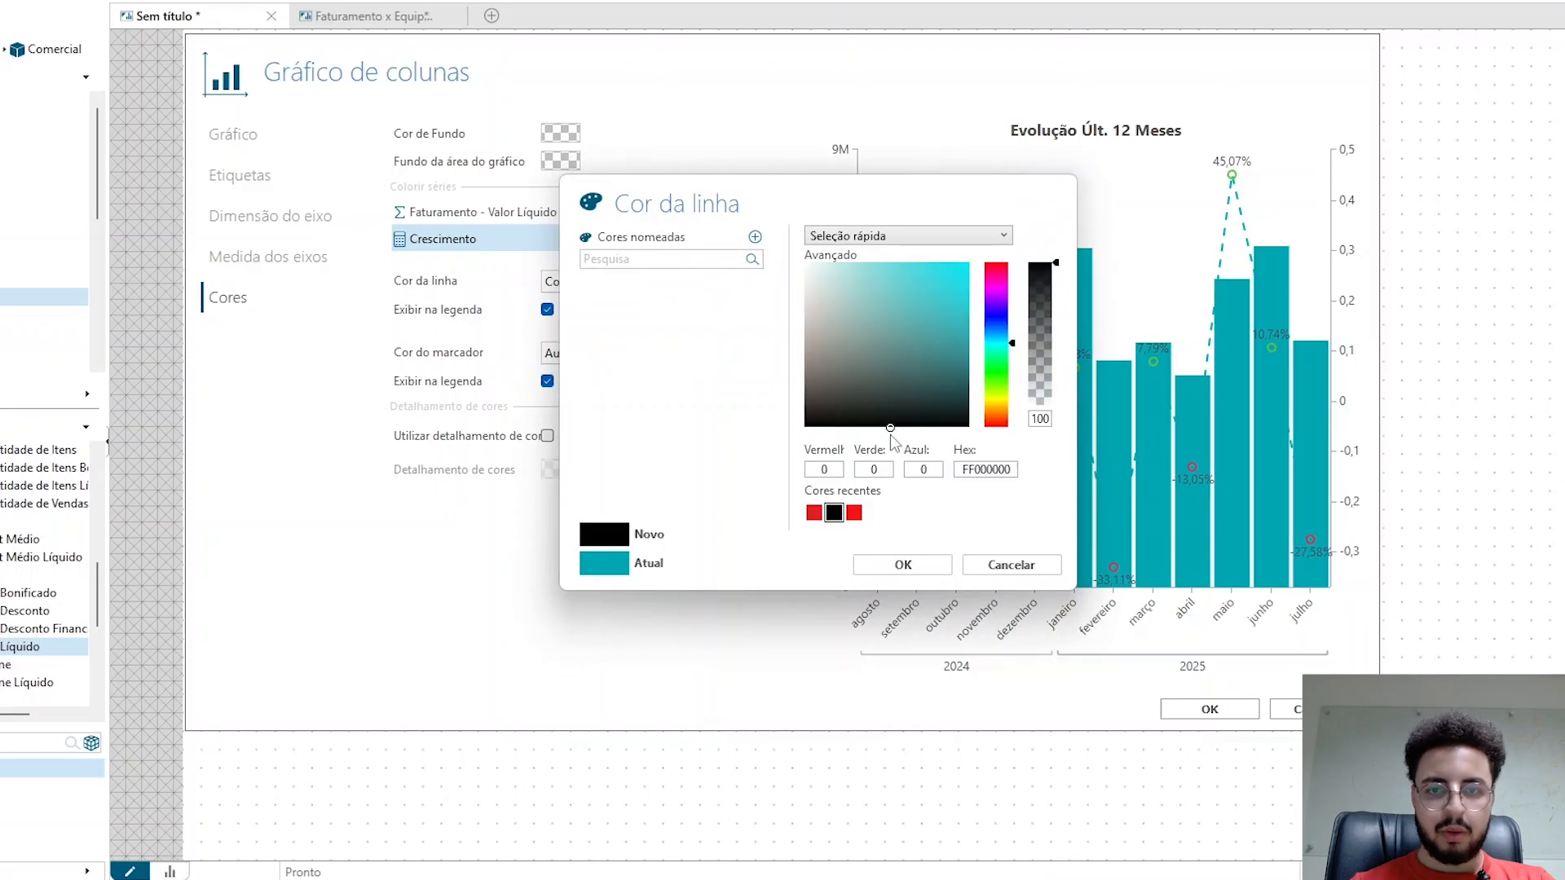
click(904, 565)
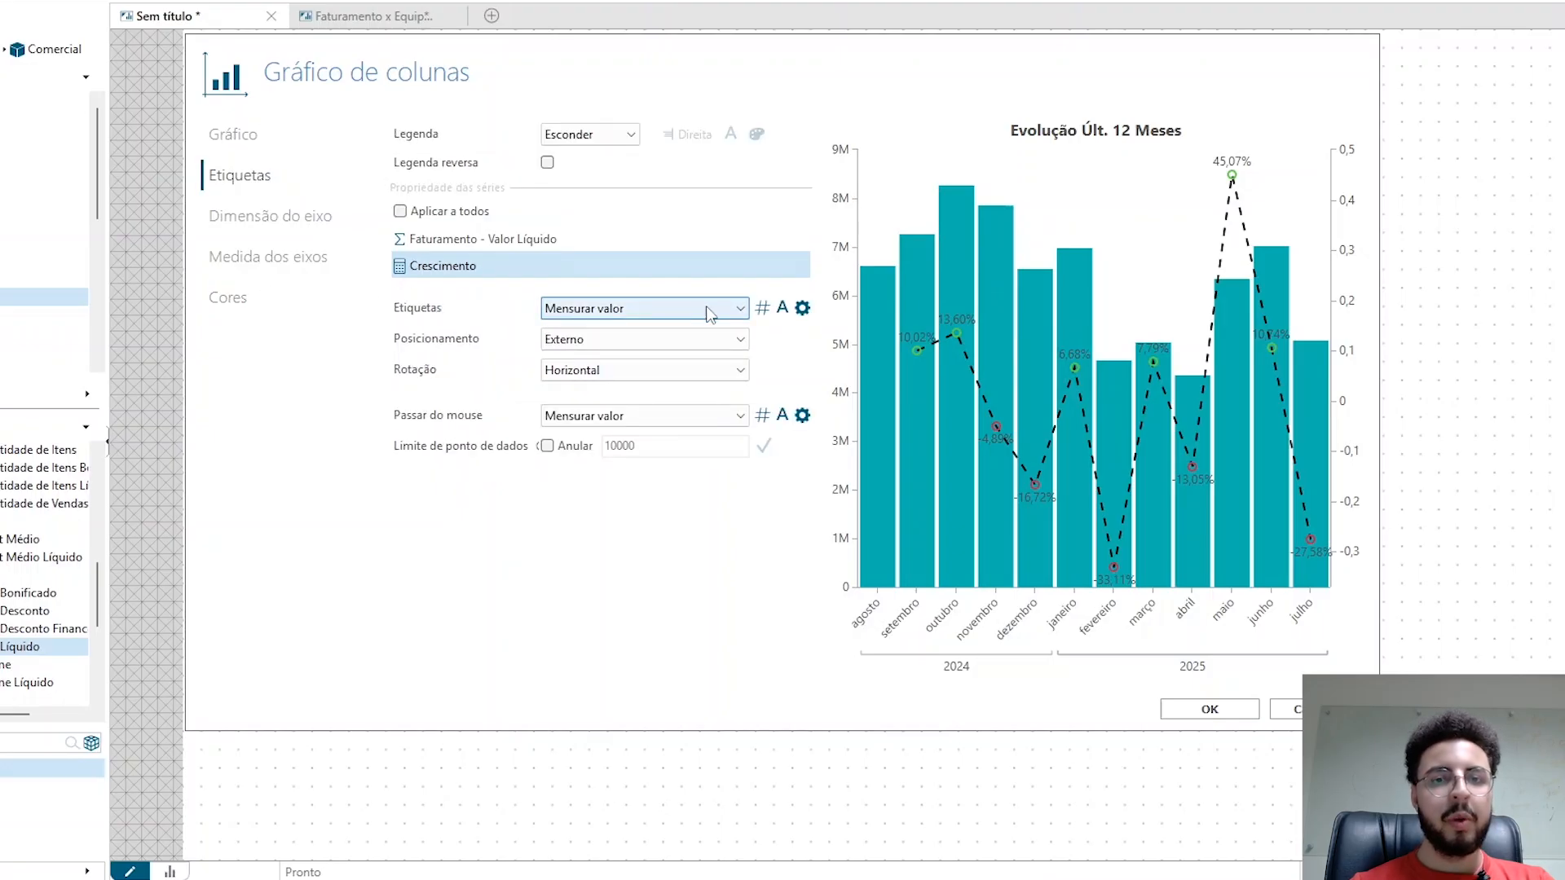
Set the font colour of the Crescimento value labels to black, then apply the chart settings and view the chart maximised
click(783, 309)
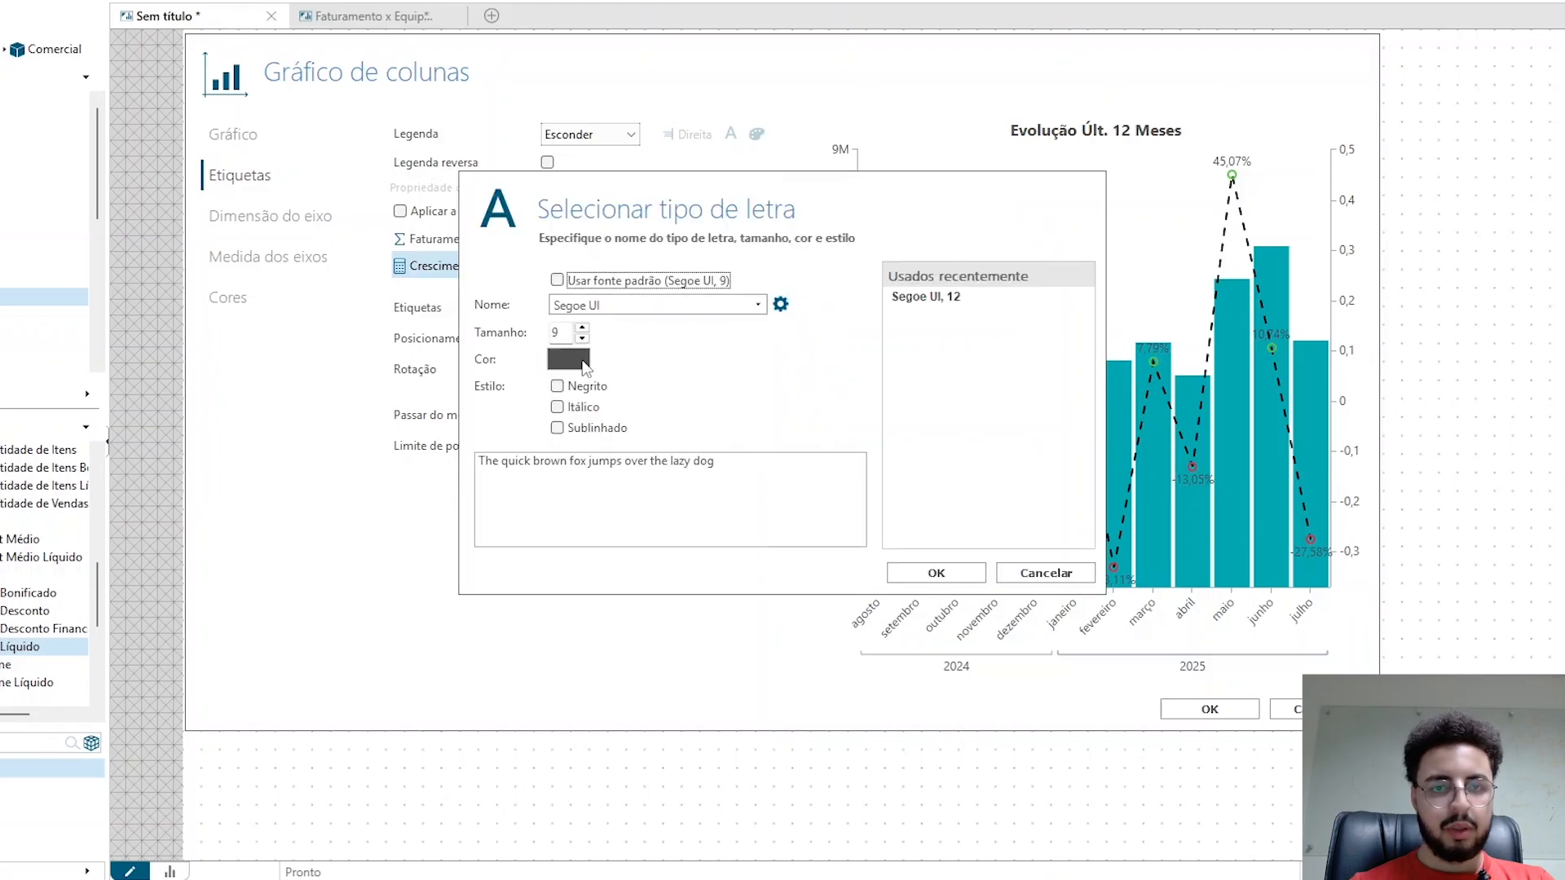
click(584, 362)
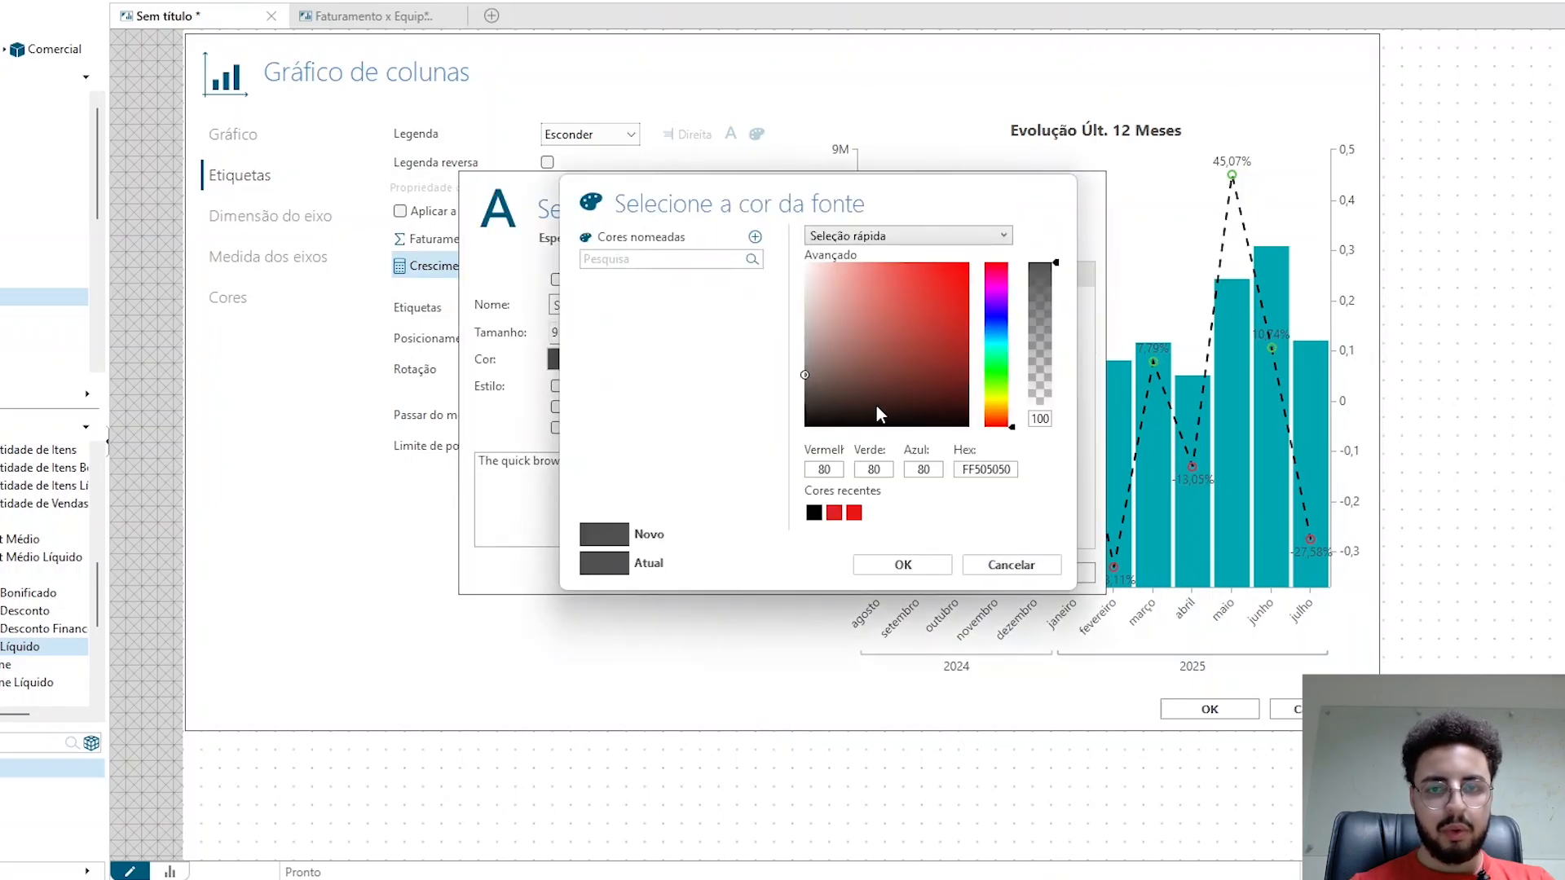
drag(879, 414, 902, 463)
click(902, 564)
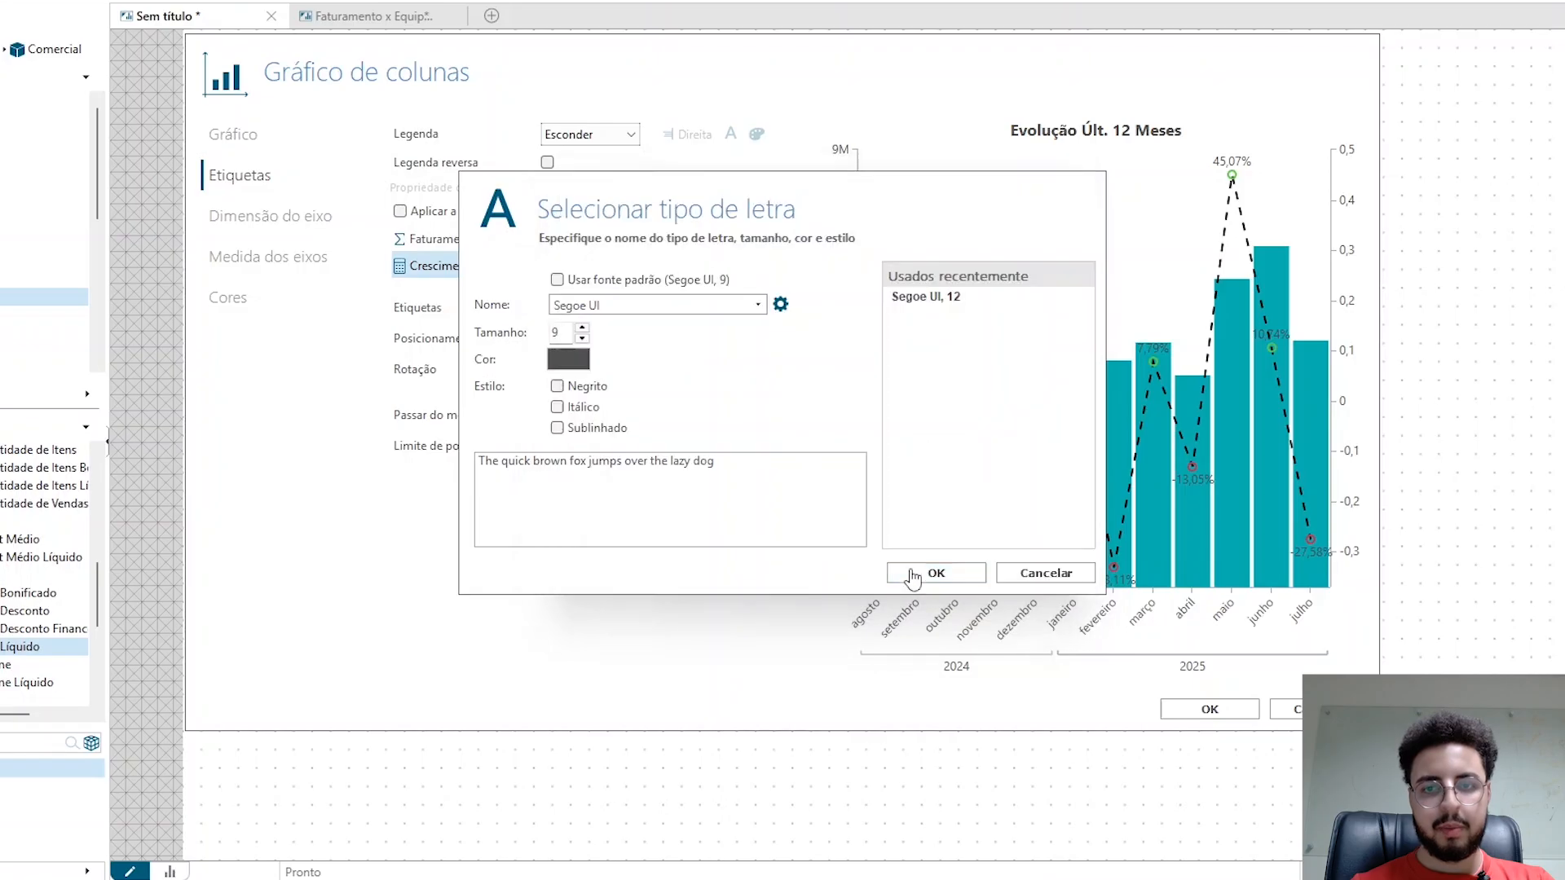
click(929, 572)
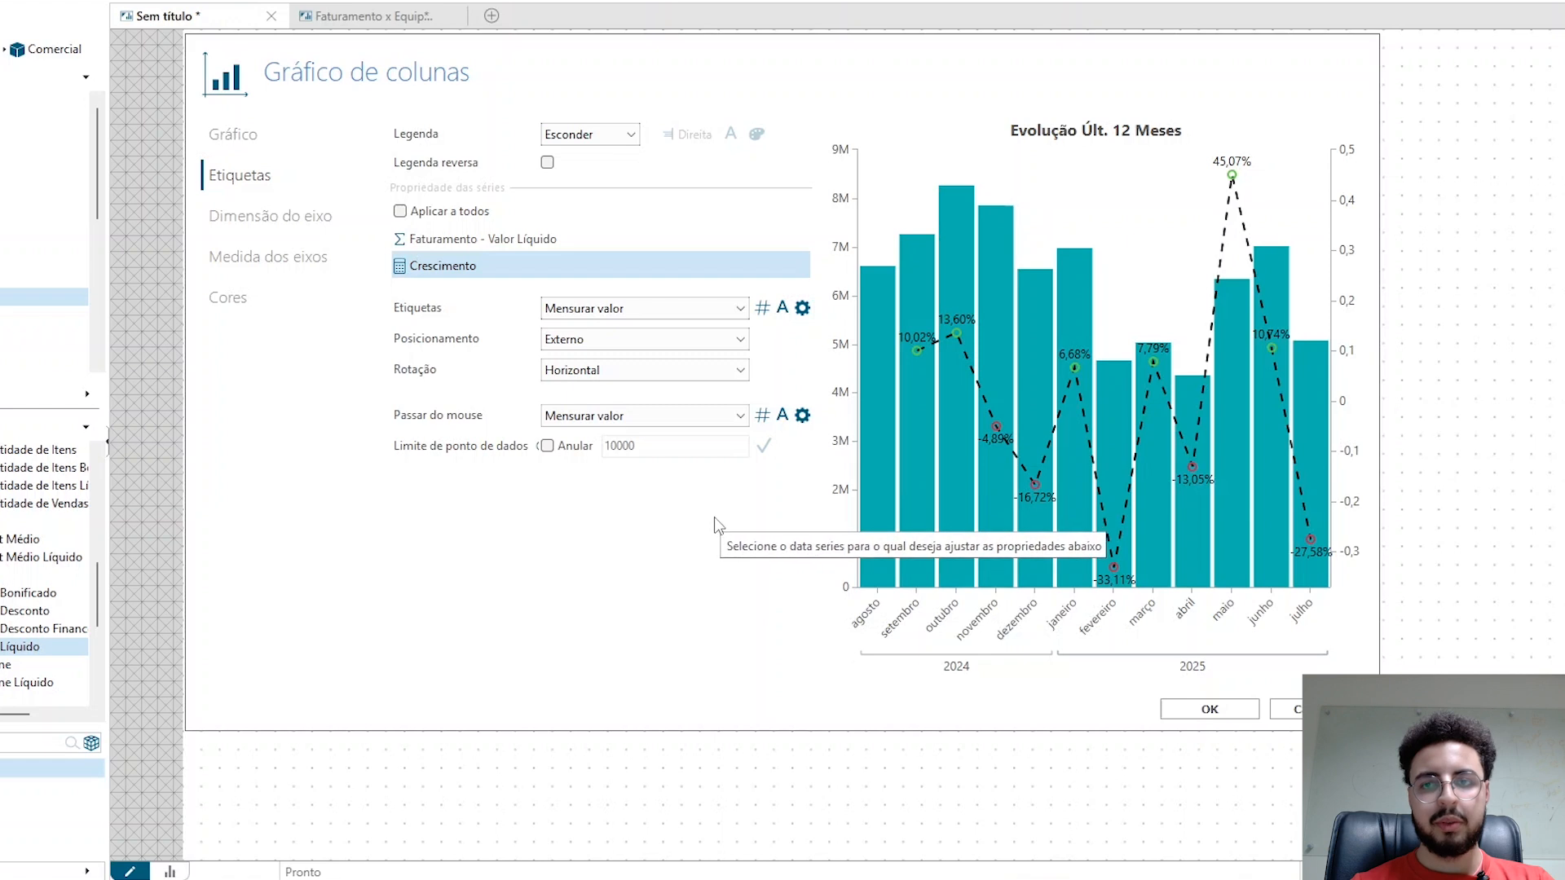
click(1210, 710)
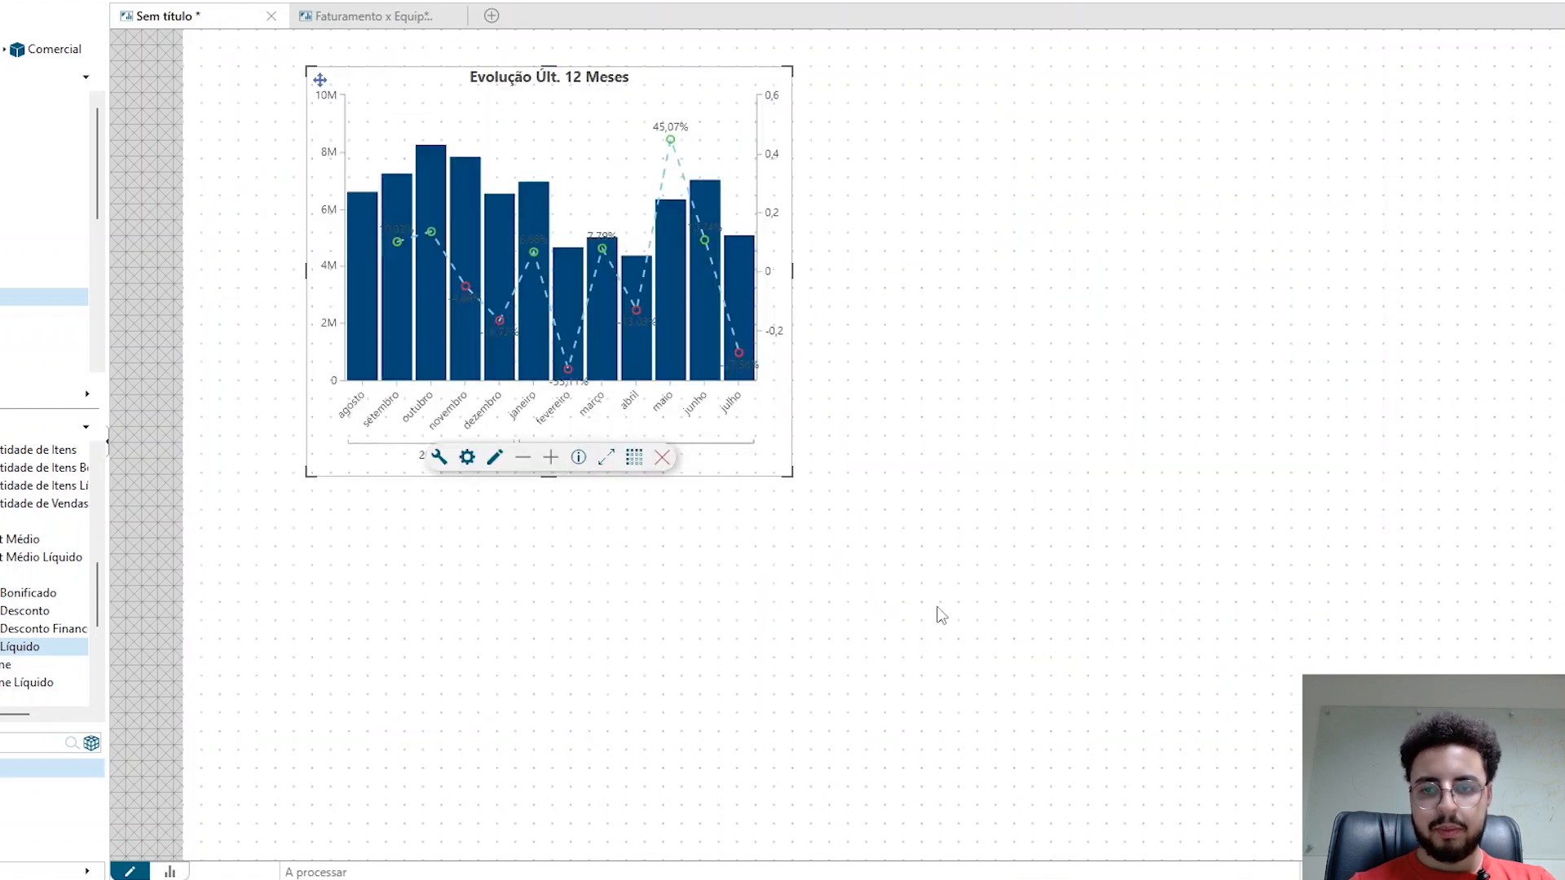
click(607, 458)
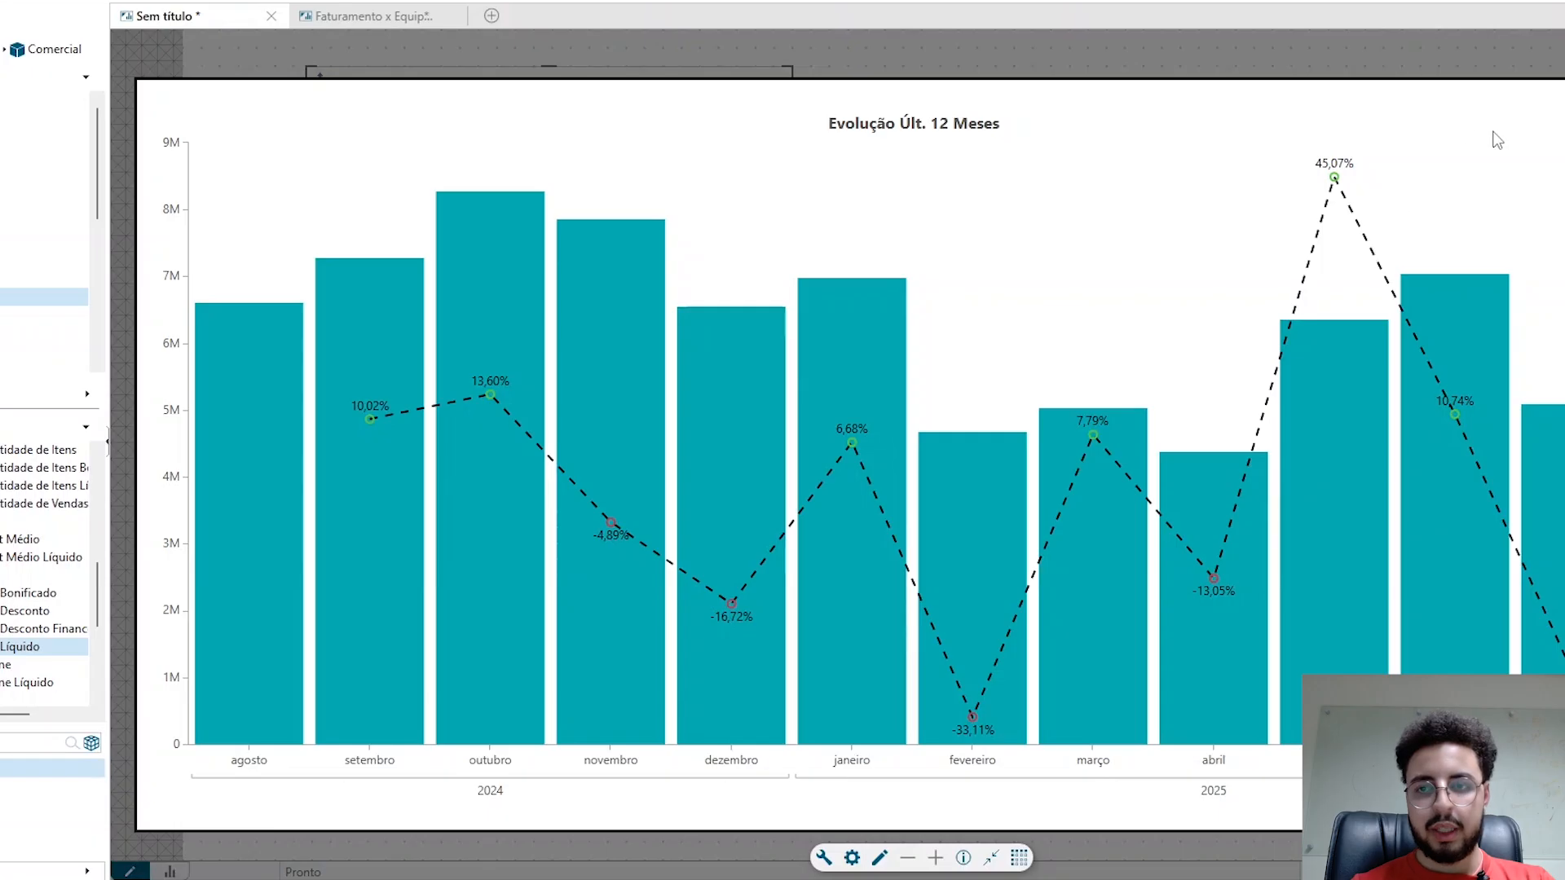